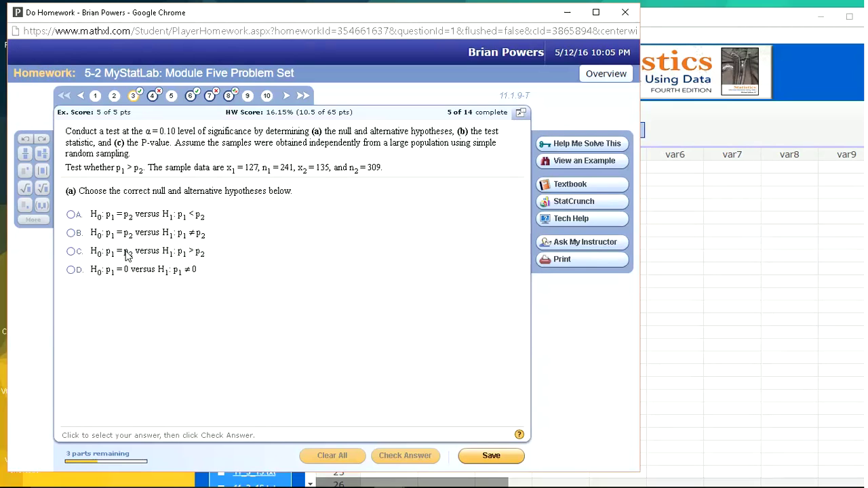
Answer part (a) with option C, H0: p1 = p2 versus H1: p1 > p2, and check the answer
left_click(72, 252)
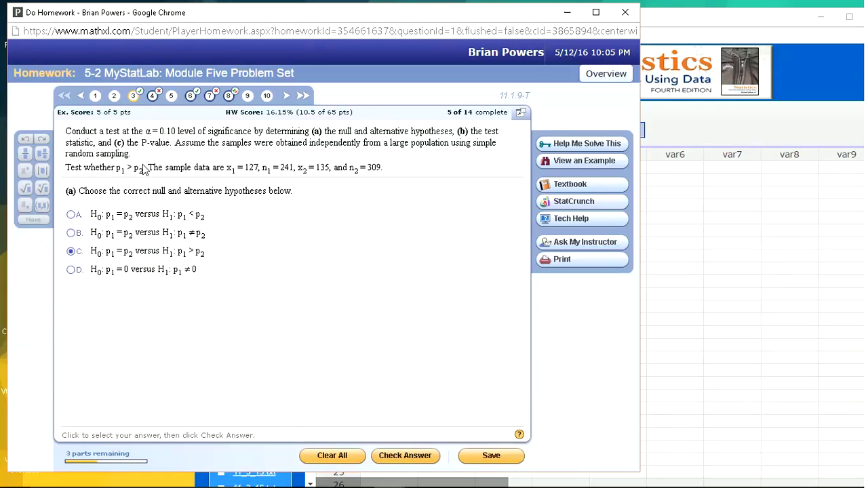
left_click(400, 457)
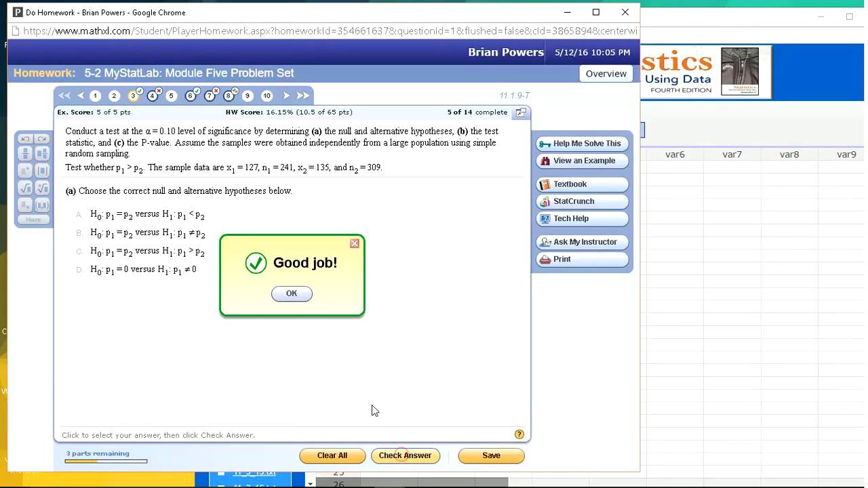
left_click(293, 294)
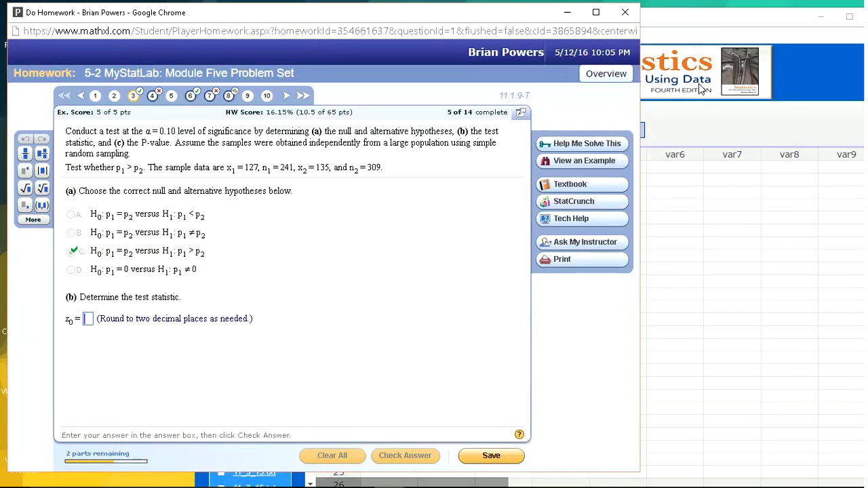
Switch to StatCrunch and open the two-sample proportion analysis that uses summary data
left_click(709, 22)
left_click(542, 130)
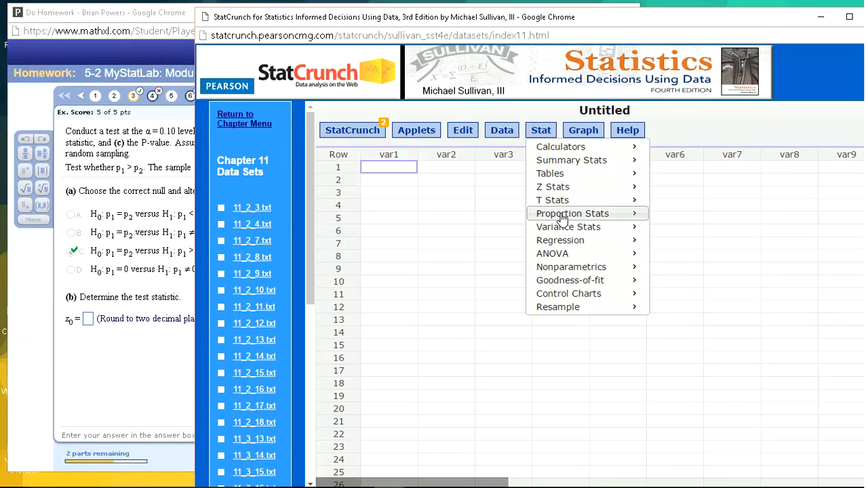
mouse_move(635, 220)
mouse_move(723, 229)
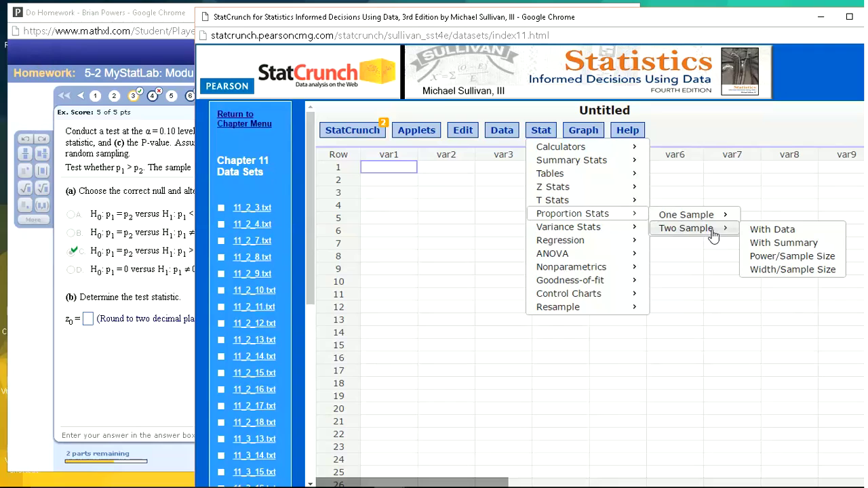
left_click(776, 242)
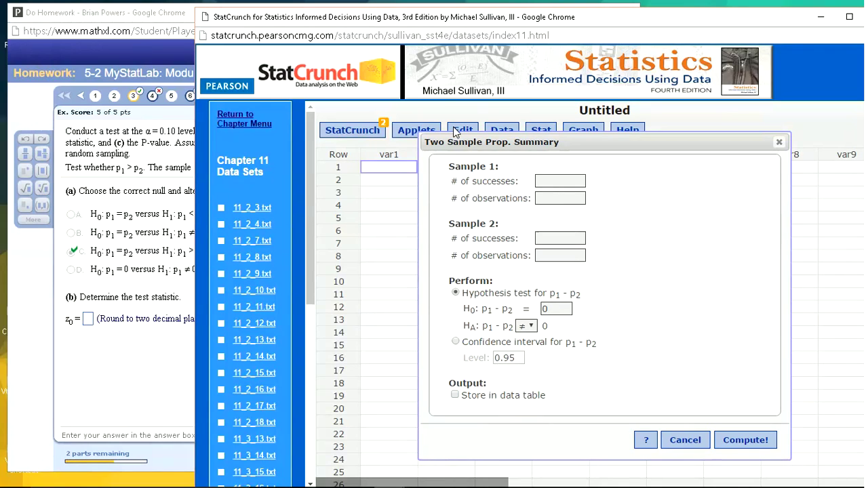
With the problem in view, enter 127 successes of 241 observations for sample 1 and 135 of 309 for sample 2
left_click_drag(500, 143, 578, 127)
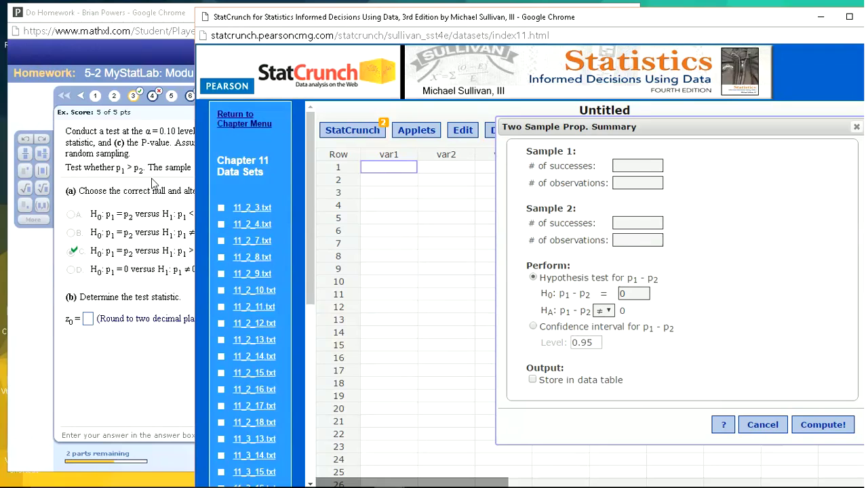
left_click(157, 168)
left_click(664, 125)
left_click_drag(607, 133, 428, 131)
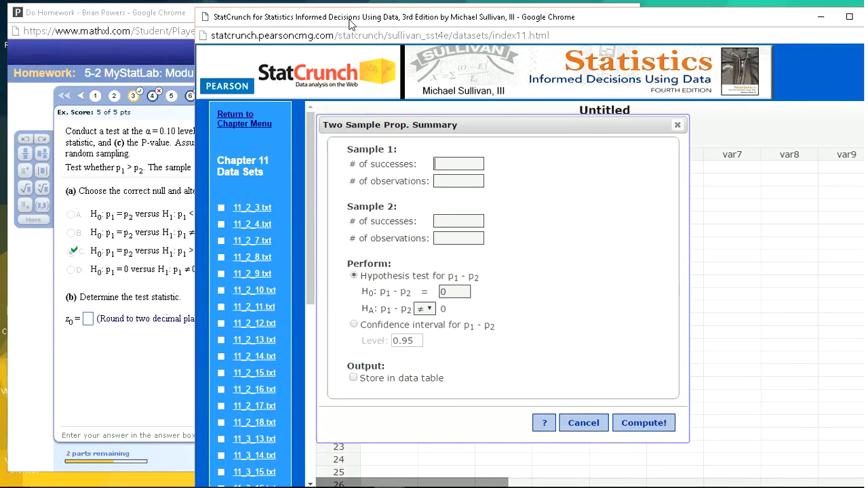
left_click_drag(352, 22, 556, 28)
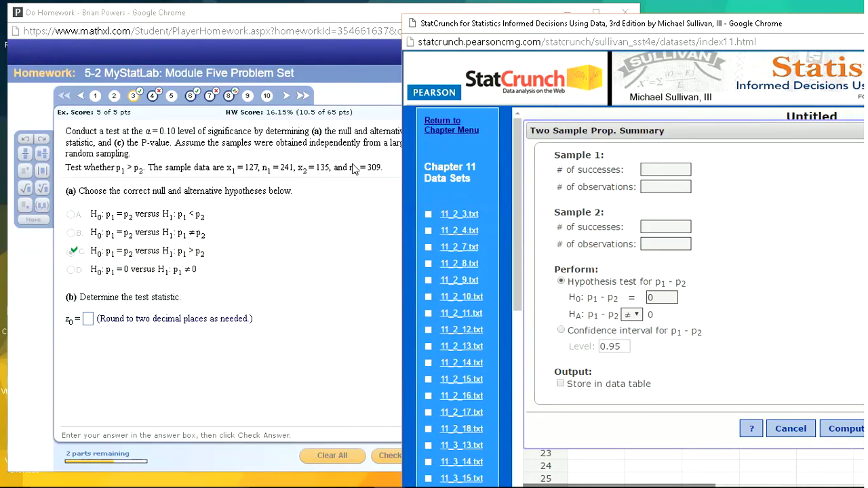
left_click(645, 169)
type("12")
type("09")
Set the alternative hypothesis to p1 - p2 > 0 against a null difference of 0 and compute the hypothesis test
left_click(657, 297)
left_click(635, 314)
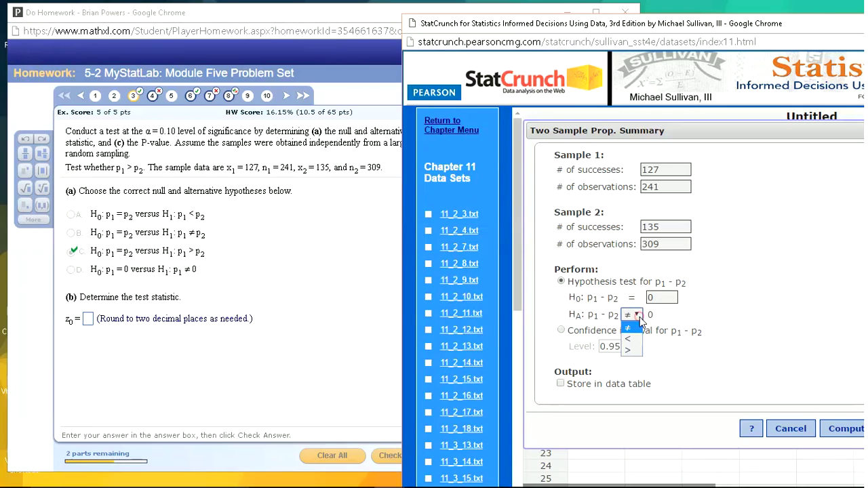
left_click(629, 350)
left_click(847, 440)
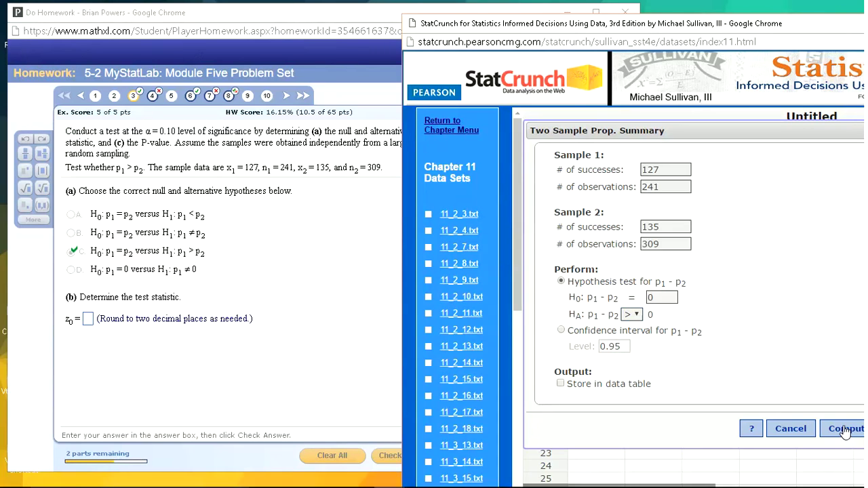
left_click_drag(686, 33, 501, 20)
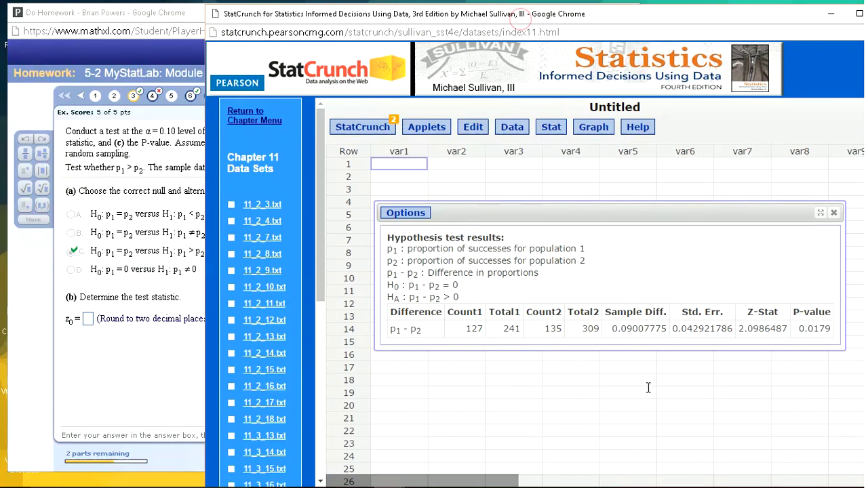
Switch back to the homework and submit 2.10 as the test statistic z0 in part (b)
left_click(131, 357)
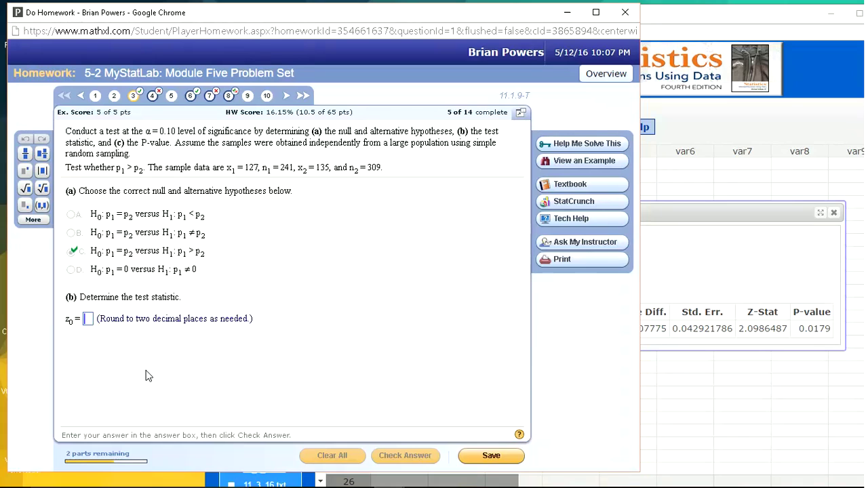
type("2.")
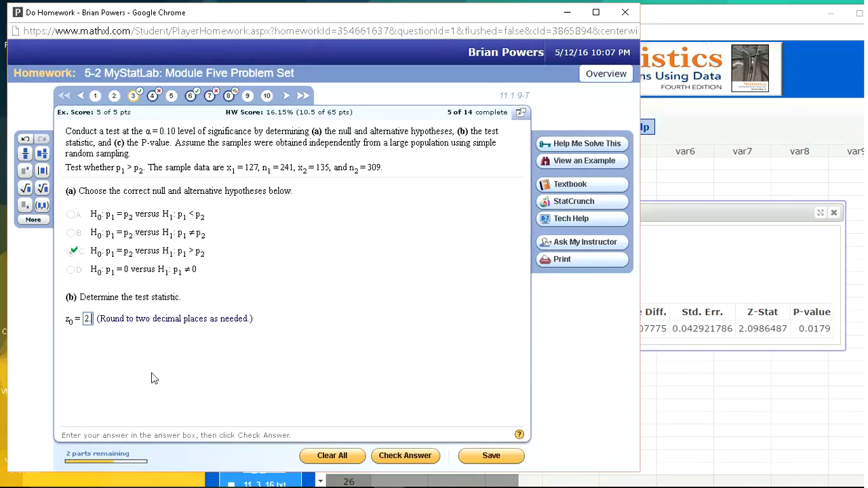
type("09")
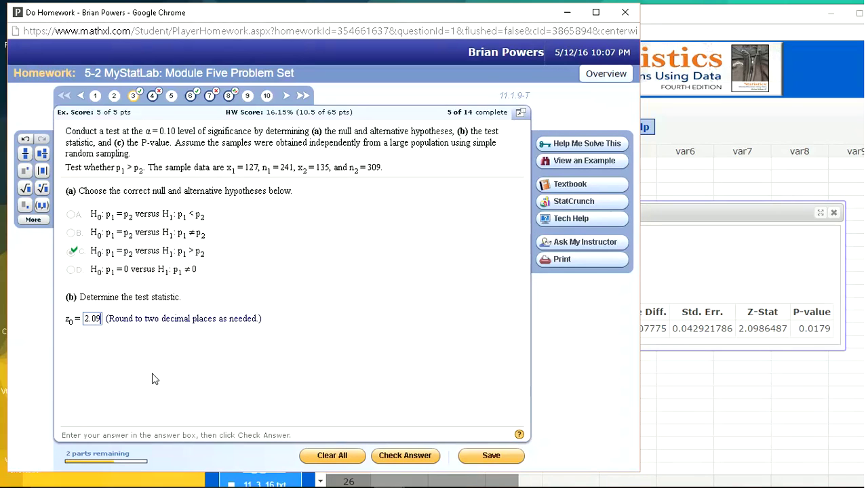
key("BackSpace")
key("BackSpace")
type("10")
key("Return")
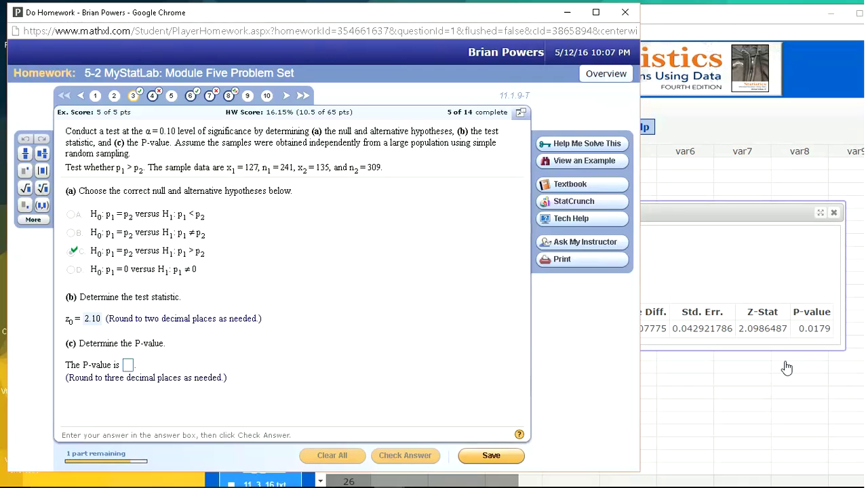
Submit .018 as the P-value in part (c) and continue to the final part
type(".01")
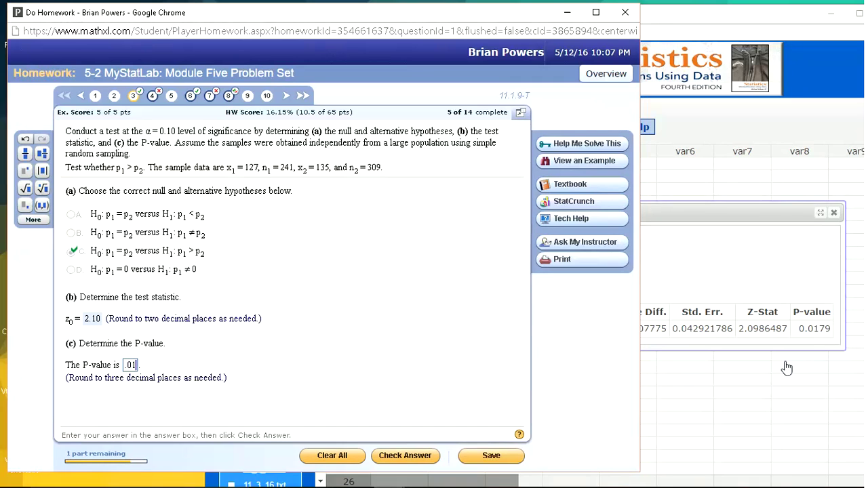
type("8")
key("Return")
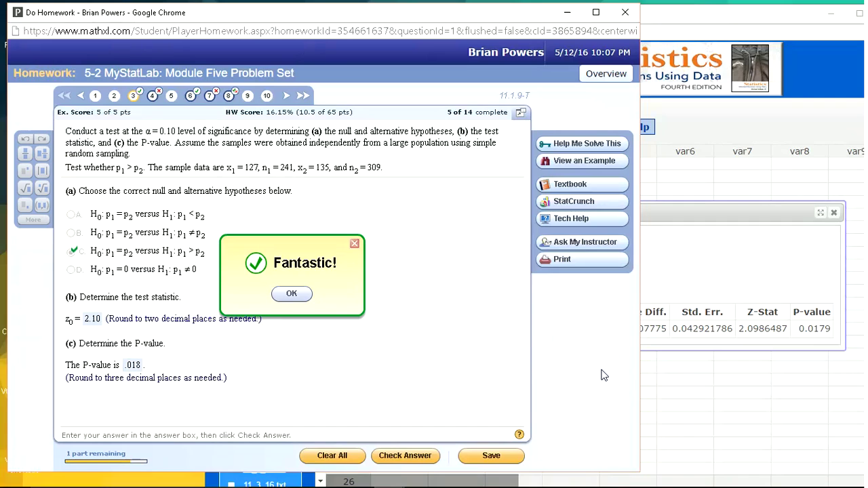
key("Return")
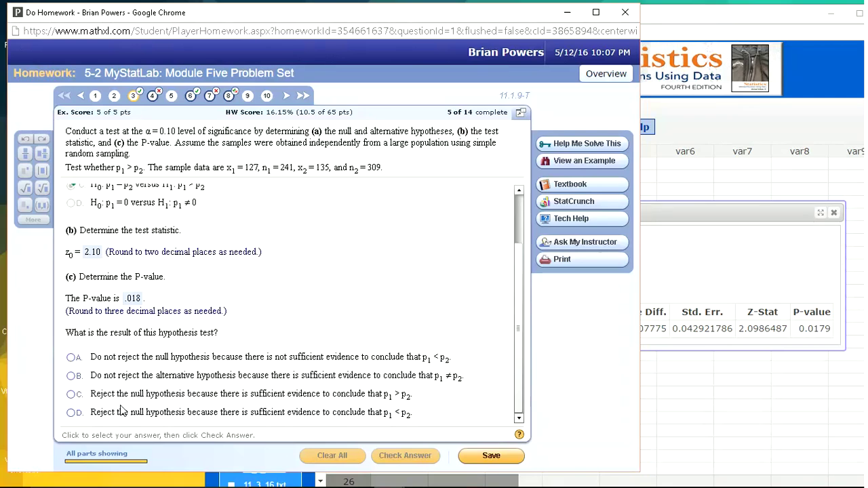
Answer the test result with option C, rejecting the null hypothesis in favour of p1 > p2, and check the answer
left_click(72, 394)
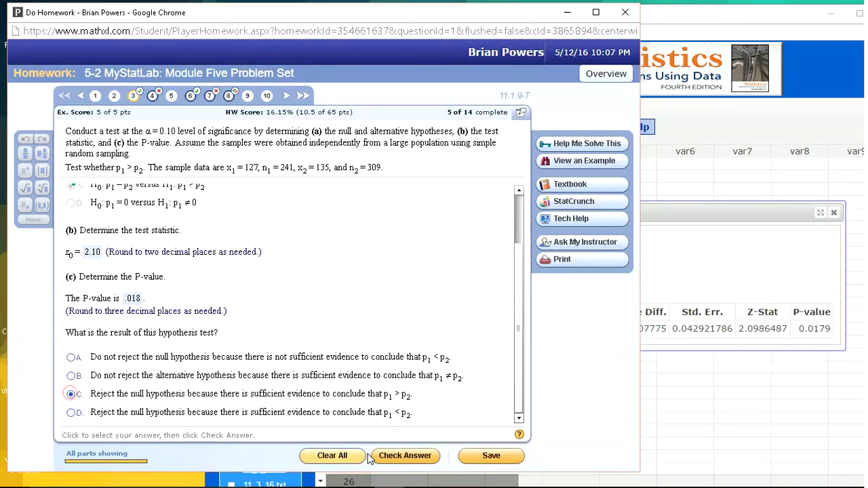
left_click(405, 455)
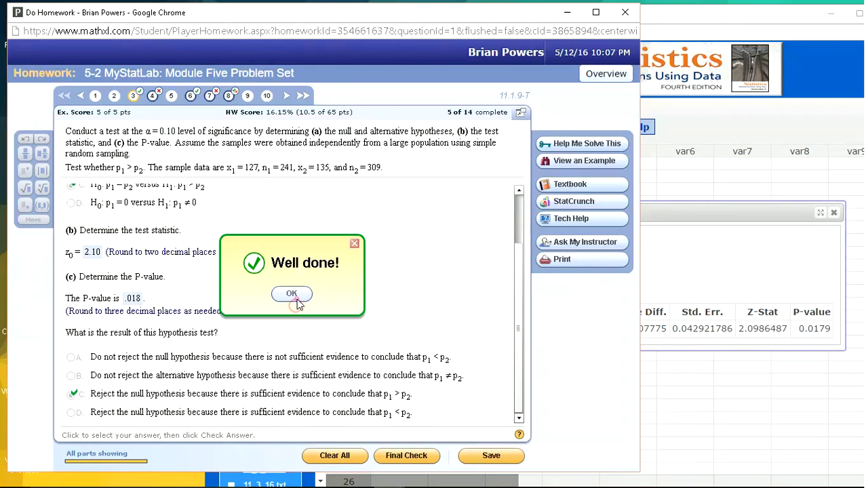
left_click(291, 294)
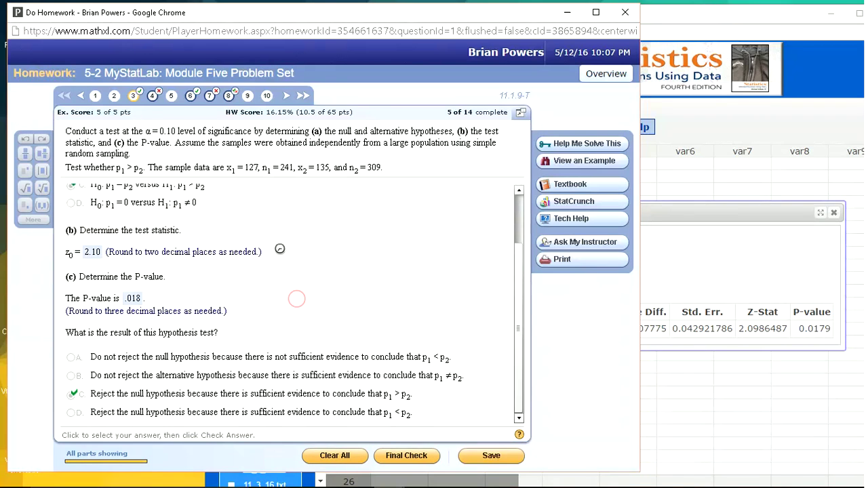
Open homework question 4, then switch to StatCrunch and close the previous hypothesis test results
left_click(155, 97)
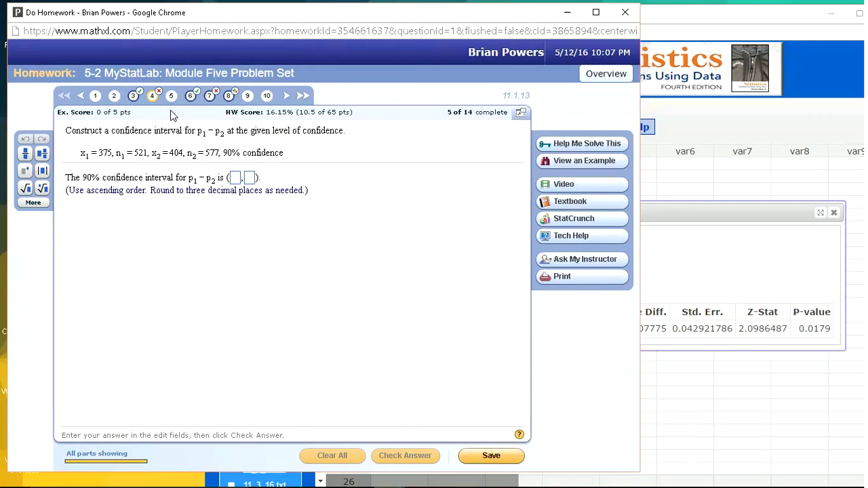
left_click(736, 212)
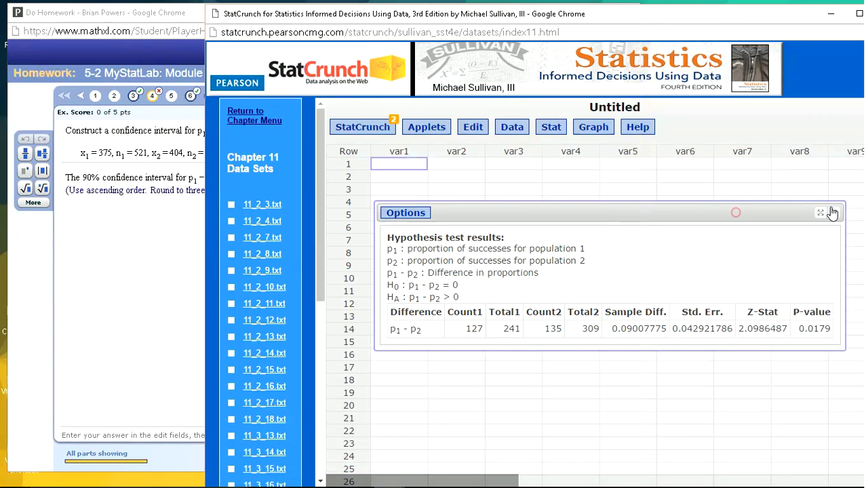
left_click(832, 213)
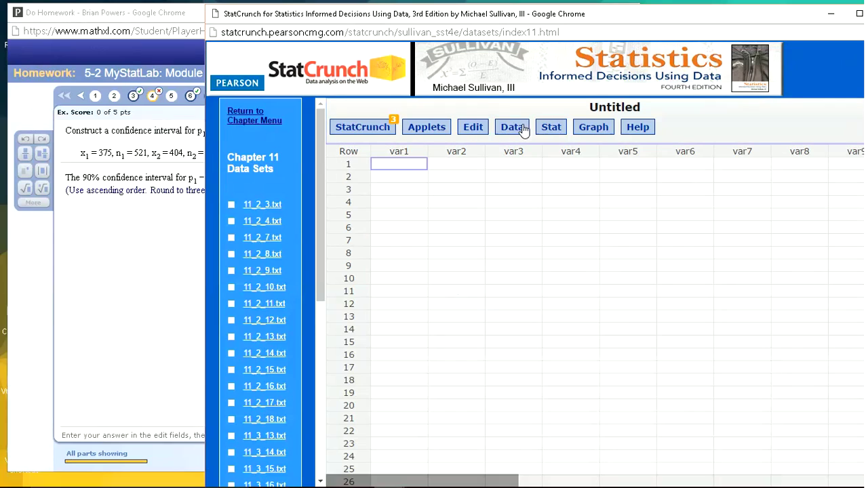
Start a new two-sample proportion analysis with summary data
left_click(546, 126)
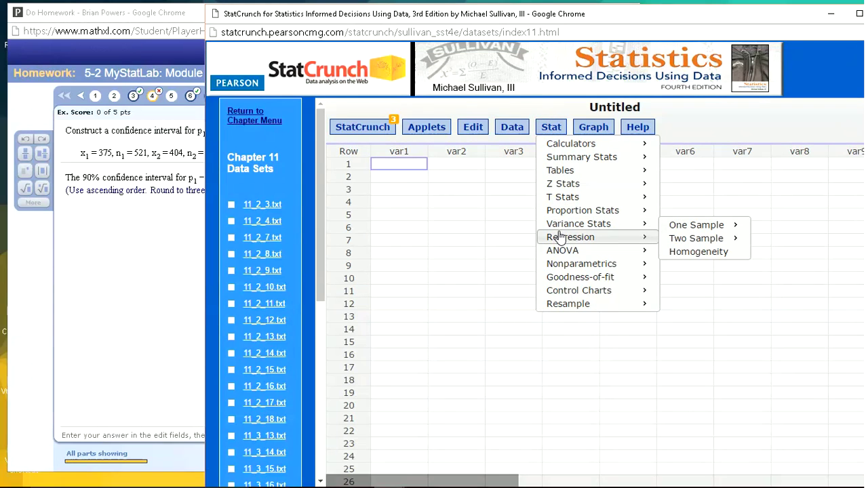
mouse_move(604, 212)
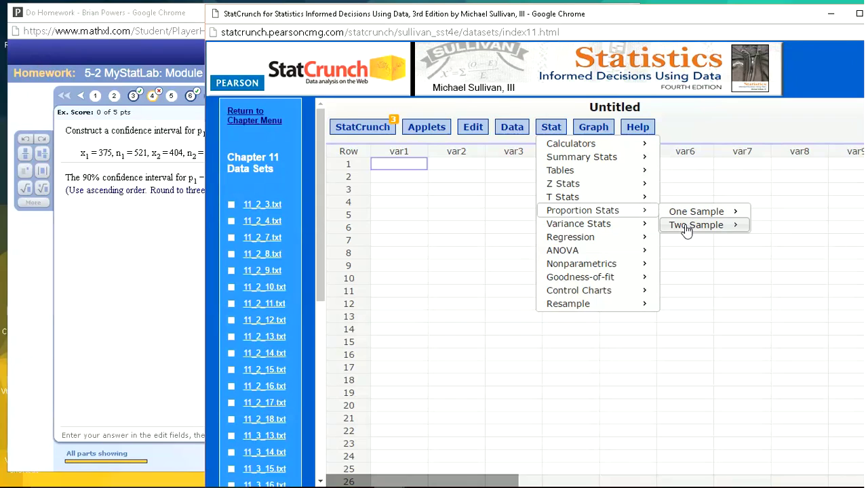
mouse_move(686, 229)
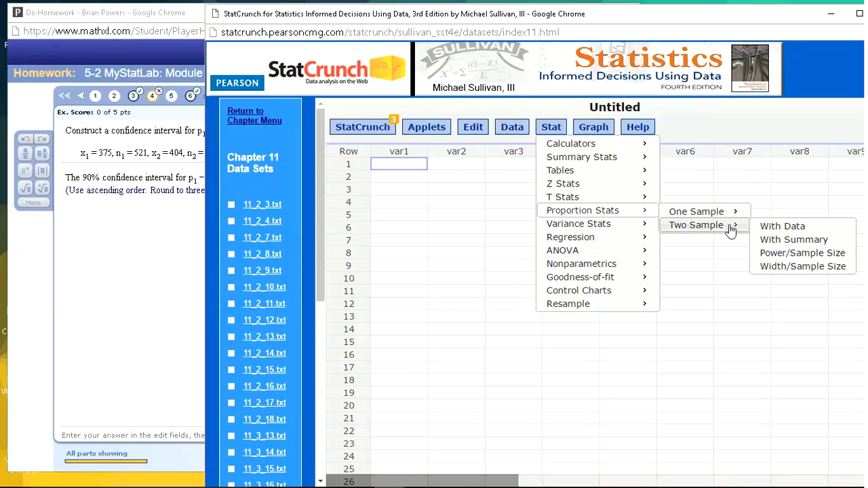
left_click(794, 241)
With question 4 in view, enter 375 successes of 521 observations for sample 1 and 404 of 577 for sample 2
left_click(120, 219)
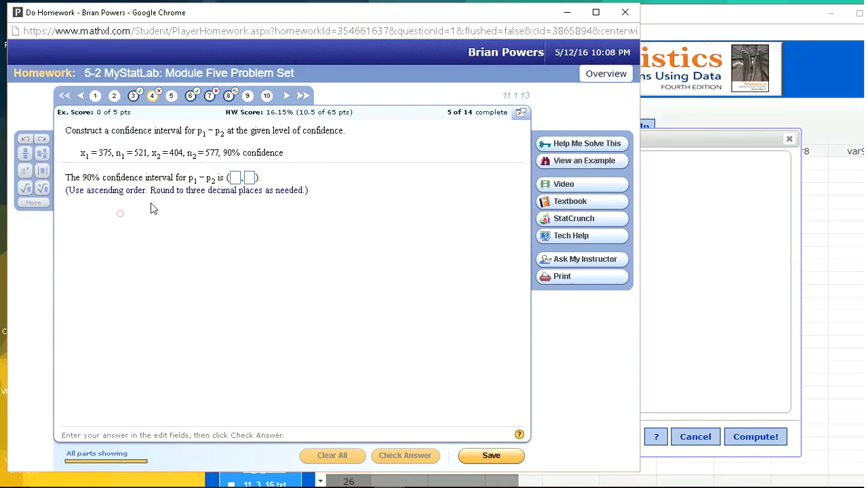
left_click(655, 142)
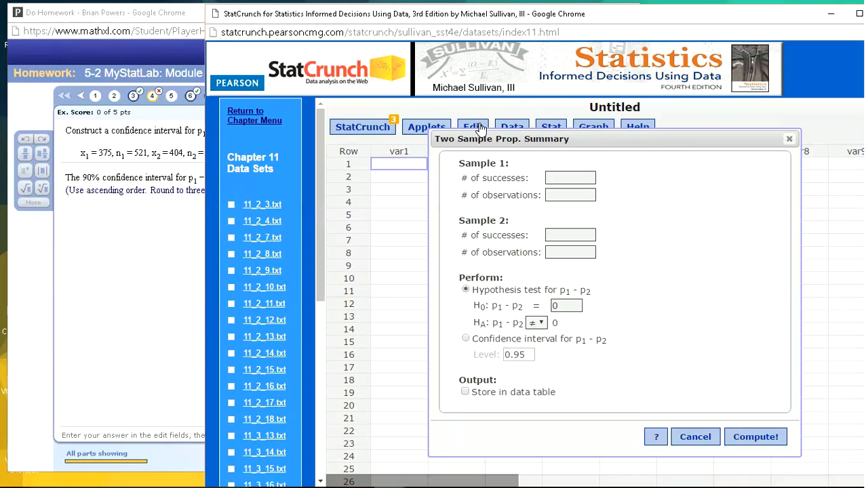
left_click_drag(503, 139, 392, 115)
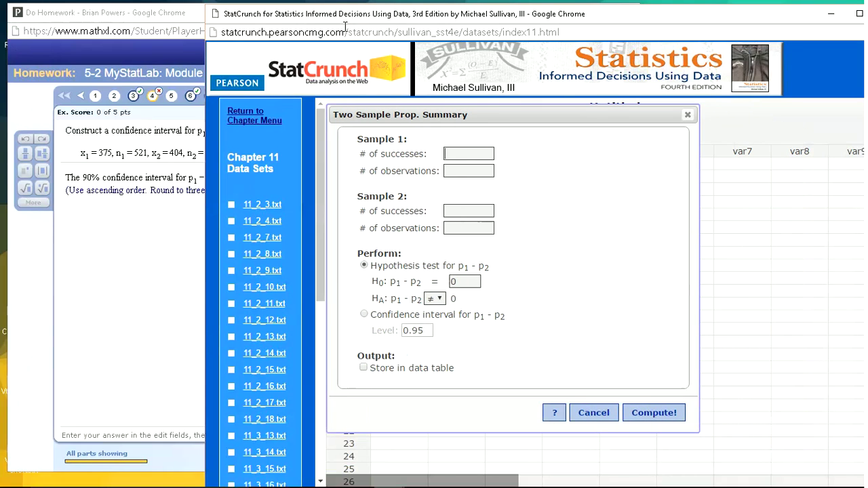
left_click_drag(309, 18, 445, 19)
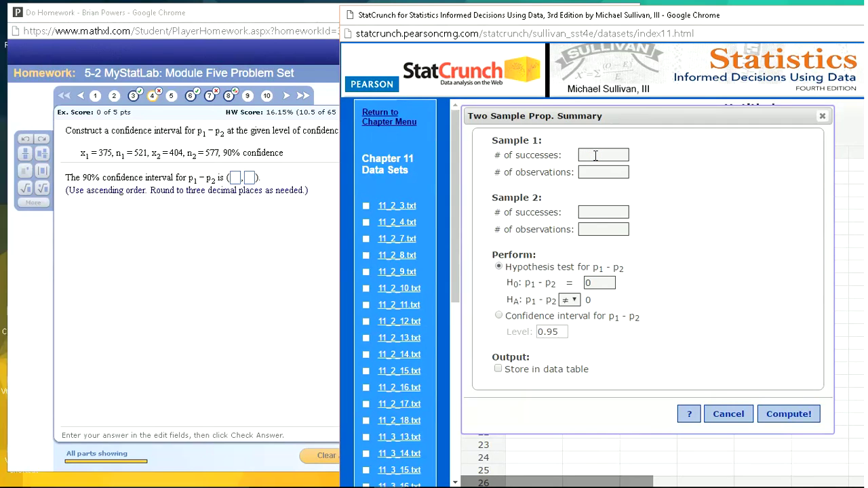
type("375")
Compute a confidence interval for p1 - p2 at the 0.90 level
left_click(497, 317)
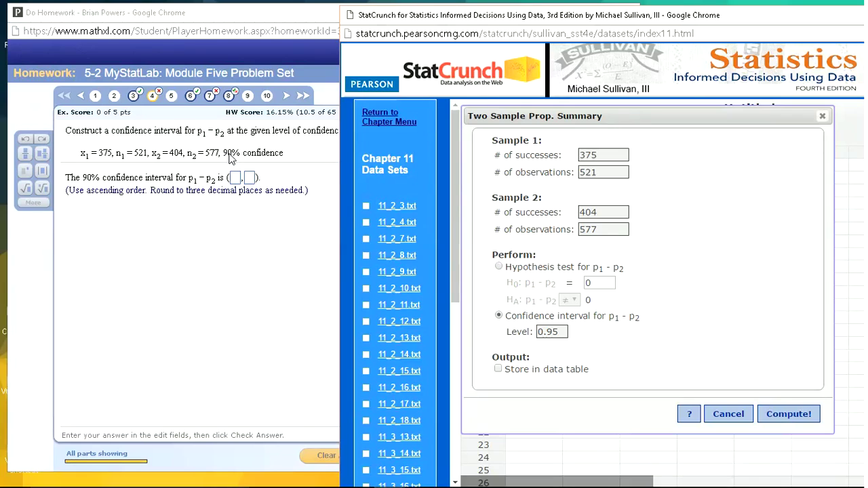
double_click(562, 330)
type("0.90")
left_click(783, 415)
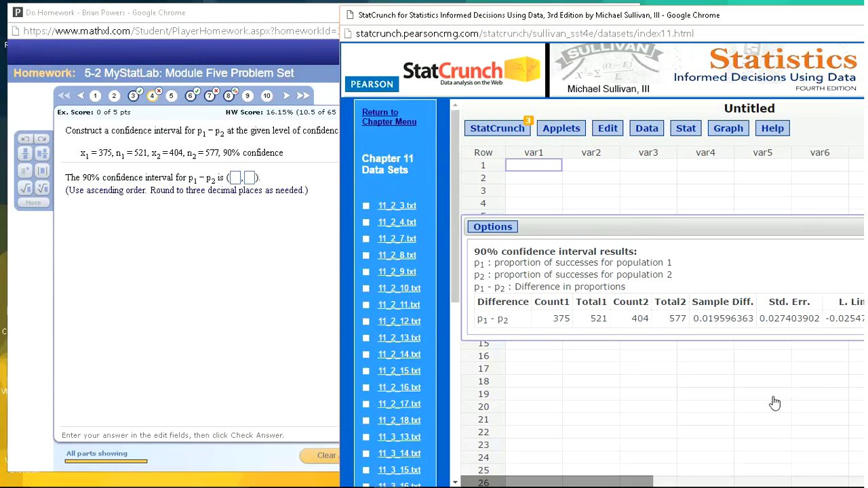
left_click_drag(674, 227, 671, 203)
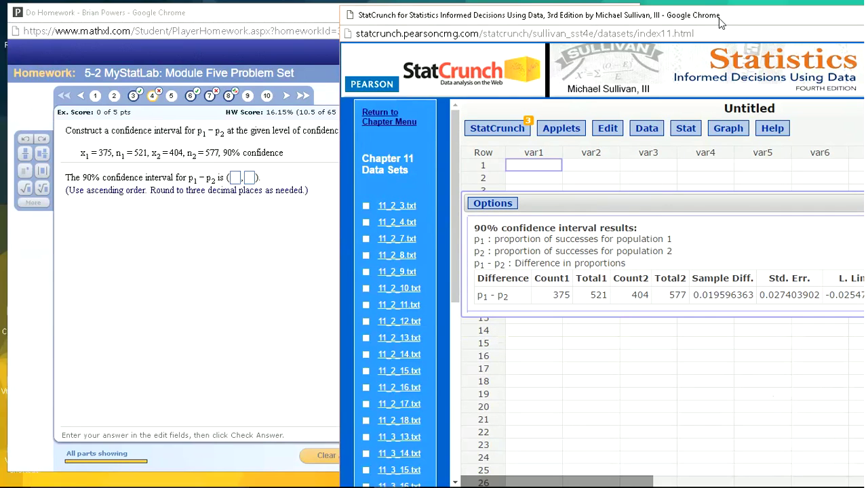
Answer question 4 with the 90% confidence interval limits -.025 and .065, and submit the answer for checking
left_click_drag(721, 22, 591, 20)
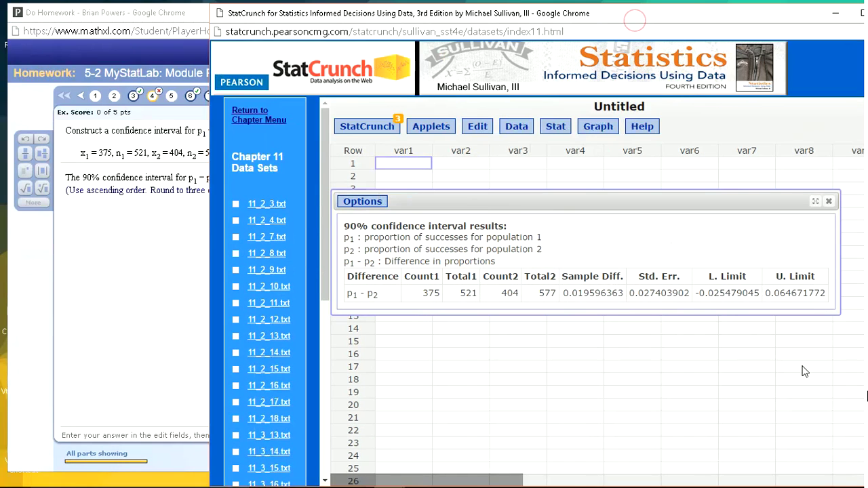
left_click(137, 233)
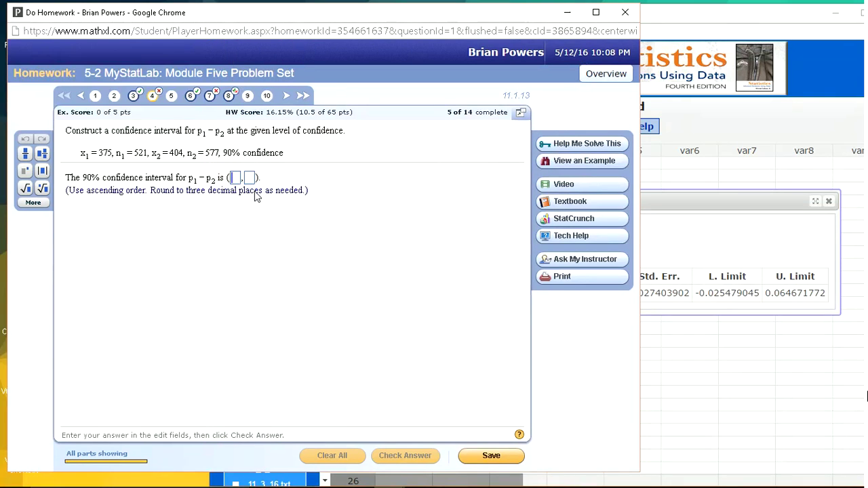
type("-.")
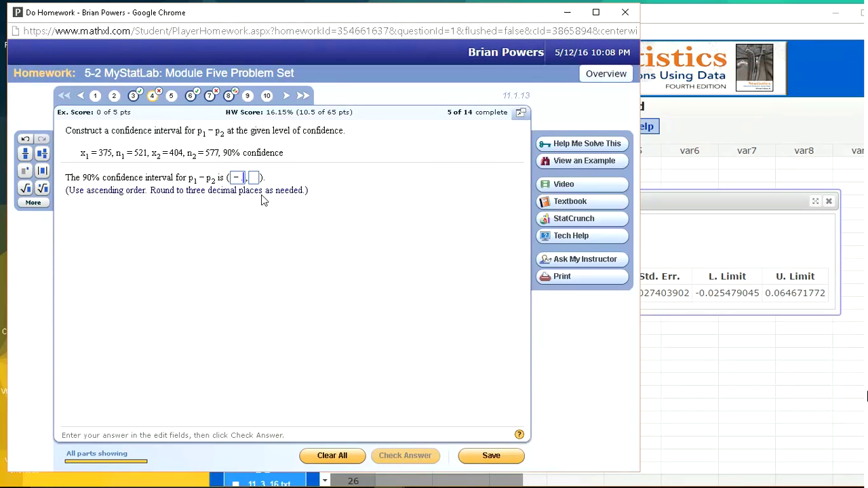
type("025")
left_click(269, 178)
type(".06")
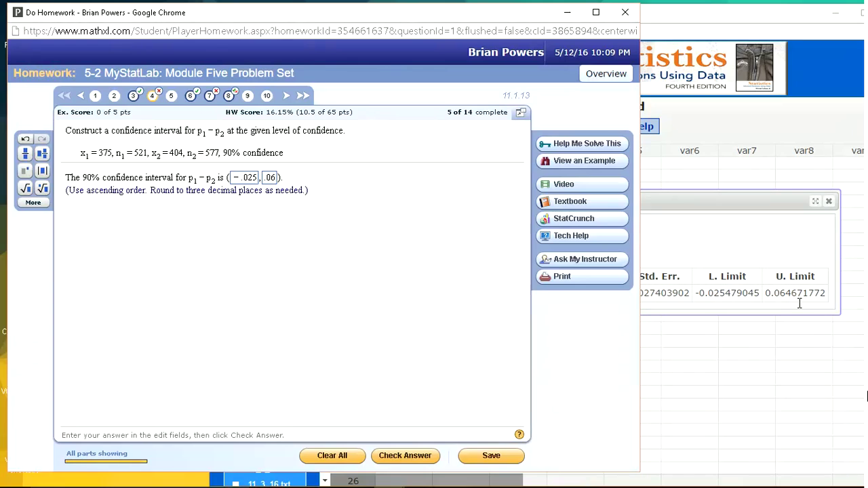
type("4")
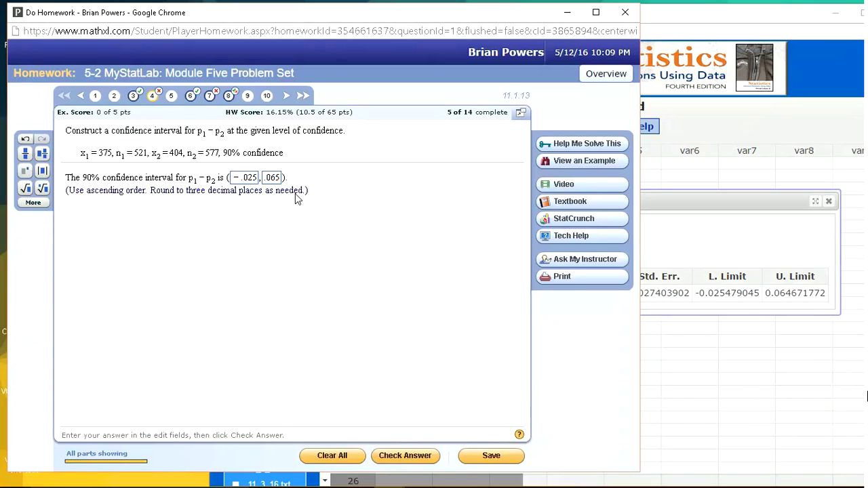
key("Return")
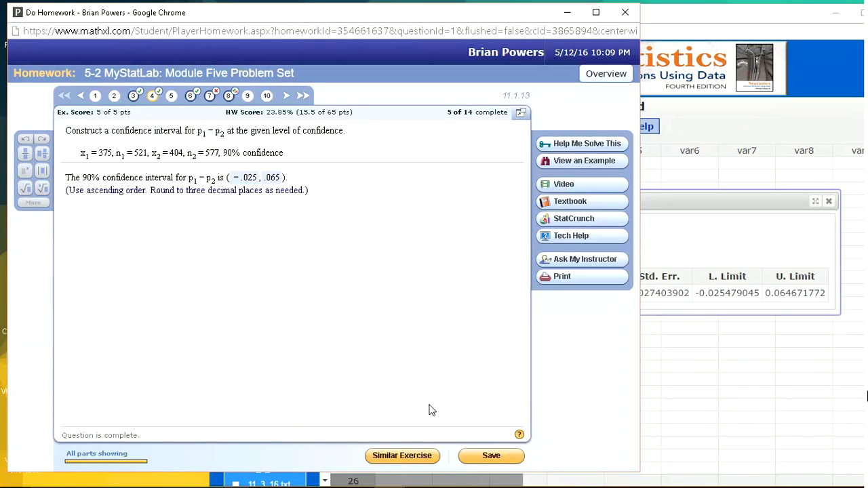
Go to homework question 7 and load its muzzle velocity table into StatCrunch, placing the data window beside the question
left_click(190, 96)
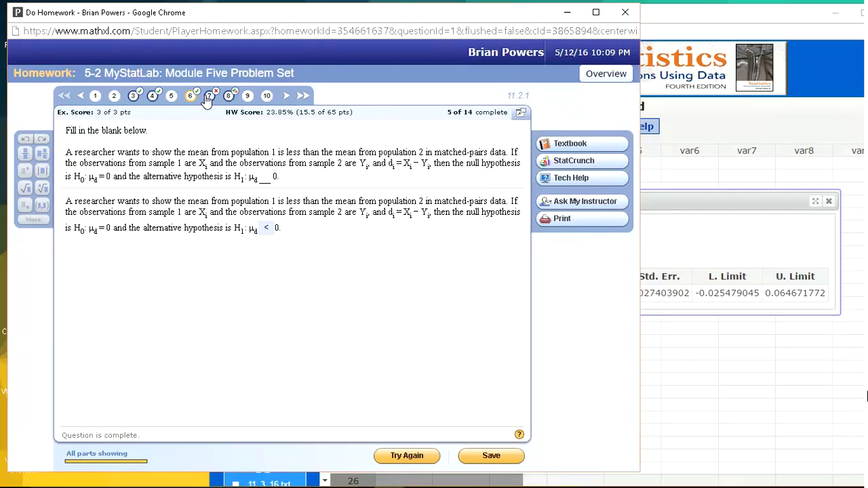
left_click(209, 97)
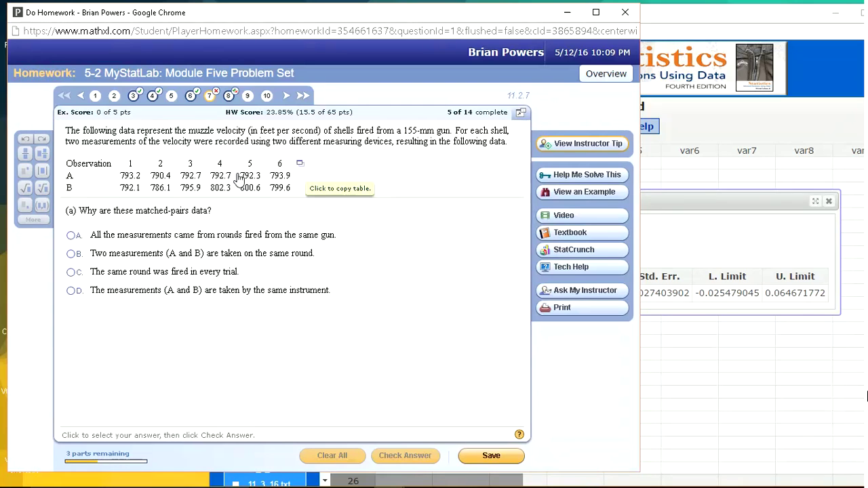
left_click(299, 163)
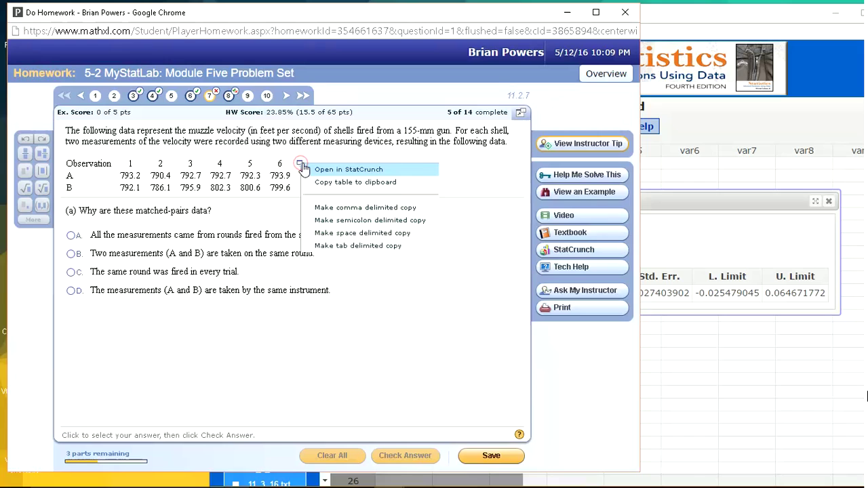
left_click(358, 170)
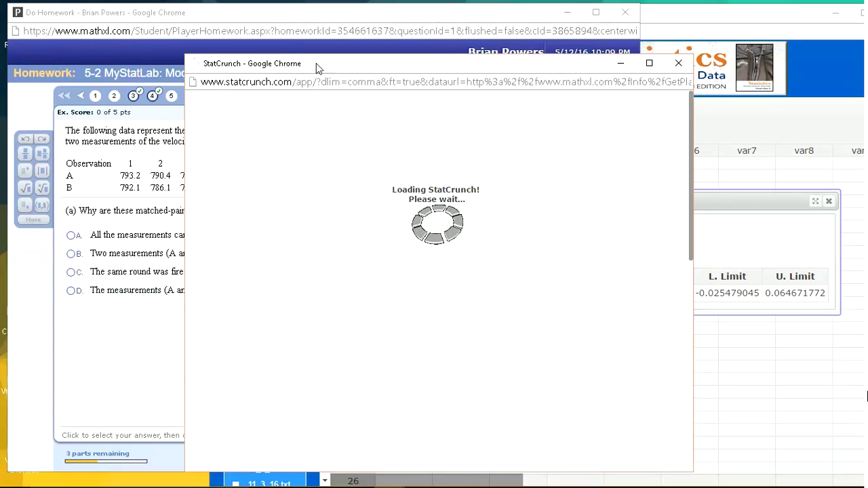
left_click(148, 139)
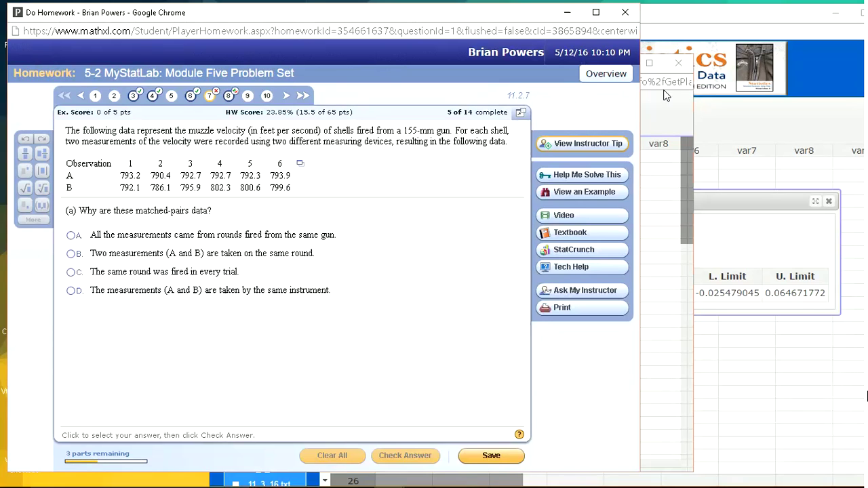
left_click(301, 164)
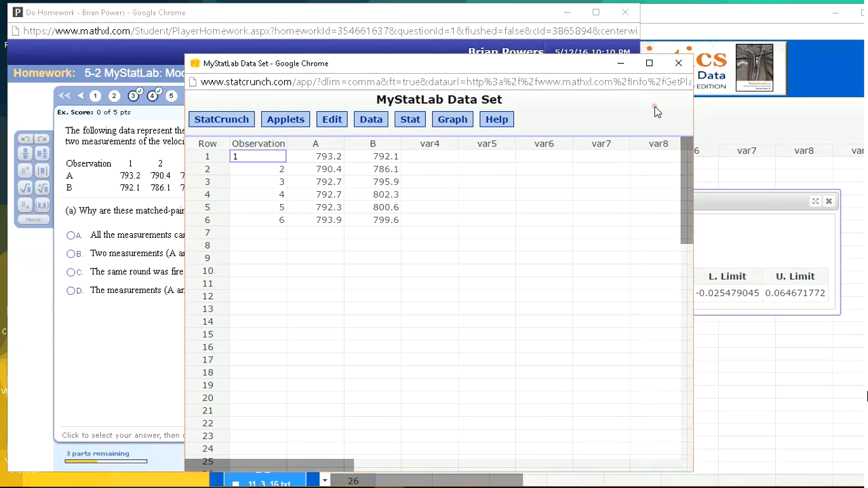
left_click_drag(529, 65, 618, 44)
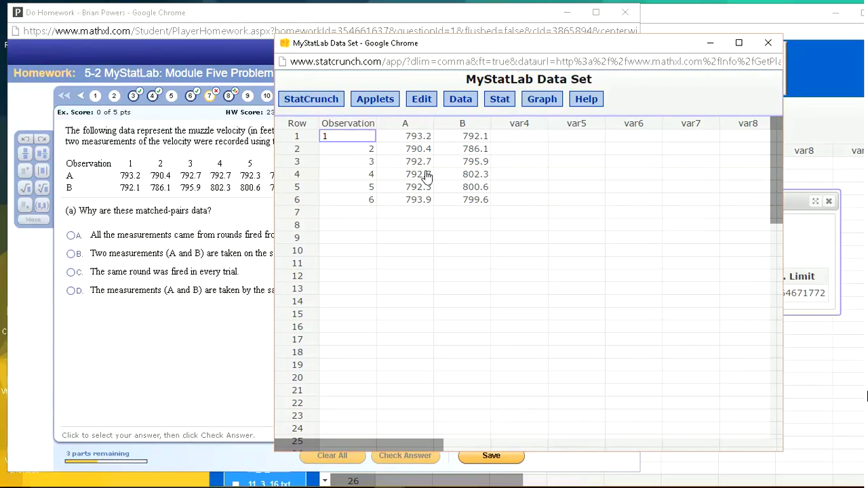
Answer part (a) of question 7 with "Two measurements (A and B) are taken on the same round" and continue to part (b)
left_click(196, 321)
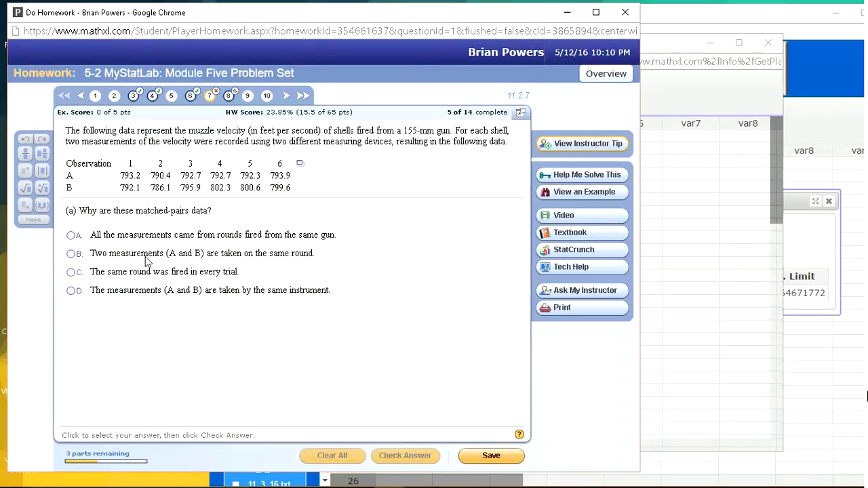
left_click(71, 255)
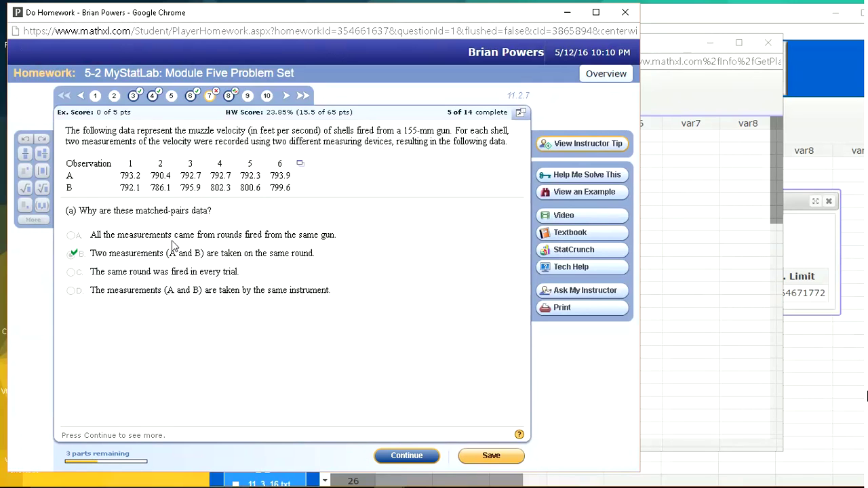
key("Return")
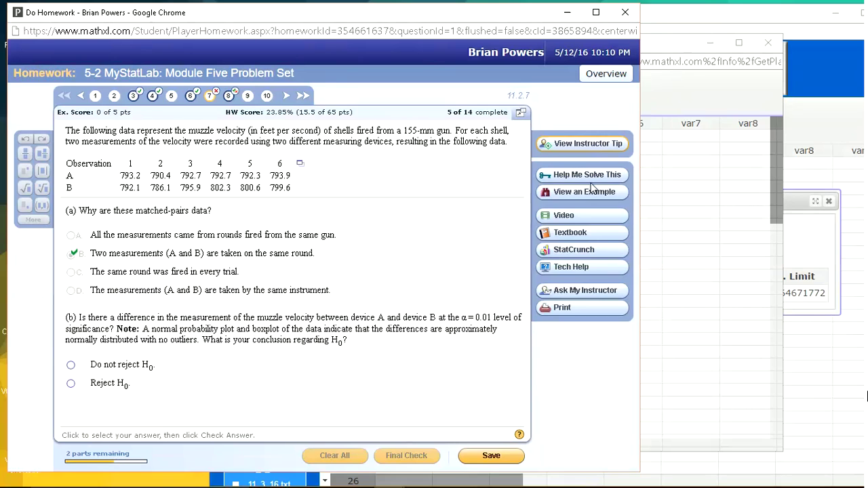
Move the textbook StatCrunch window out of the way and start a paired T analysis on the MyStatLab data set
left_click(798, 208)
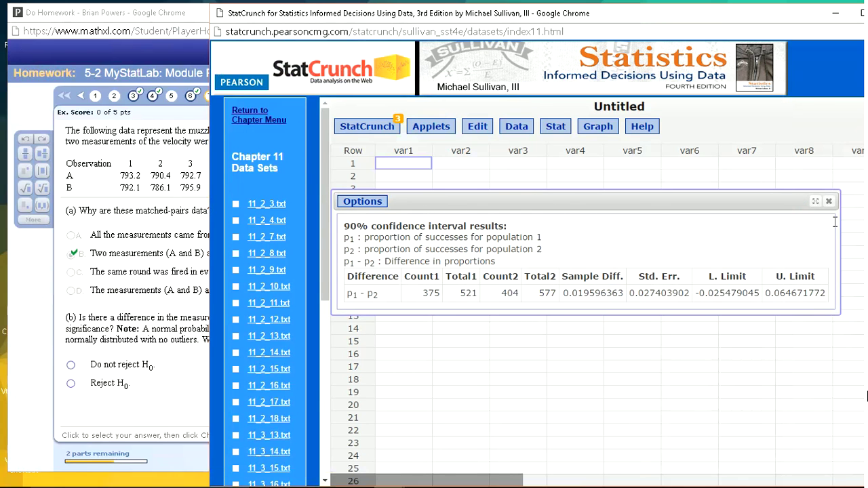
left_click(829, 202)
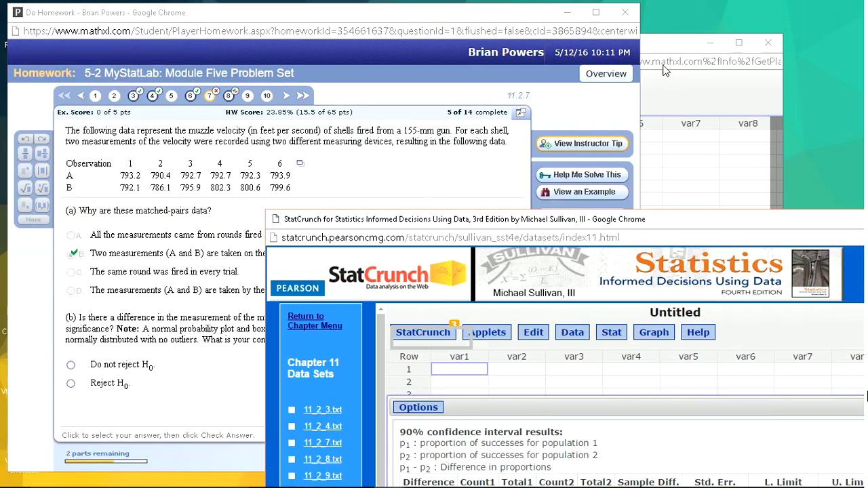
left_click(666, 70)
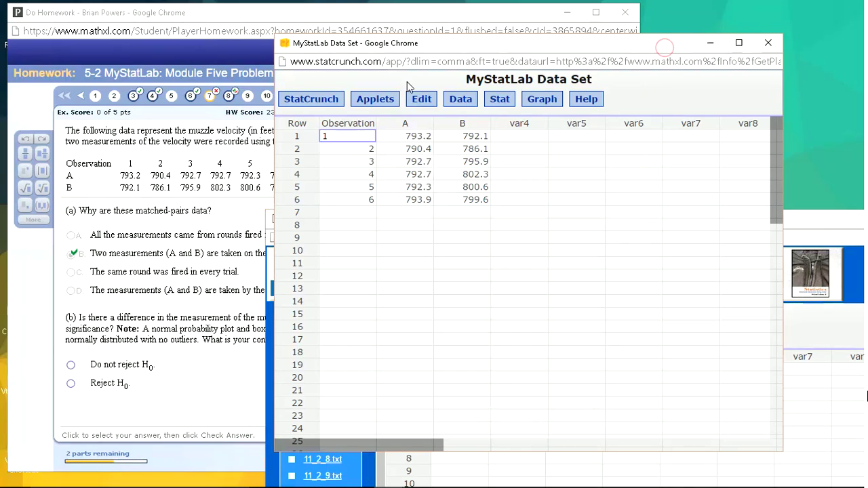
left_click(500, 101)
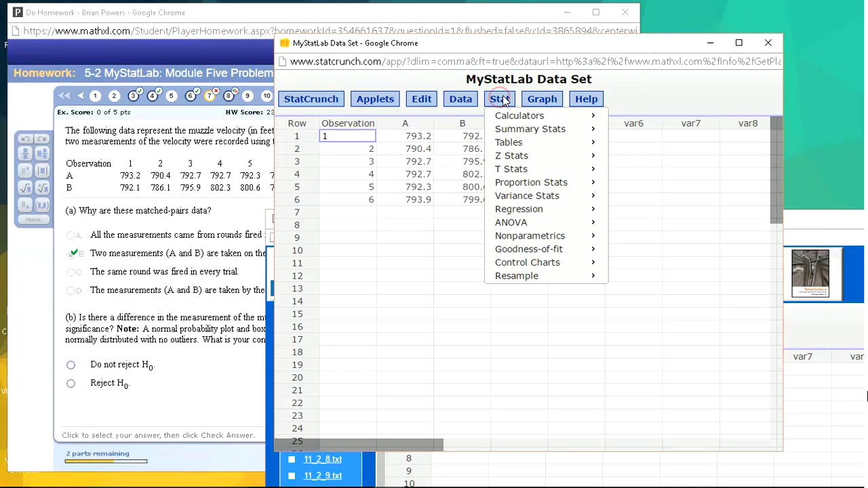
mouse_move(522, 171)
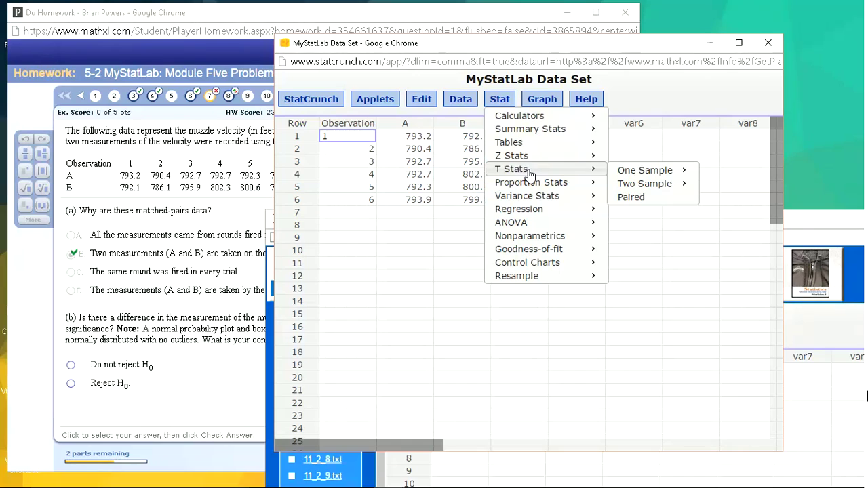
left_click(637, 199)
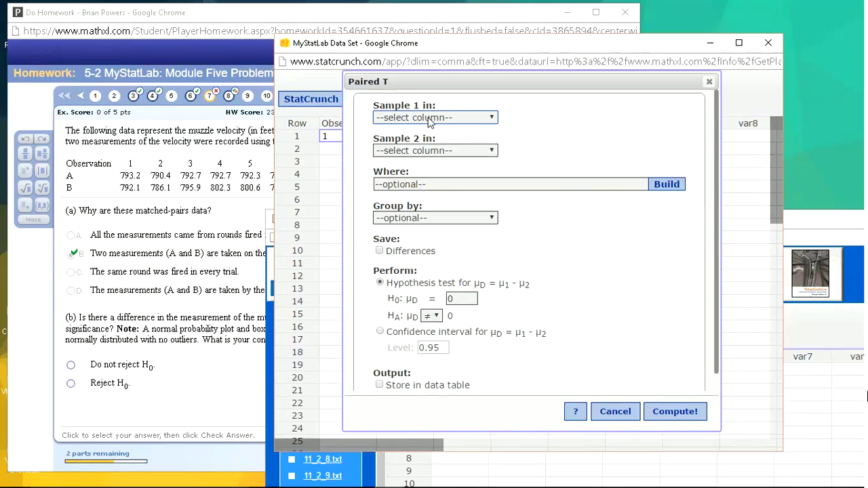
Enlarge the paired T workspace and set column A as sample 1 and column B as sample 2
left_click_drag(460, 78, 461, 78)
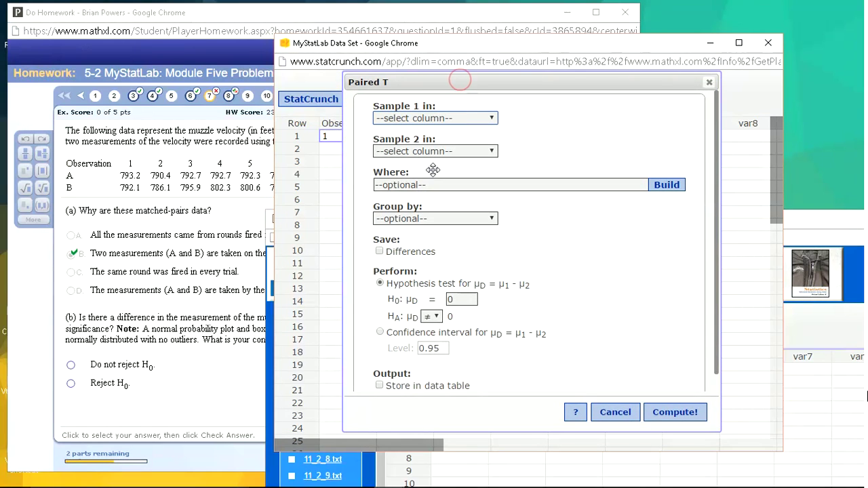
double_click(437, 43)
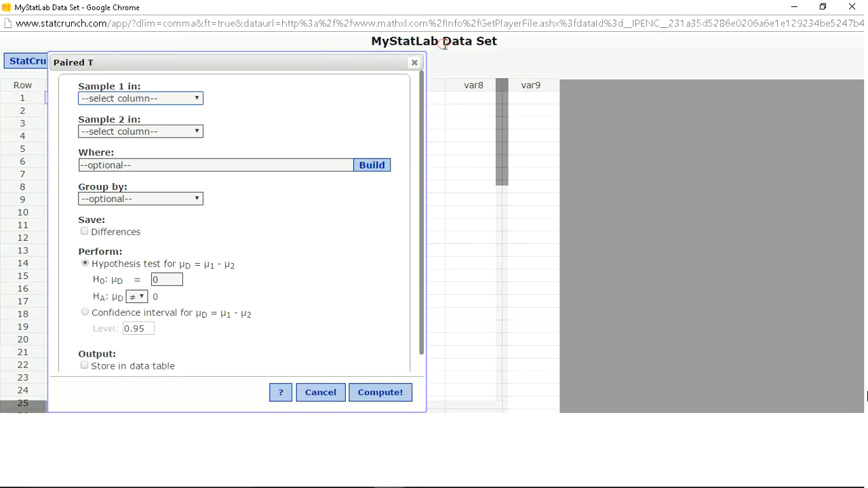
left_click_drag(233, 61, 414, 97)
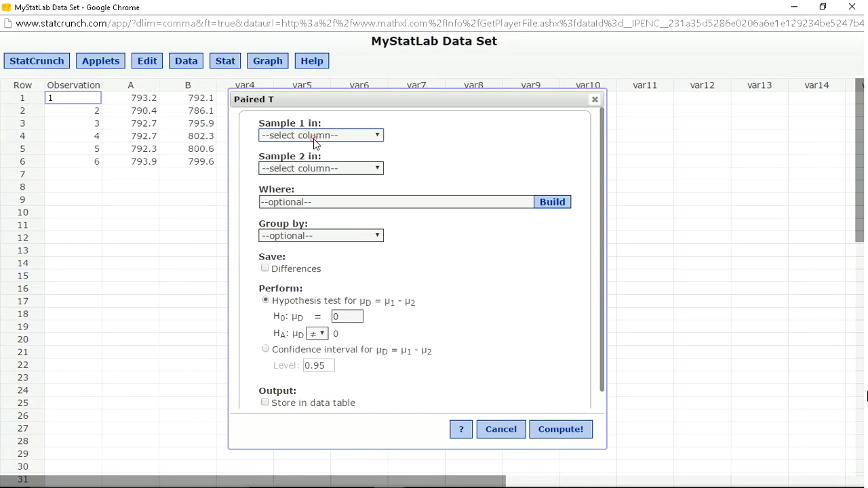
left_click(304, 137)
left_click(281, 171)
left_click(287, 168)
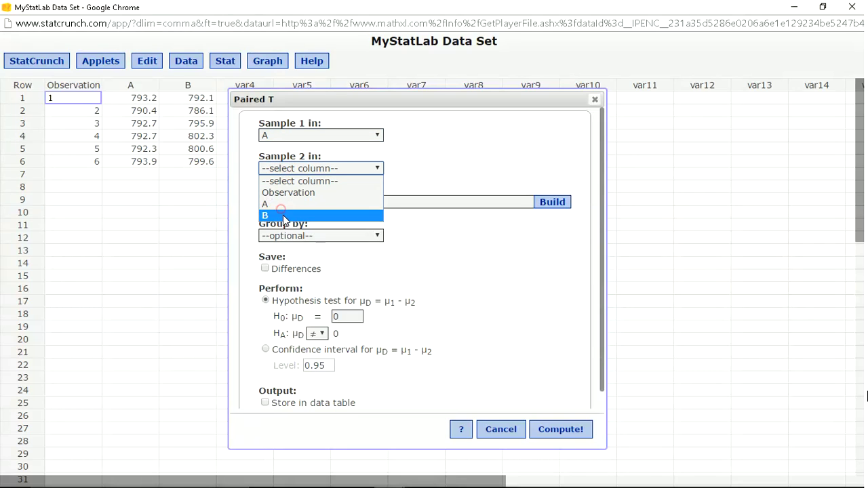
left_click(283, 215)
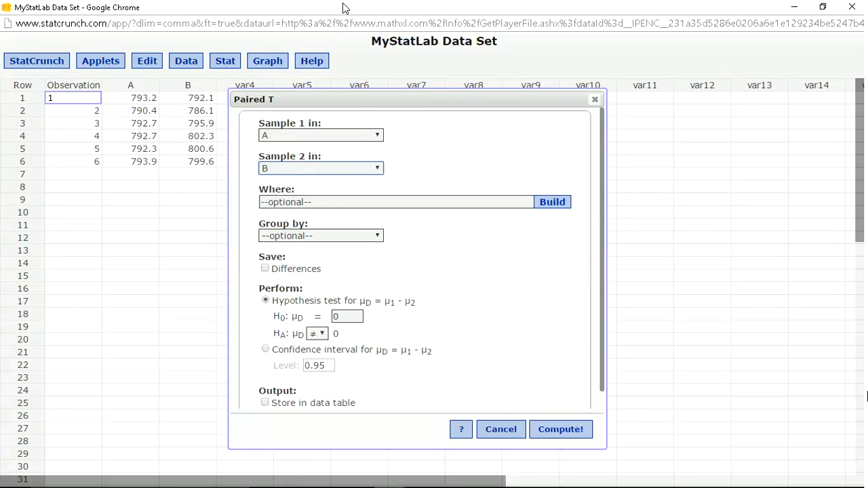
Check part (b) of question 7, then compute the paired hypothesis test with a mean difference of 0 and a not-equal alternative
left_click_drag(345, 8, 437, 59)
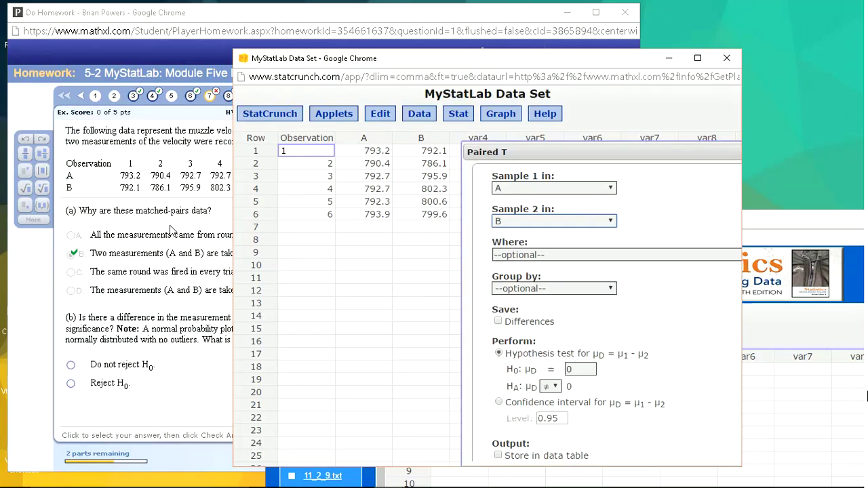
left_click(167, 331)
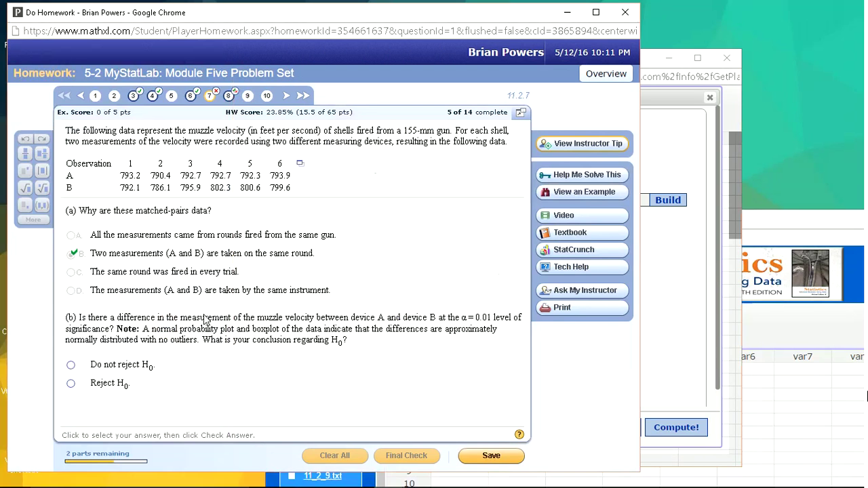
left_click(647, 60)
left_click_drag(605, 64, 627, 53)
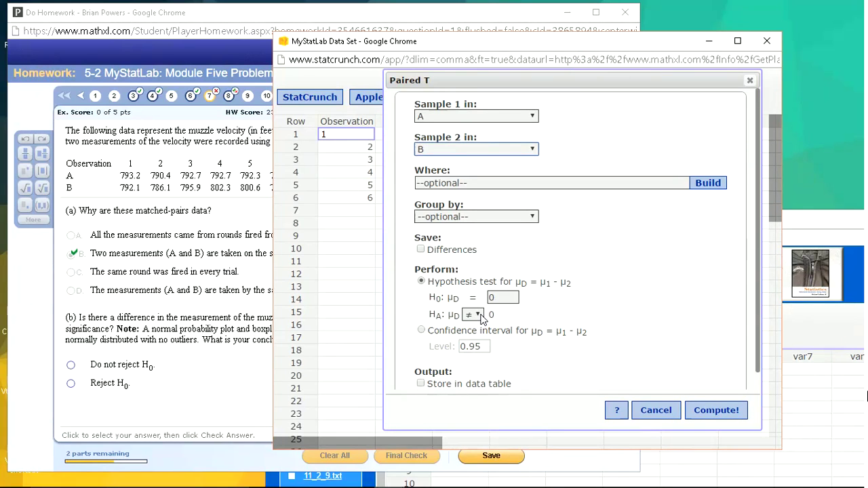
left_click(716, 413)
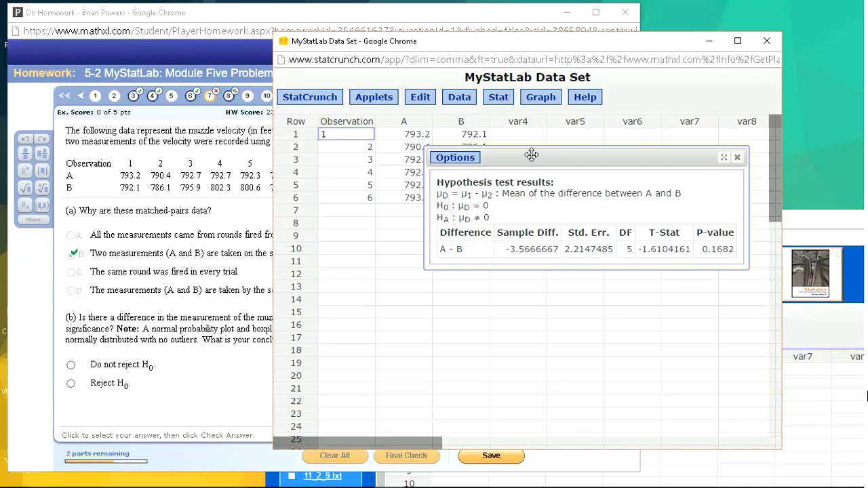
Compare the P-value of the paired test with the significance level stated in part (b) of question 7
left_click_drag(531, 157, 547, 155)
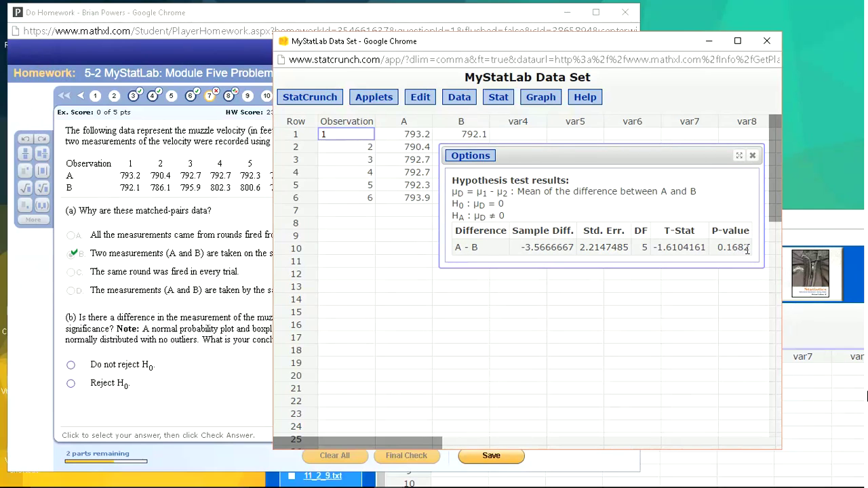
left_click_drag(474, 43, 526, 42)
left_click(220, 326)
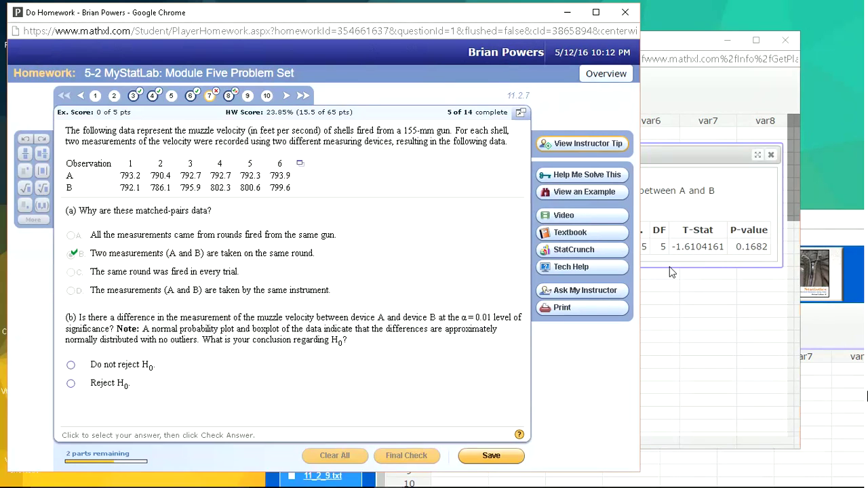
left_click(710, 156)
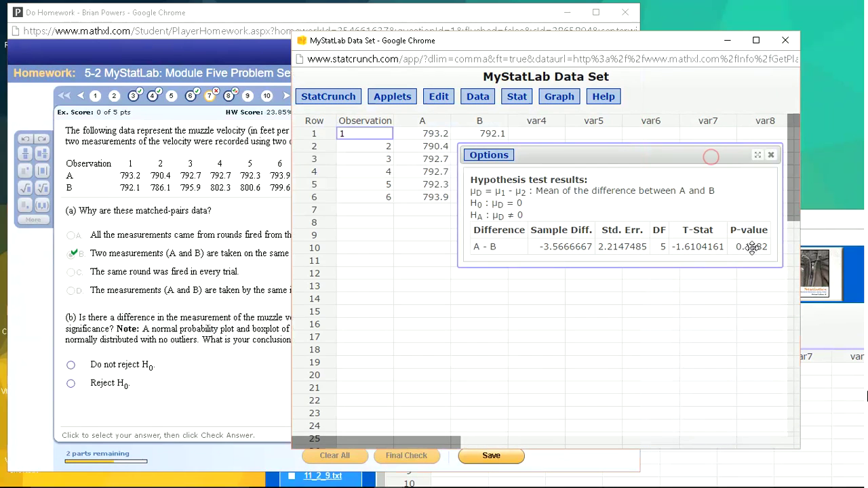
left_click(261, 331)
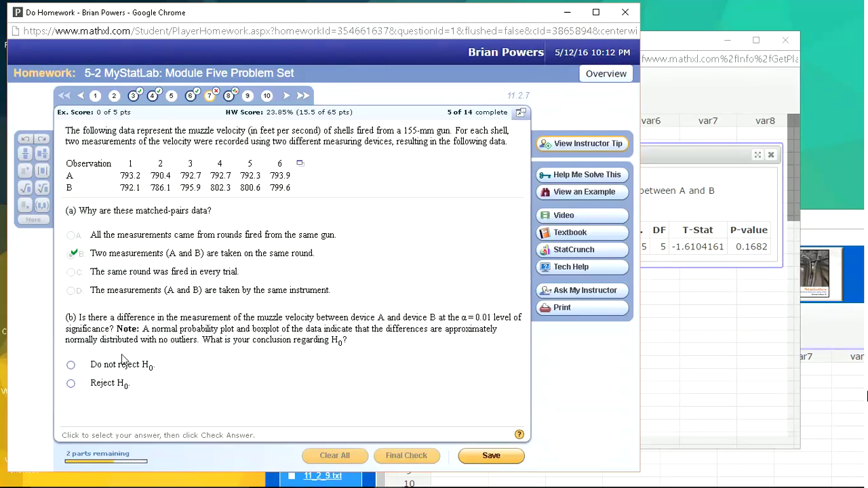
Answer part (b) of question 7 with "Do not reject H0" and continue to part (c)
left_click(70, 366)
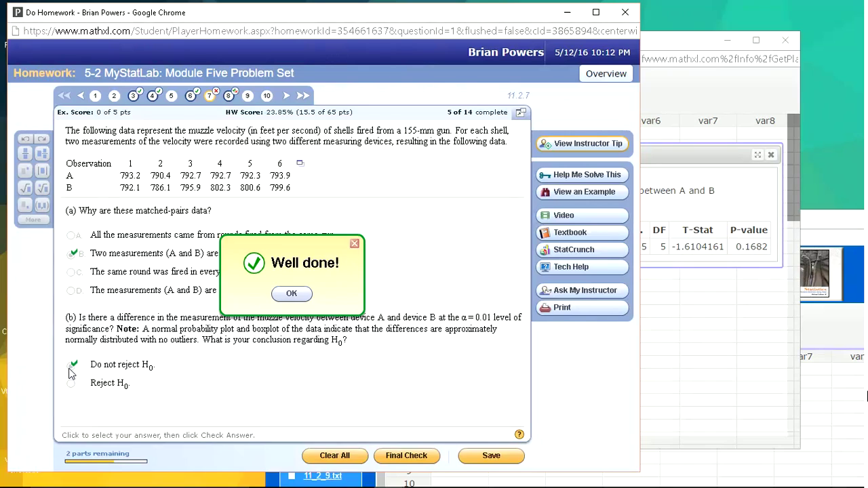
key("Return")
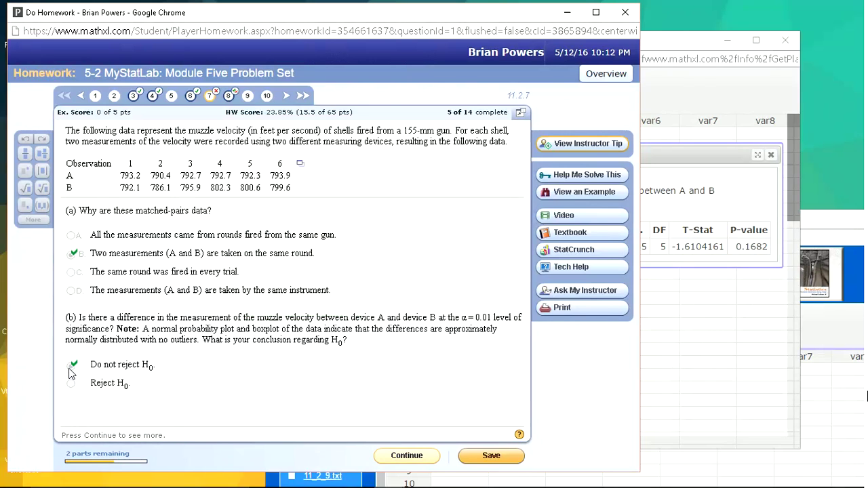
key("Return")
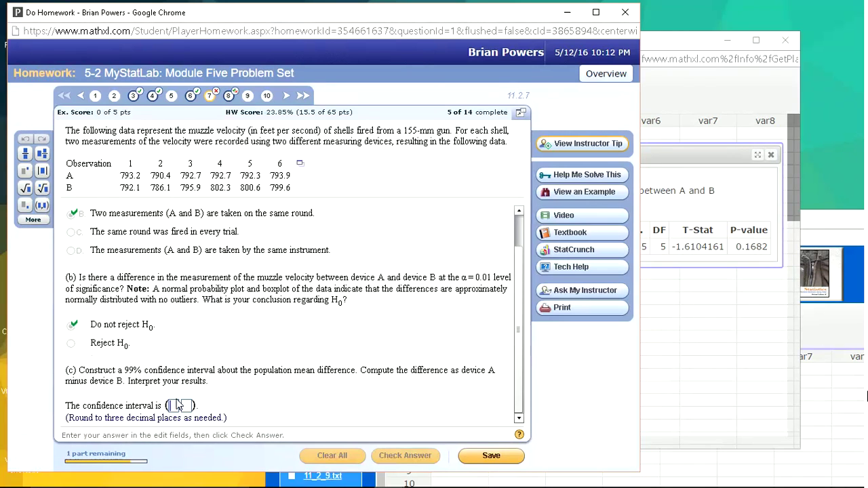
Change the paired T analysis of A and B to a confidence interval at level 0.99 and compute it
left_click(681, 156)
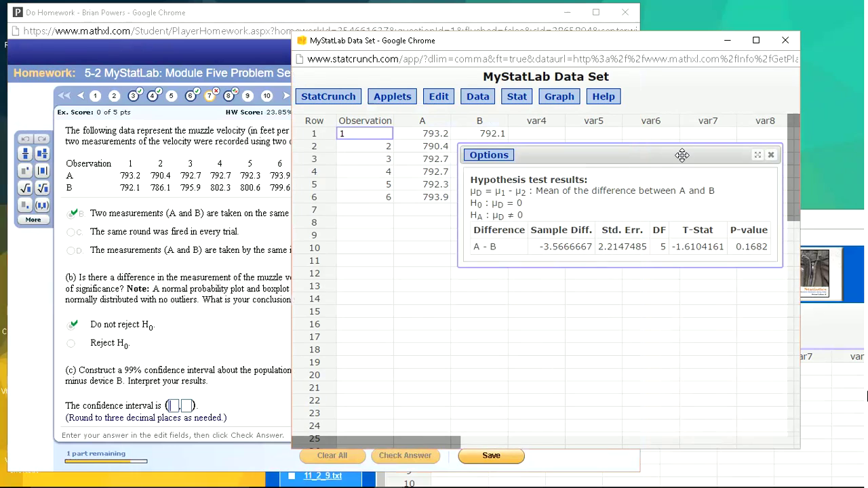
left_click(485, 156)
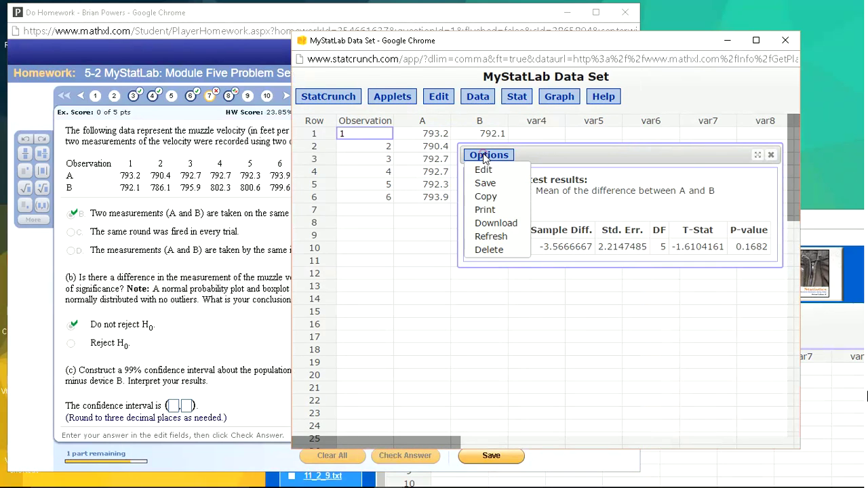
left_click(483, 170)
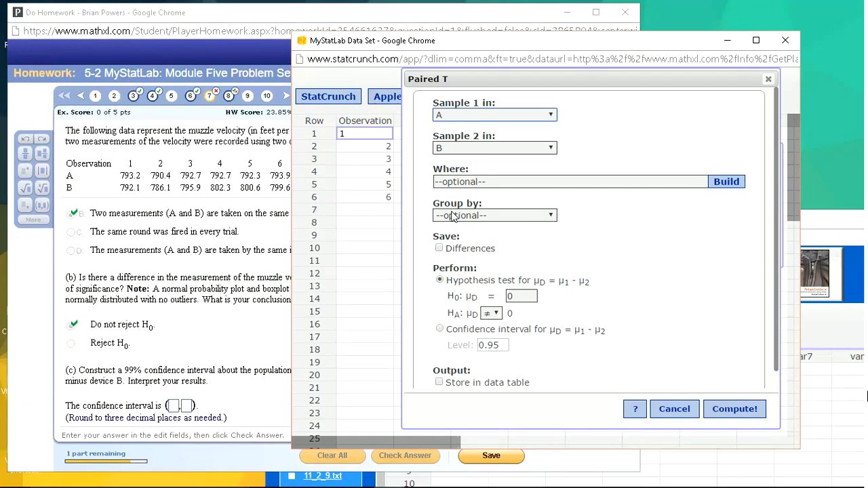
left_click(439, 330)
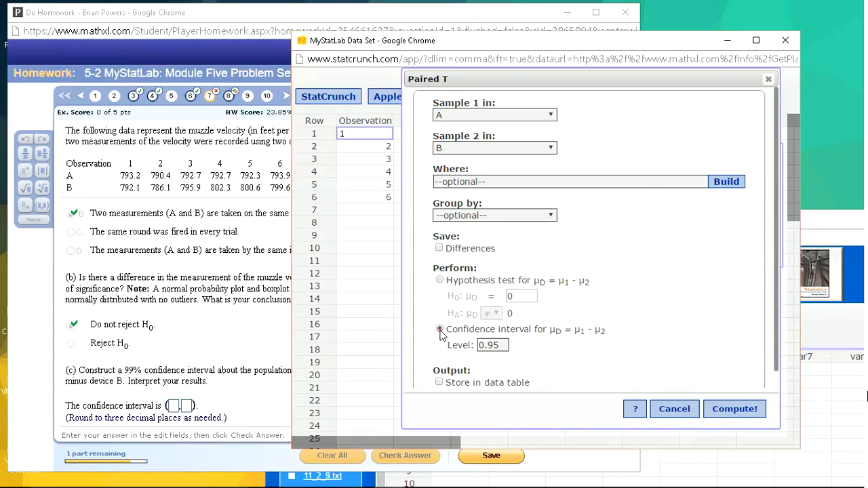
left_click(501, 345)
key("BackSpace")
type("9")
left_click(727, 414)
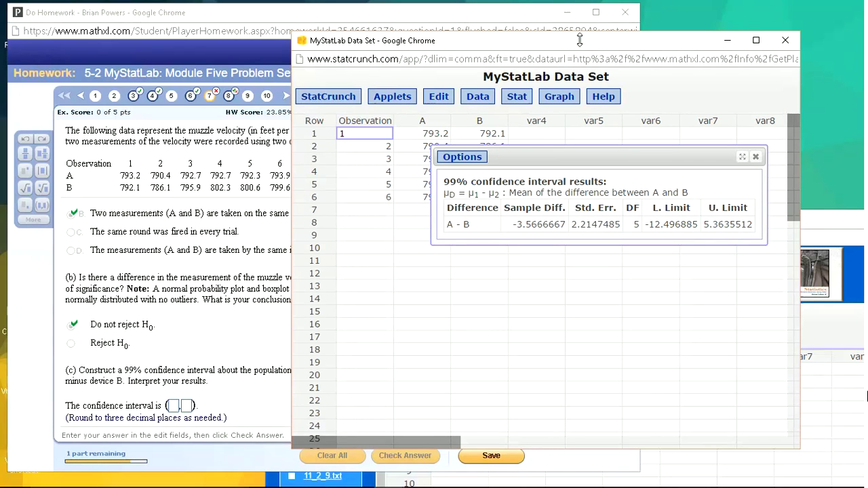
Enter the confidence interval (-12.497, 5.364) in part (c) of question 7, submit it and continue to the interpretation
left_click_drag(587, 39, 624, 44)
left_click(441, 12)
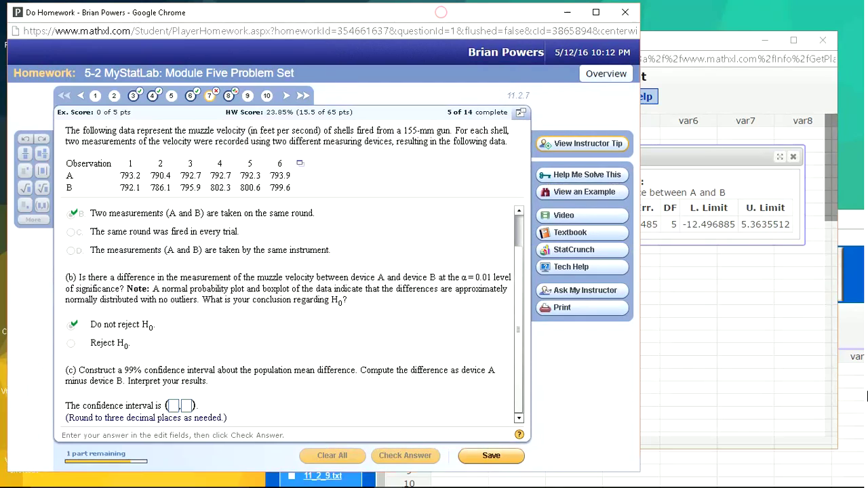
left_click(175, 405)
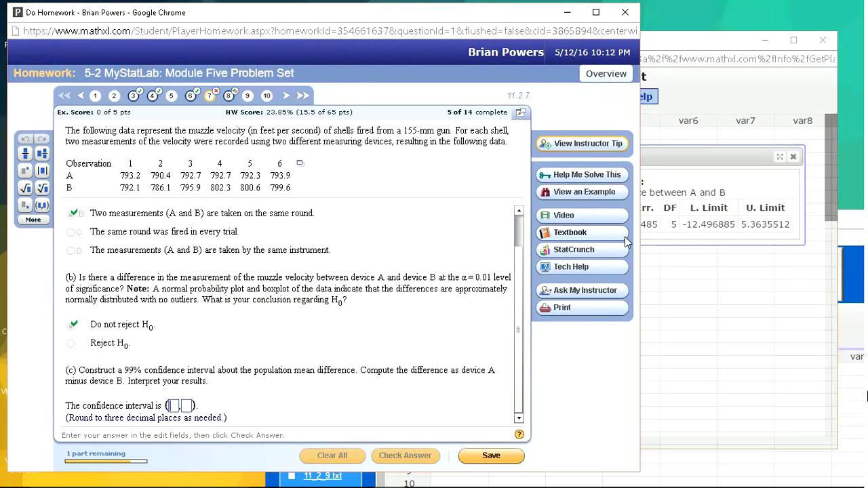
type("-")
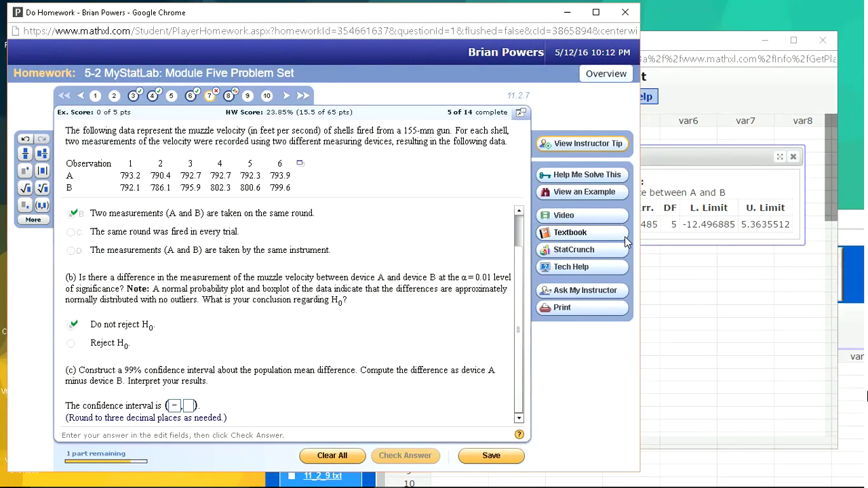
type("12.497")
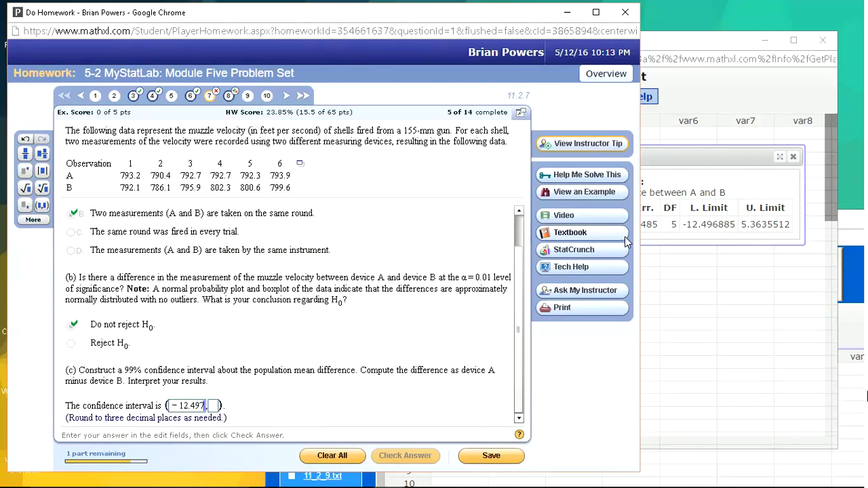
left_click(213, 406)
type("5.3")
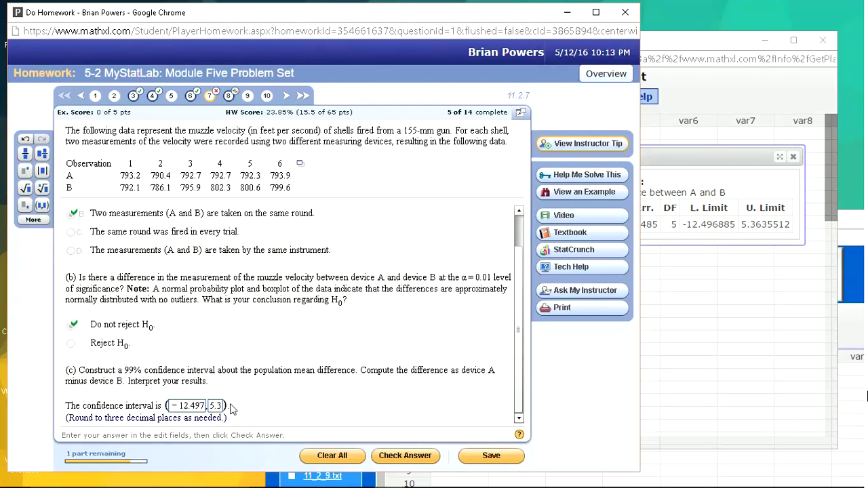
type("64")
key("Return")
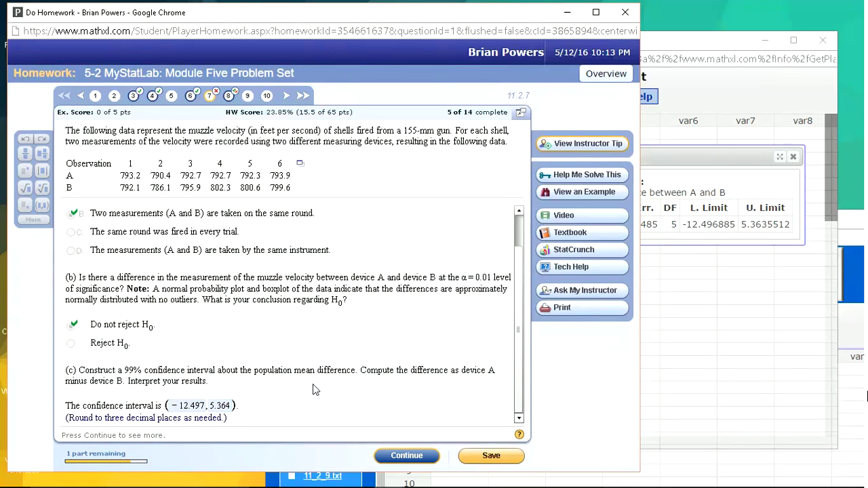
left_click(405, 454)
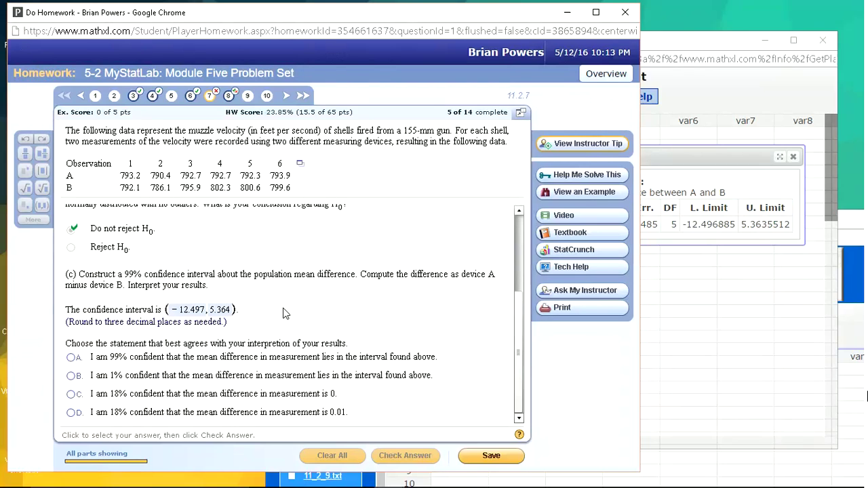
Choose the 99% confident interpretation of the interval, option A, and check the answer
left_click(72, 358)
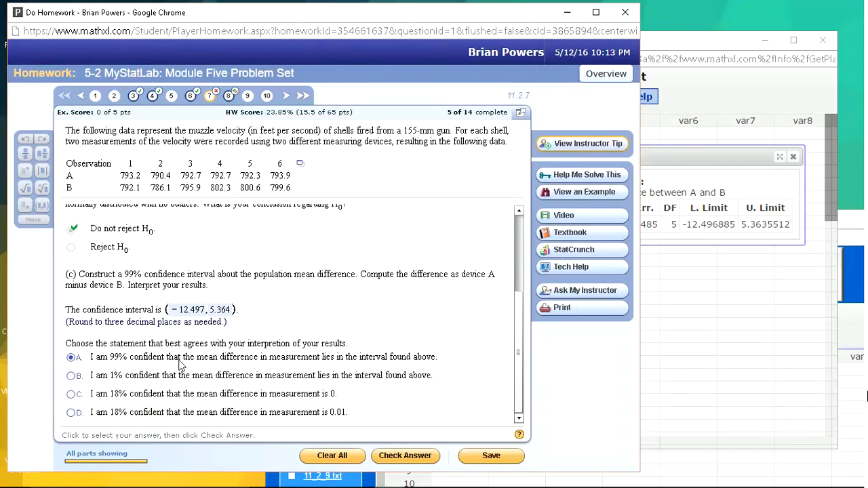
left_click(410, 458)
left_click(290, 297)
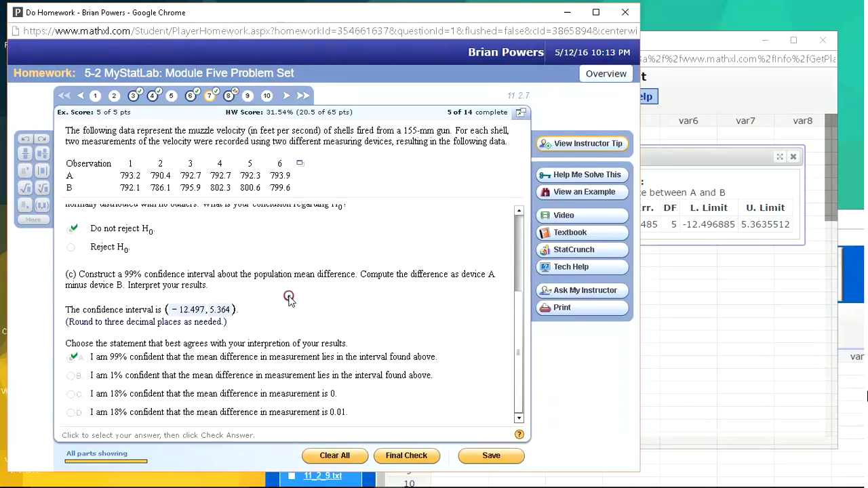
Look over questions 8 and 9, saving the best score for question 8, and open question 10, dismissing the instructor tips
left_click(228, 97)
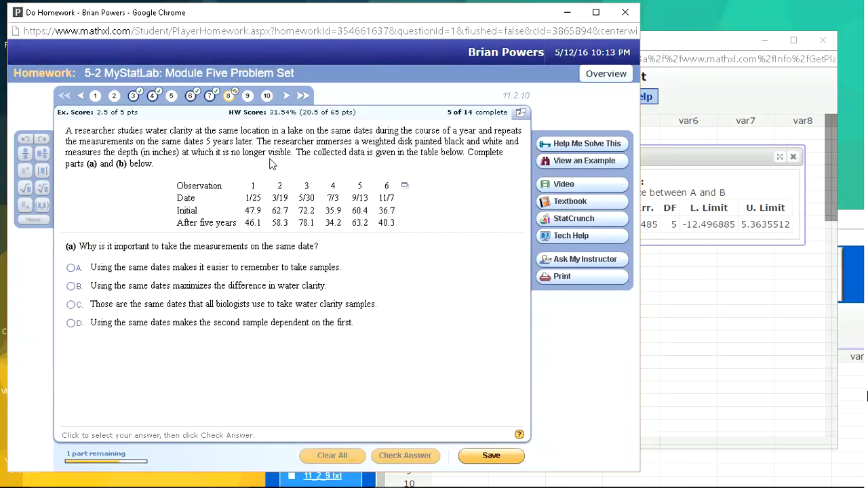
left_click(248, 96)
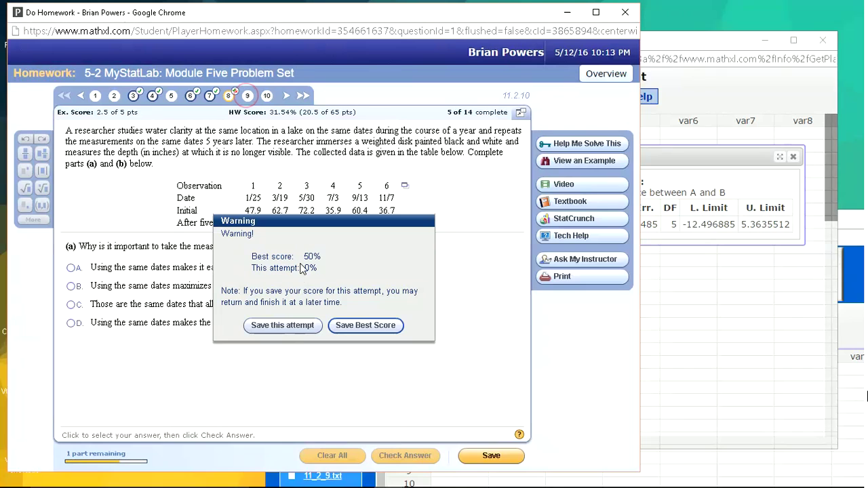
left_click(361, 326)
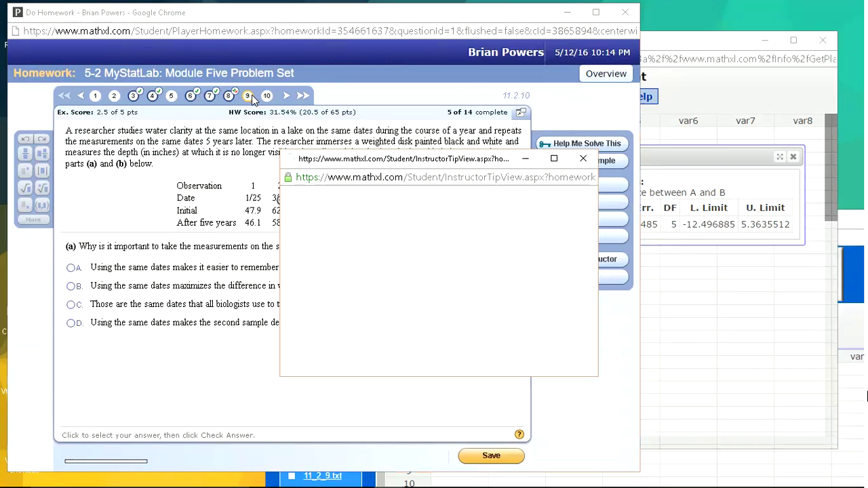
left_click(582, 160)
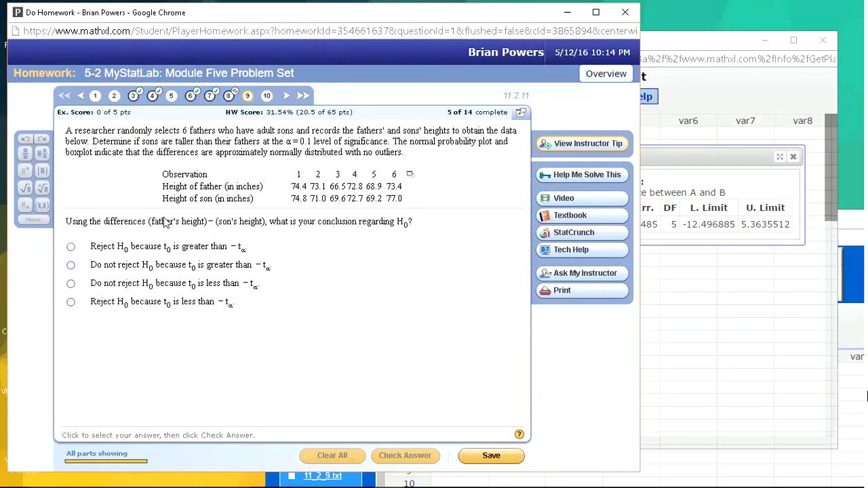
left_click(266, 97)
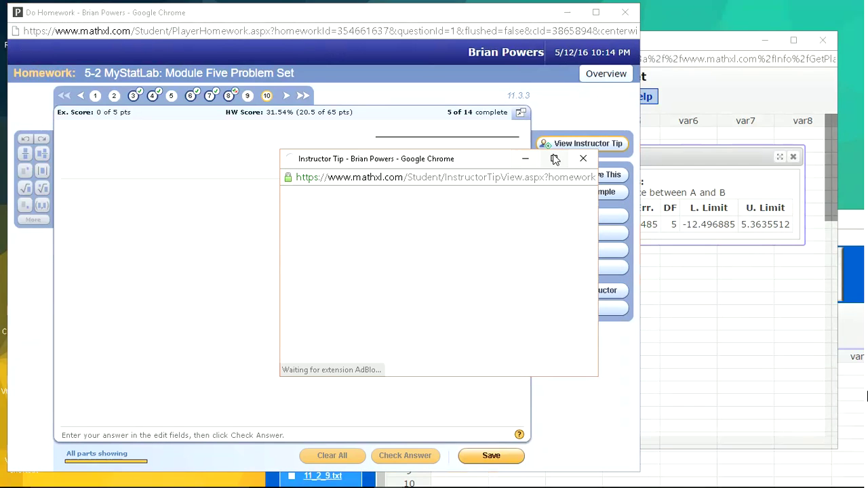
left_click(581, 160)
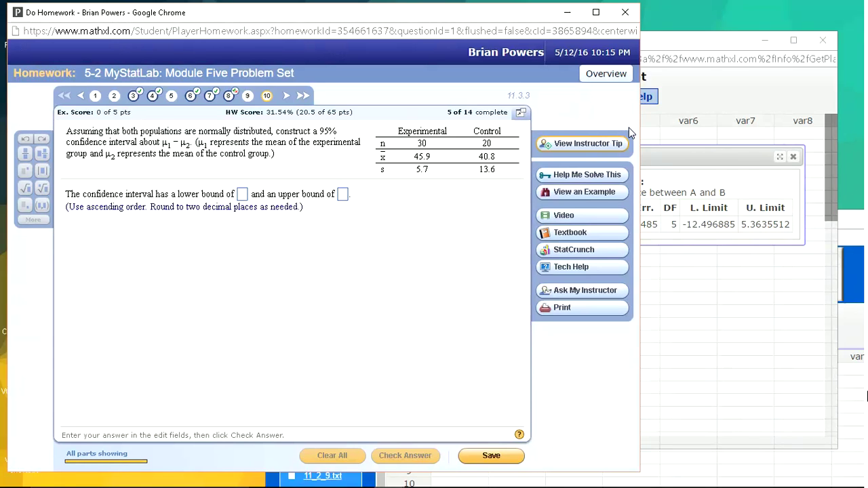
Close the paired T results in StatCrunch and start a two-sample T analysis from summary statistics
left_click(707, 80)
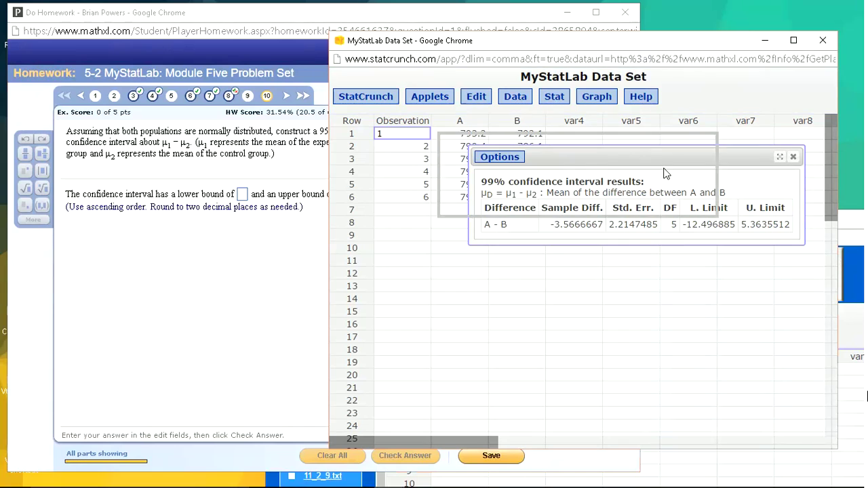
left_click(792, 157)
left_click(515, 99)
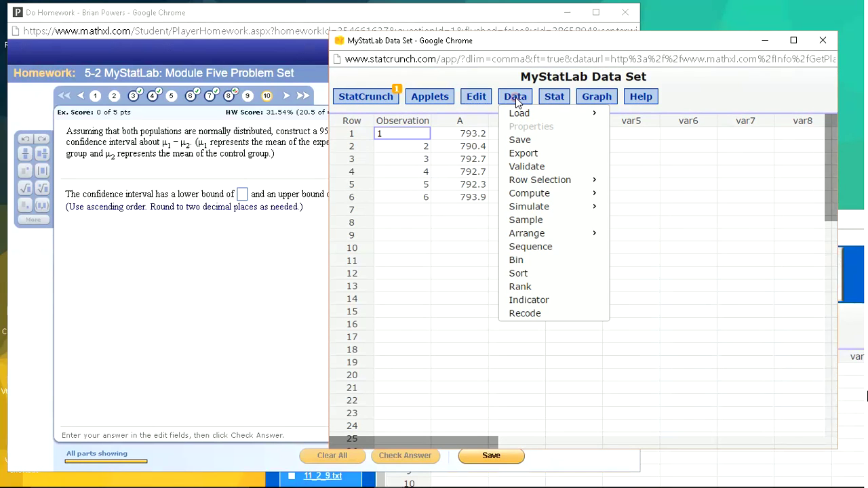
left_click(555, 97)
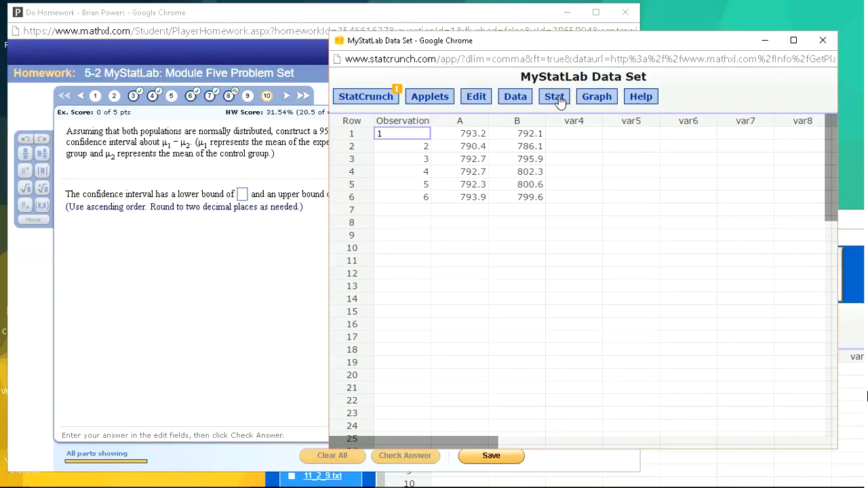
left_click(556, 98)
left_click(252, 152)
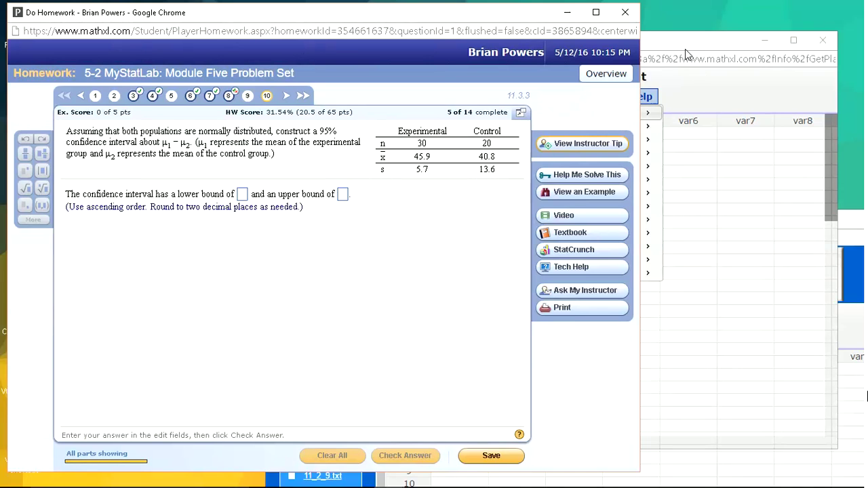
left_click_drag(667, 41, 701, 35)
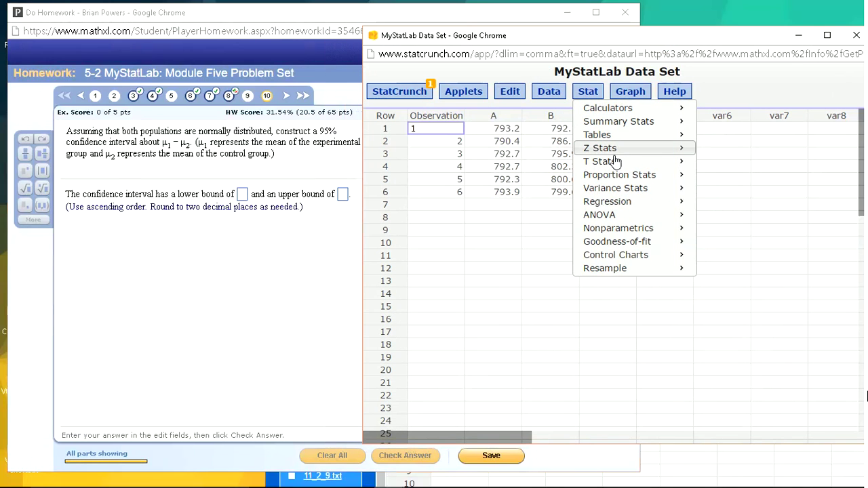
mouse_move(617, 164)
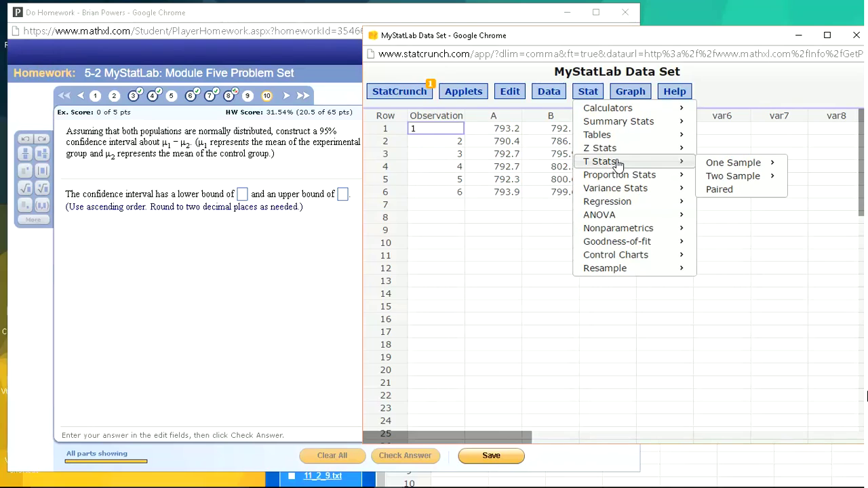
mouse_move(730, 175)
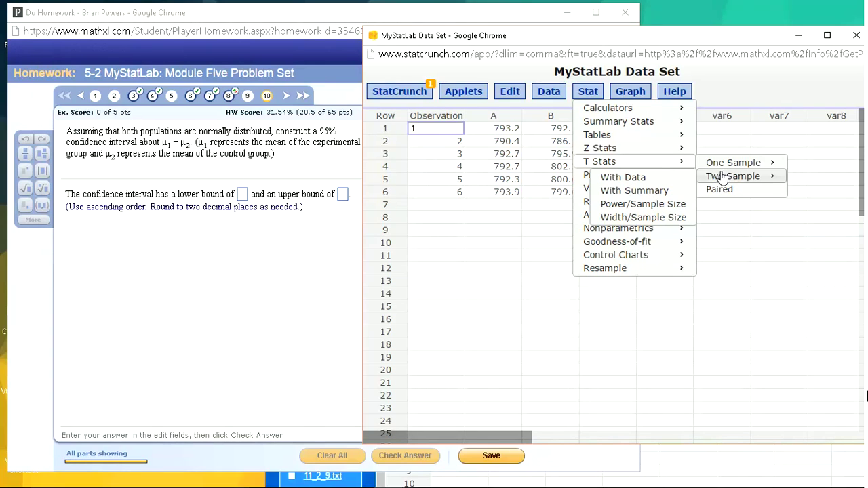
left_click(644, 193)
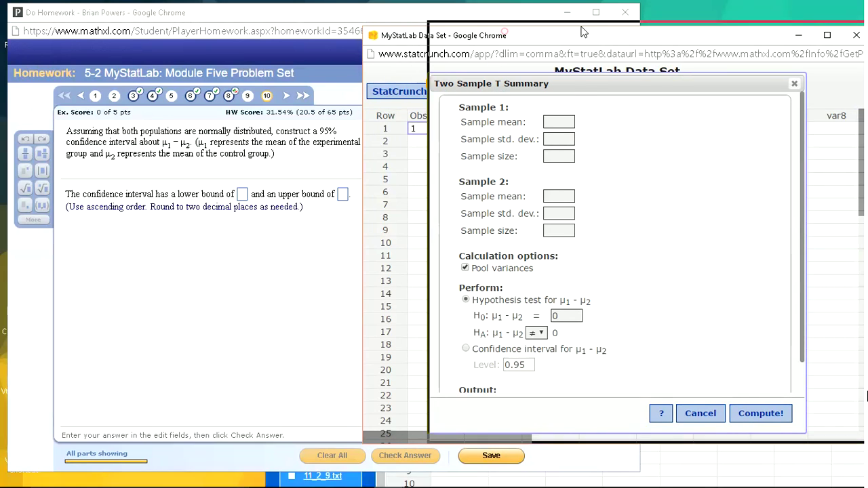
Place the homework and StatCrunch windows side by side and enter Sample 1: mean 45.9, standard deviation 5.7, size 30
left_click_drag(512, 38, 599, 33)
left_click_drag(407, 16, 245, 21)
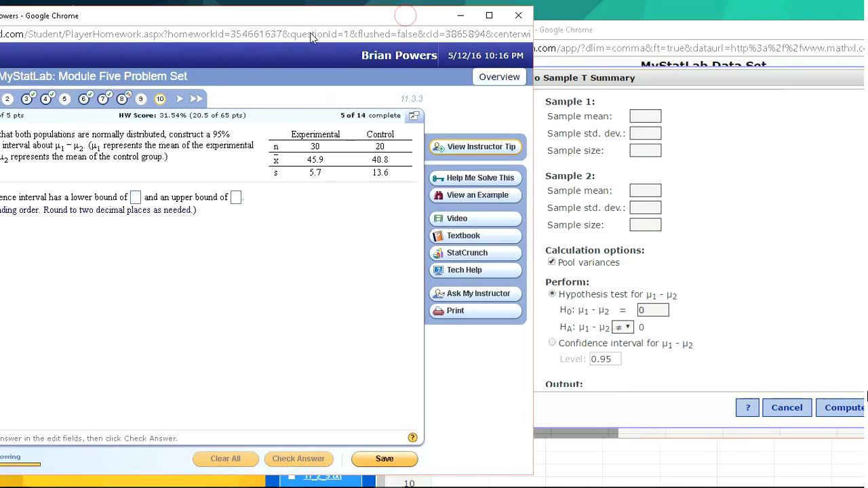
left_click(643, 120)
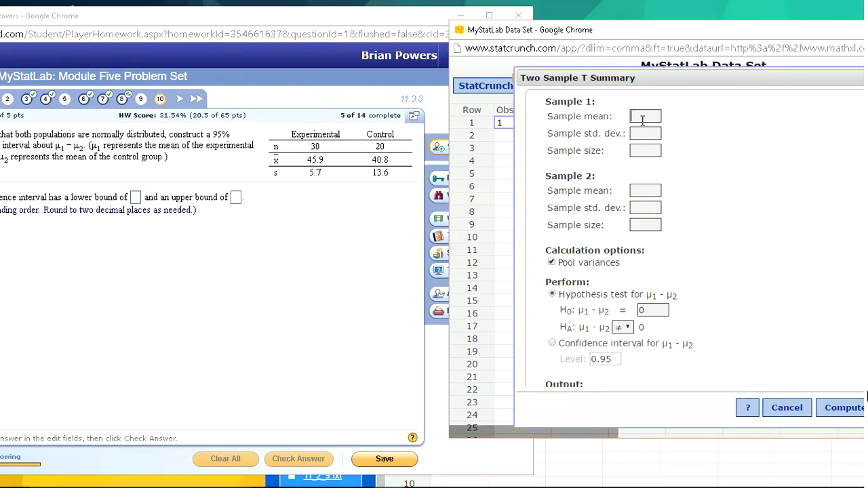
type("45.9")
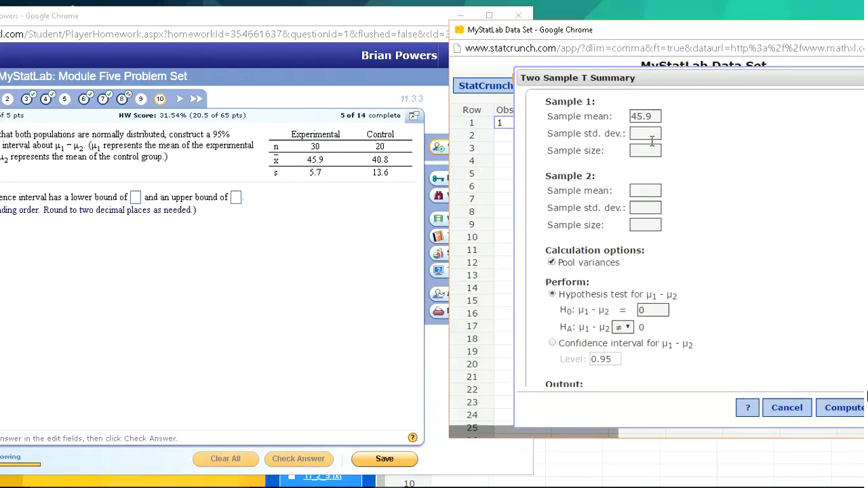
left_click(639, 135)
type("5")
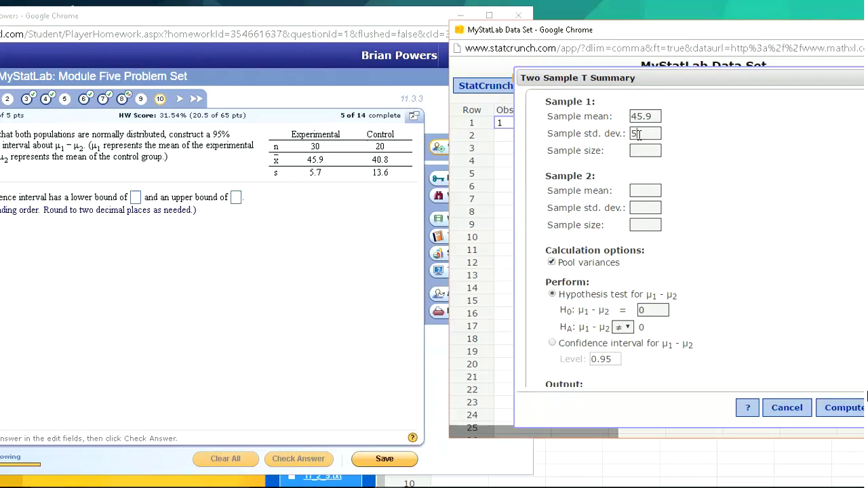
type(".7")
left_click(643, 151)
type("30")
Enter the control group as Sample 2: mean 40.8, standard deviation 13.6, size 20
left_click(632, 190)
type("40.8")
key("Tab")
type("13.6")
left_click(653, 224)
type("20")
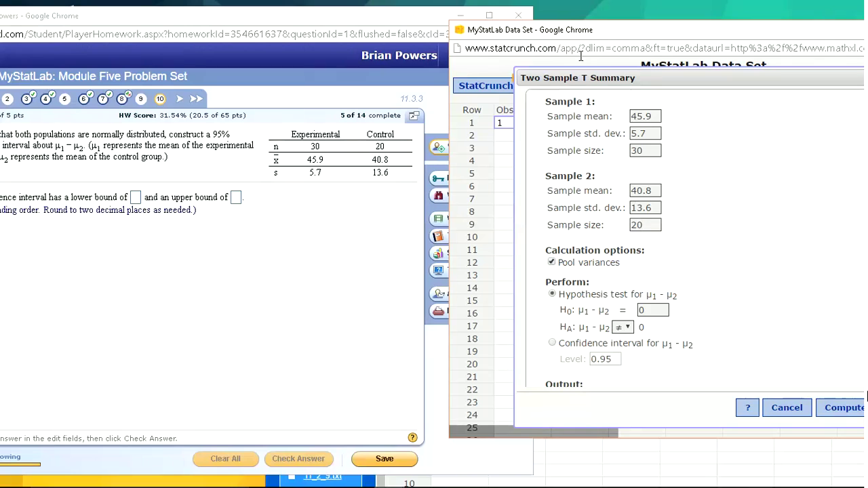
Compute a 0.95 confidence interval for μ1 - μ2 with pooled variances, arranging the windows so the results can be read
left_click_drag(585, 34, 623, 25)
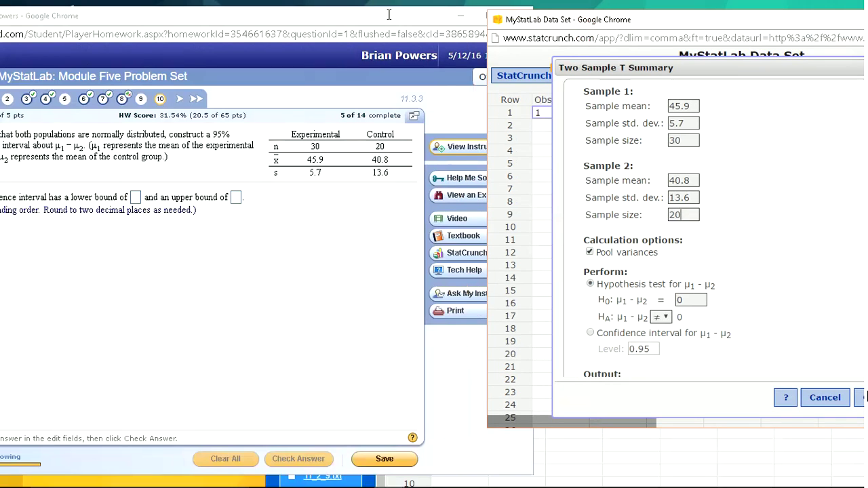
left_click(347, 9)
left_click_drag(332, 14, 418, 16)
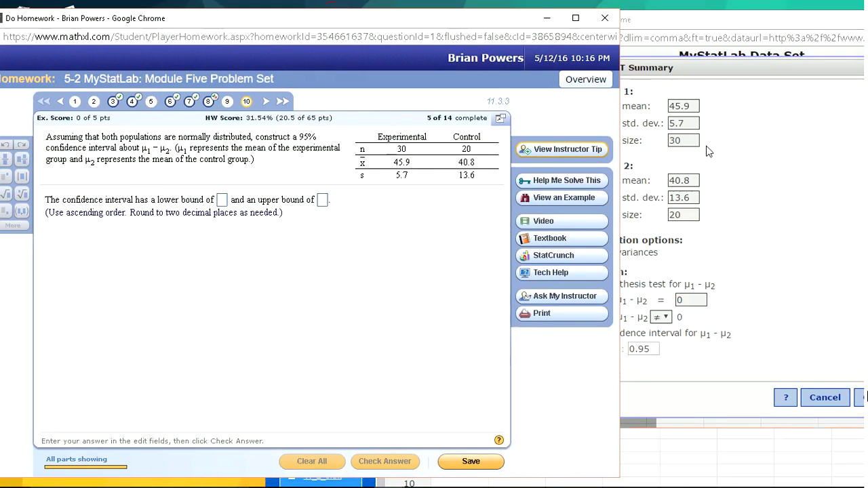
left_click(768, 183)
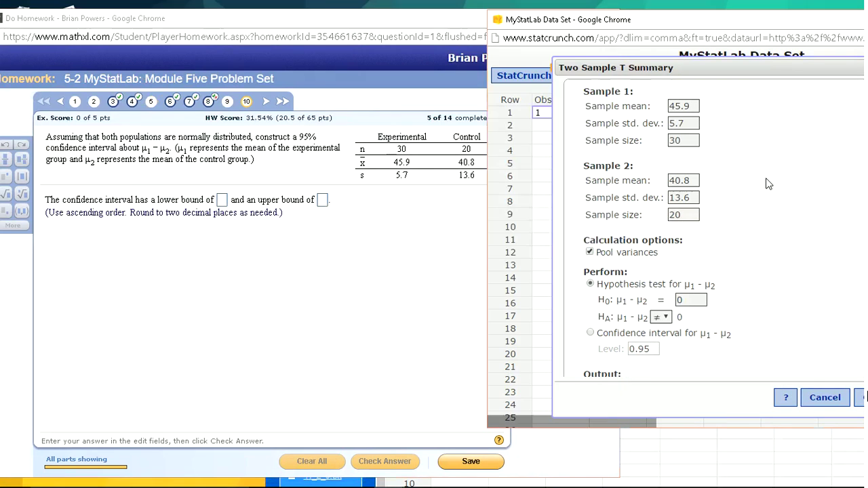
left_click(590, 334)
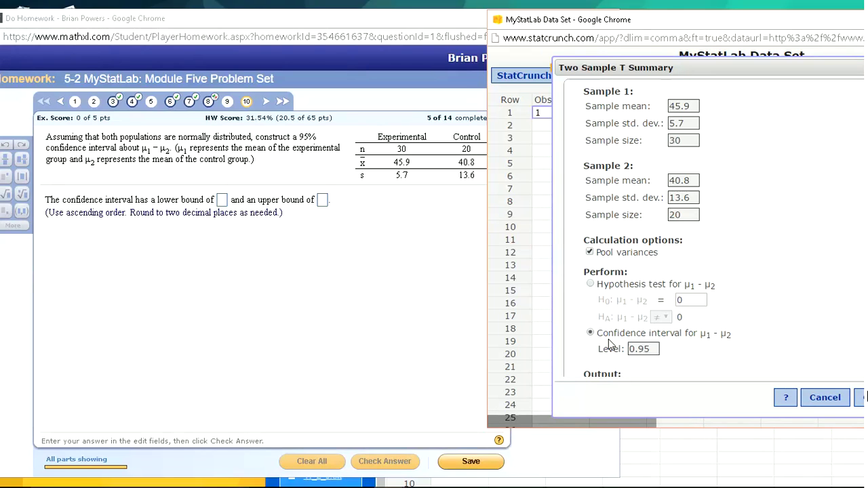
left_click_drag(713, 46, 631, 43)
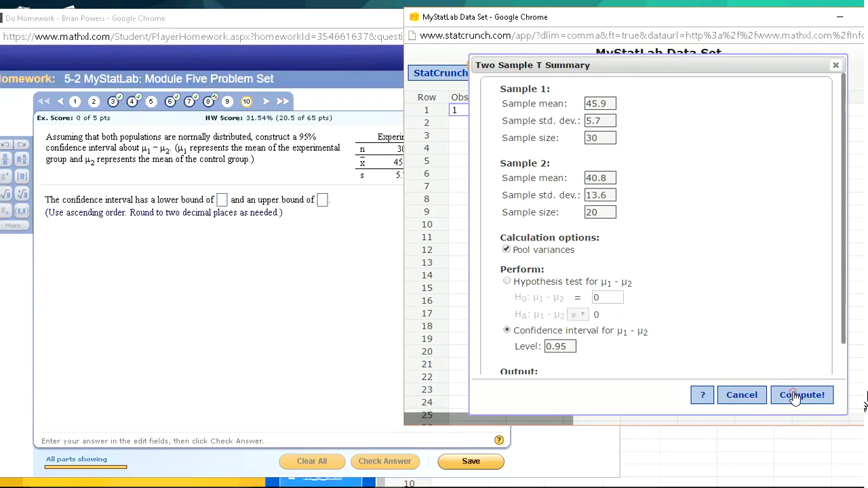
left_click(792, 396)
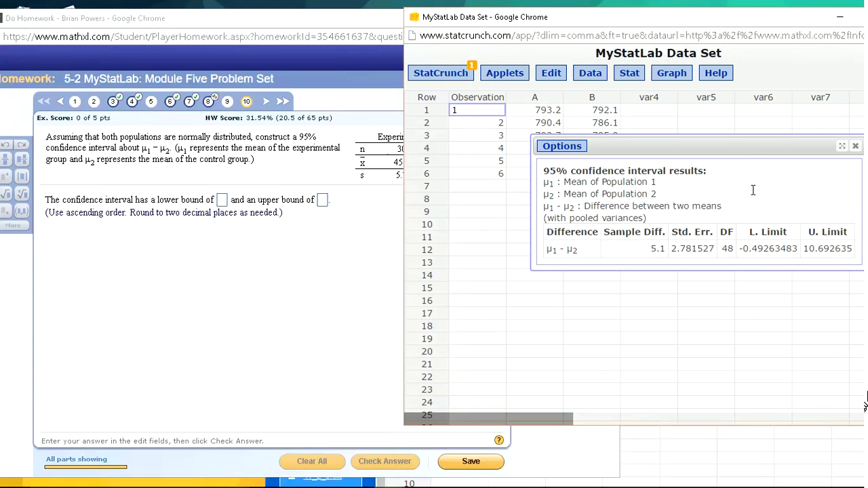
left_click(741, 146)
left_click_drag(637, 145, 628, 145)
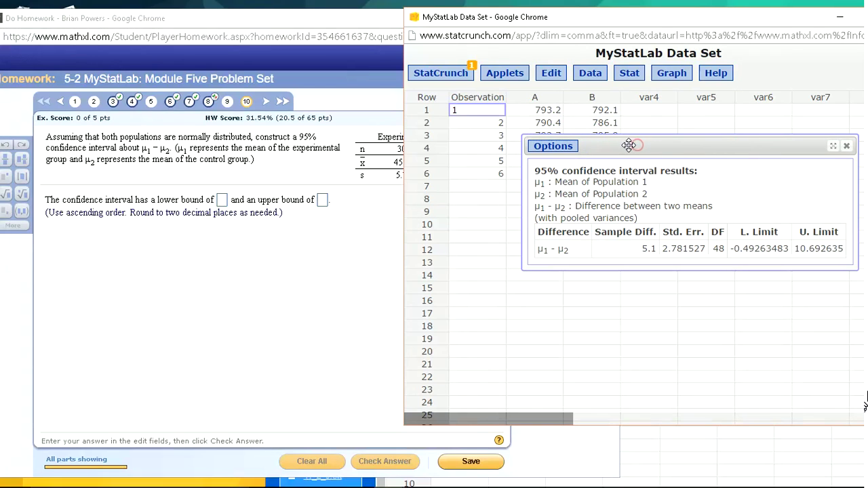
Try -.49 as the lower bound and 10.69 as the upper bound in question 10, correcting the upper bound's first digit, and check the answer
left_click(221, 202)
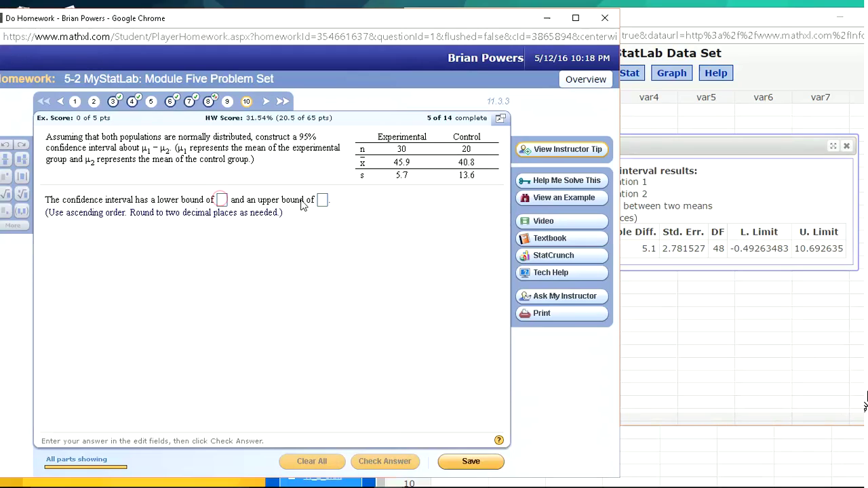
left_click(223, 202)
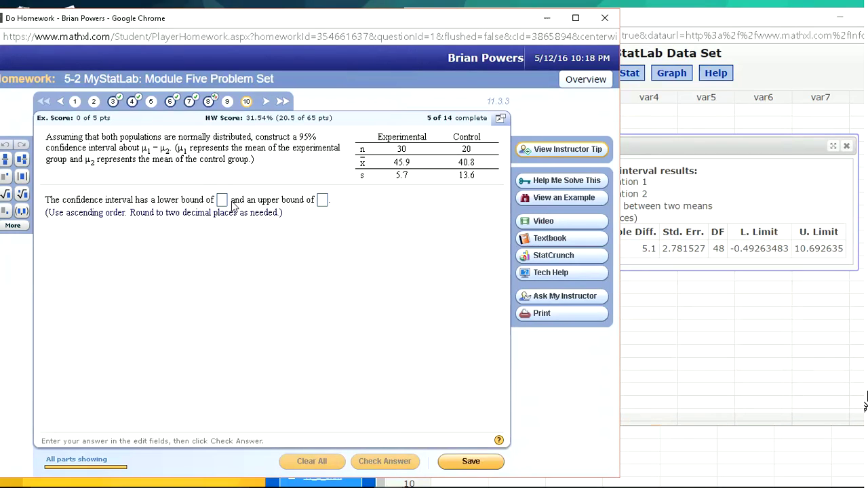
type("-.")
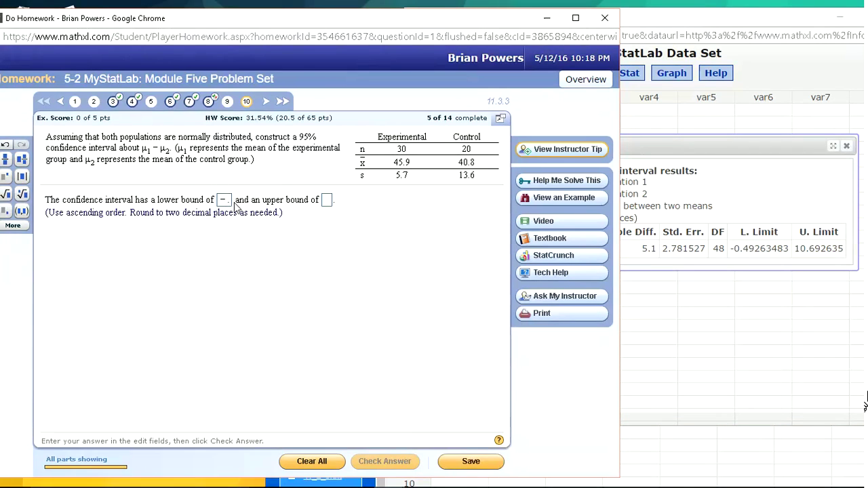
type("49")
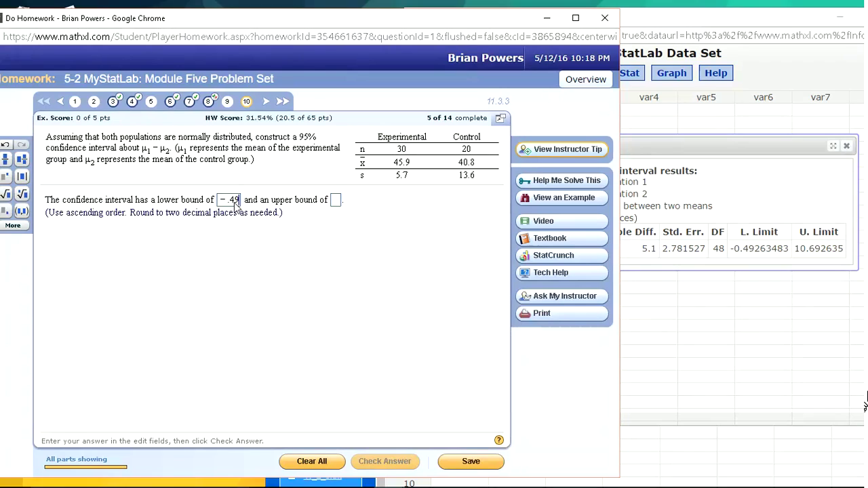
left_click(334, 201)
type("1")
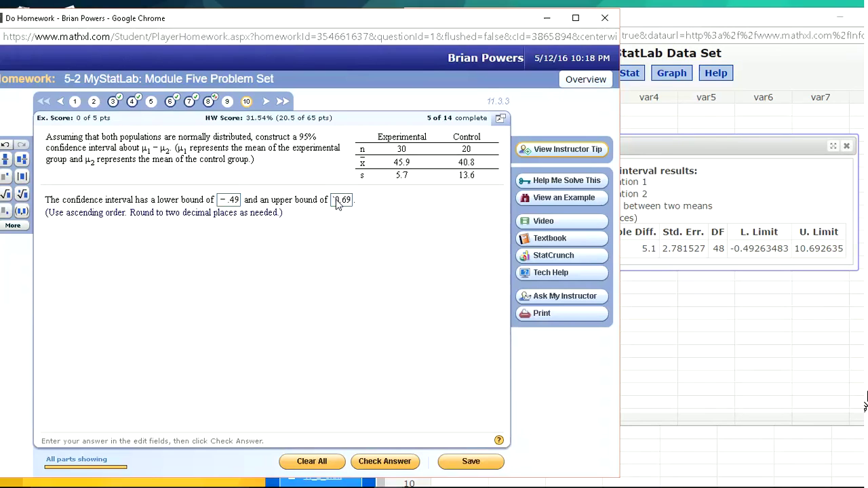
type("0.69")
key("Return")
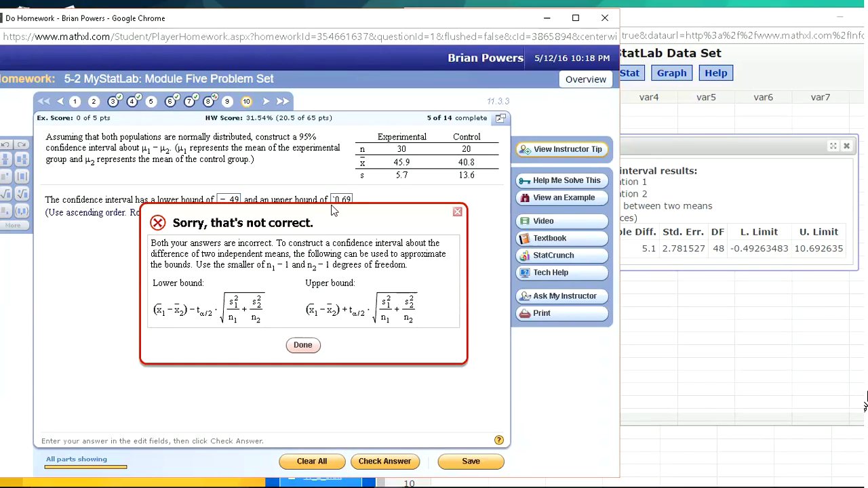
left_click(309, 347)
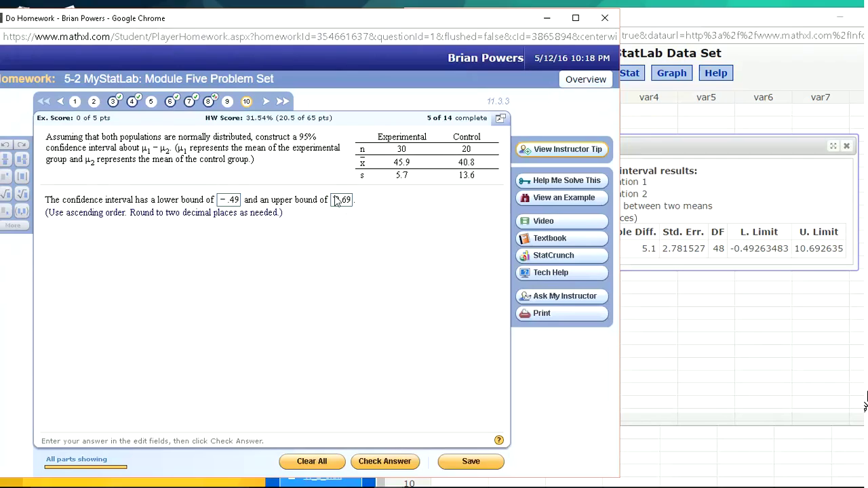
type("1")
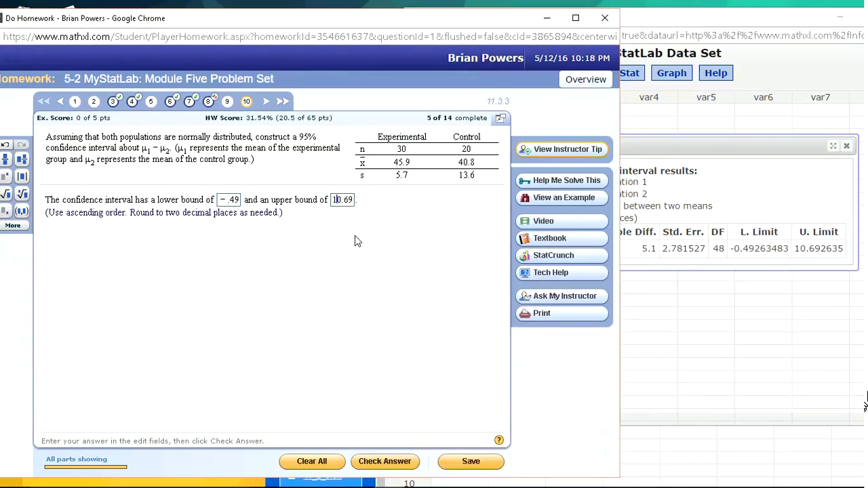
key("Return")
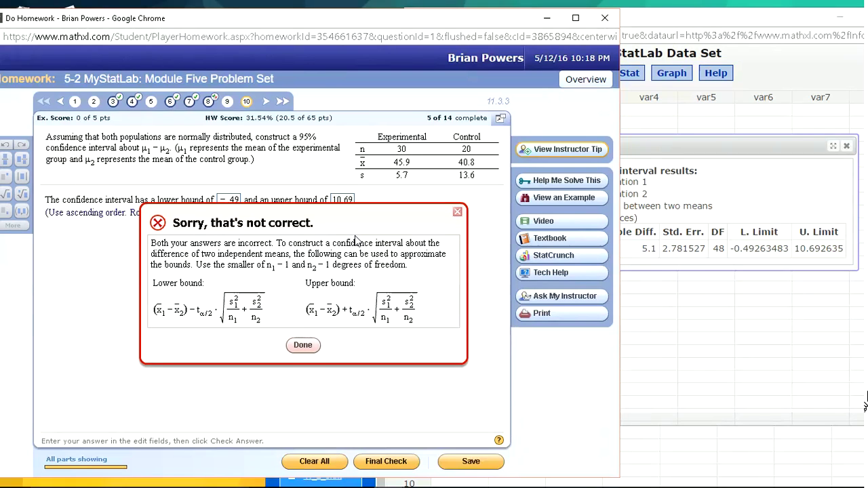
left_click(303, 345)
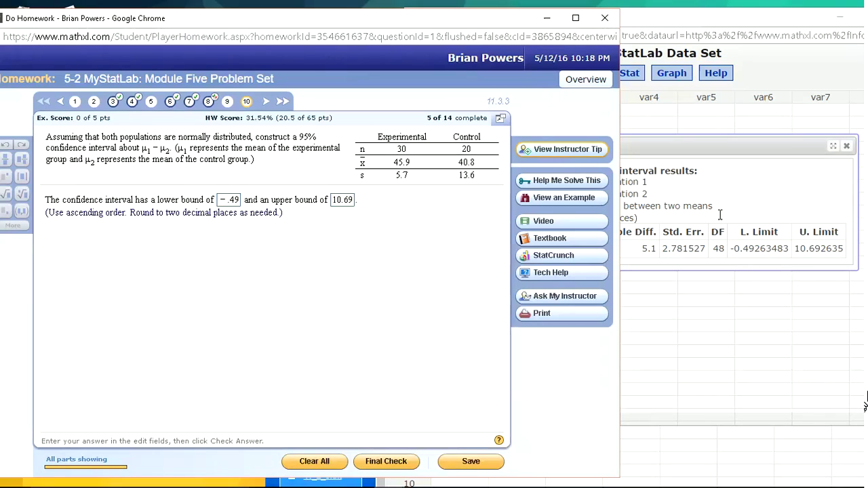
Edit the two-sample T analysis to turn off pooled variances, recompute the interval and move the results into view
left_click(659, 148)
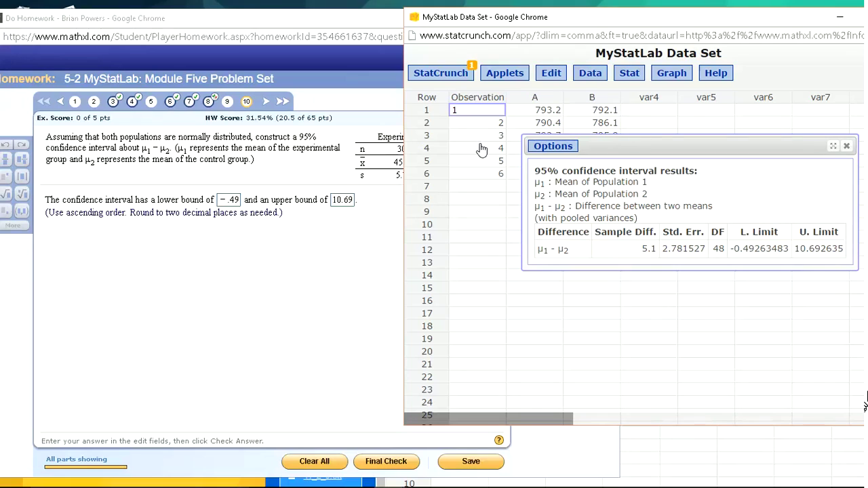
left_click(554, 147)
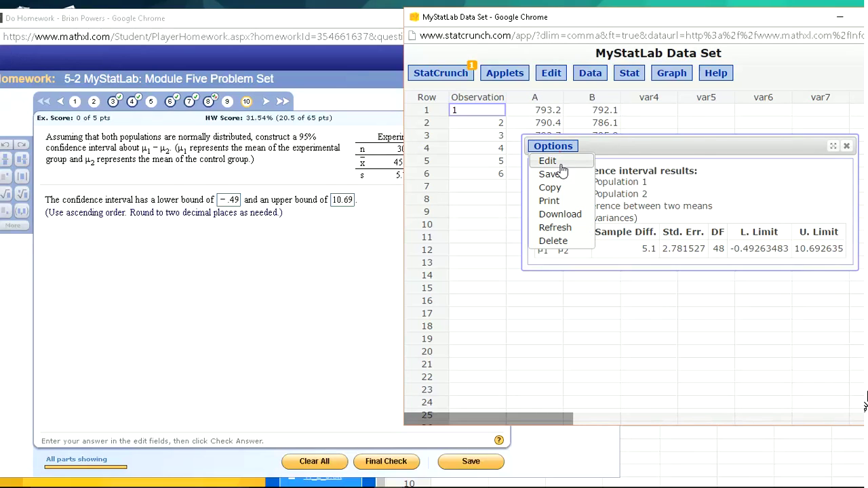
left_click(561, 166)
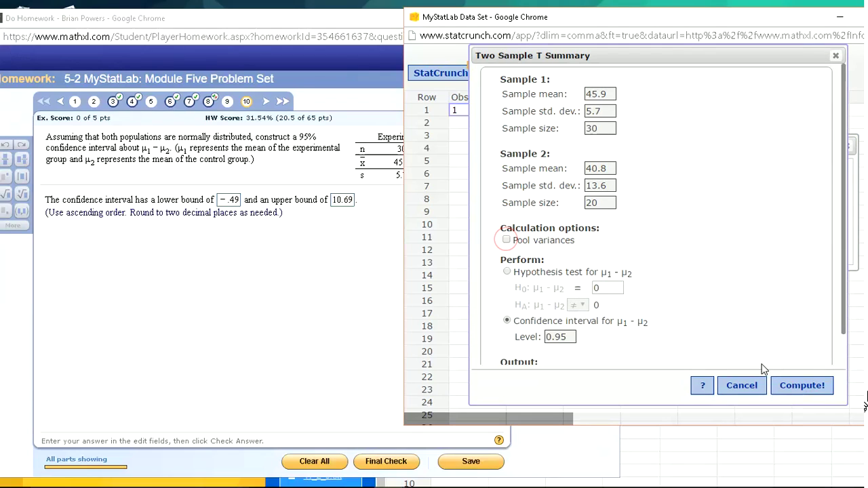
left_click(800, 385)
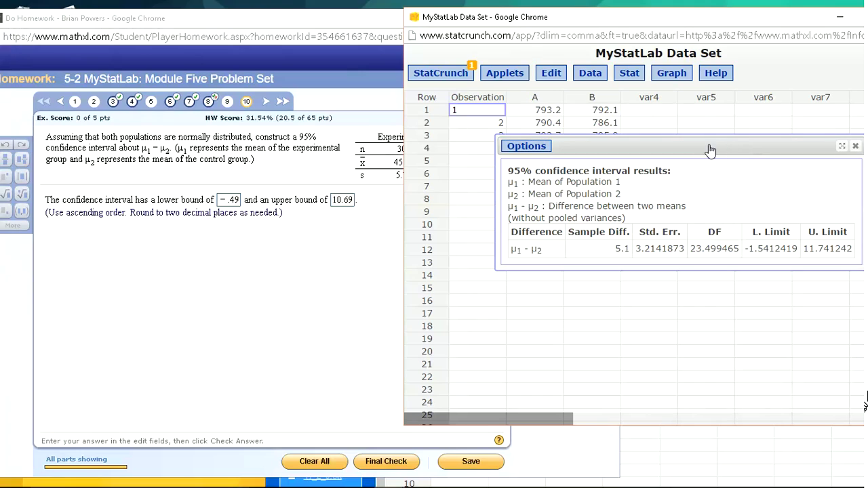
left_click_drag(694, 146, 657, 119)
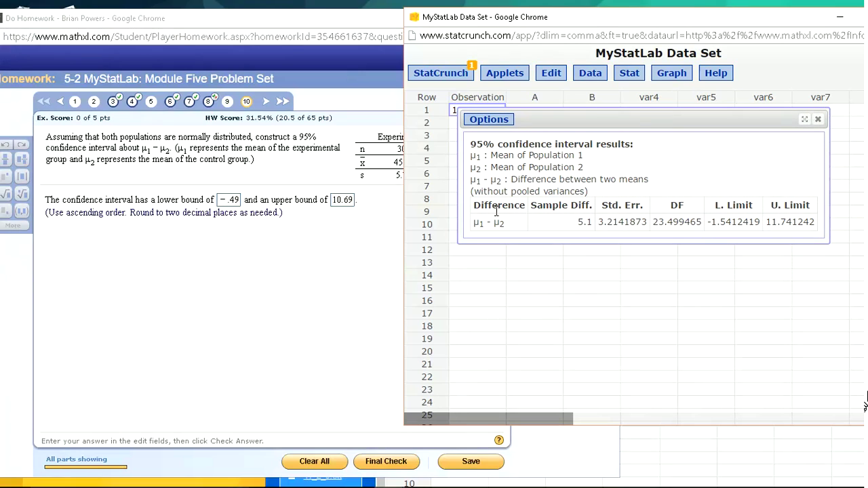
Replace the lower bound of the confidence interval in question 10 with -1.54
left_click(238, 205)
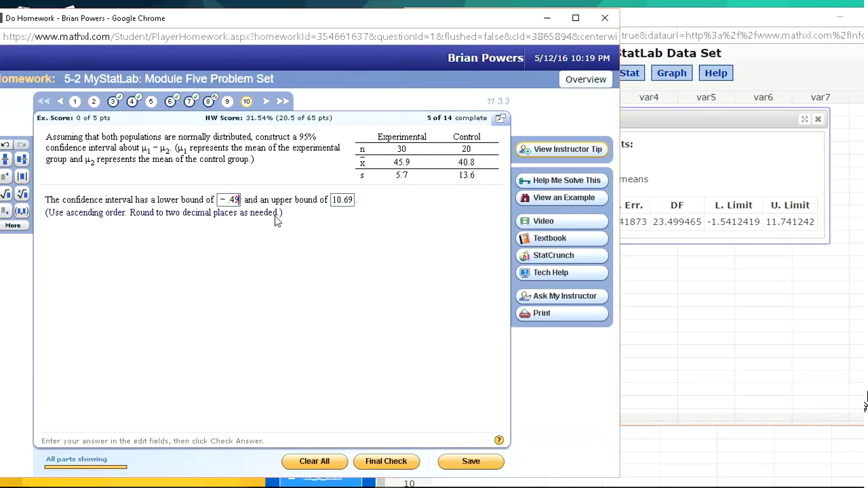
key("BackSpace")
key("BackSpace")
key("BackSpace")
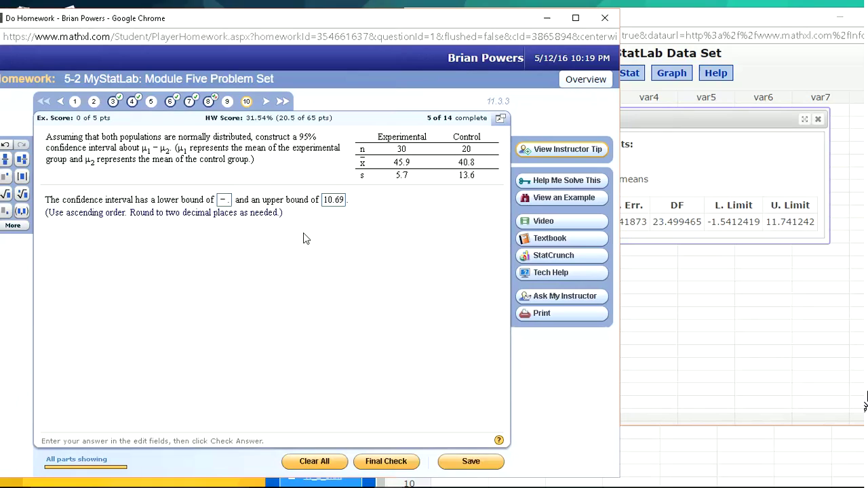
type("1.54")
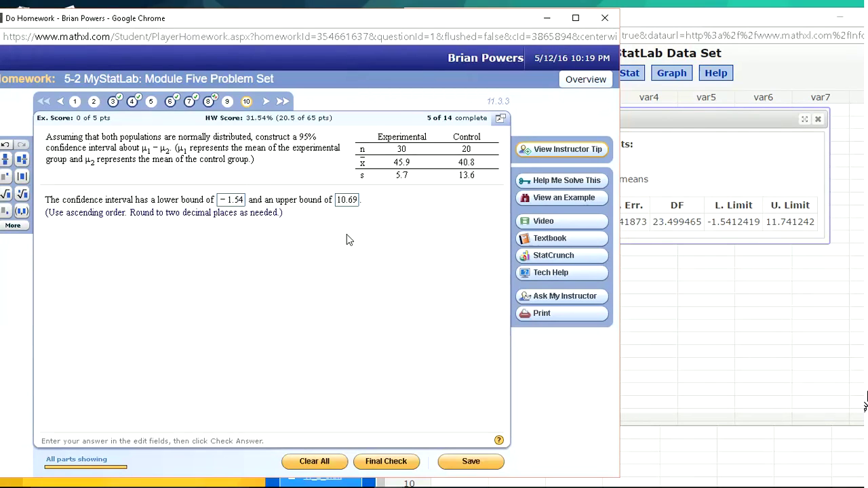
Replace the upper bound with 11.74, submit the final answer to question 10 and dismiss the feedback
left_click(352, 208)
left_click(360, 207)
left_click(362, 209)
key("BackSpace")
key("BackSpace")
type("11.74")
key("Return")
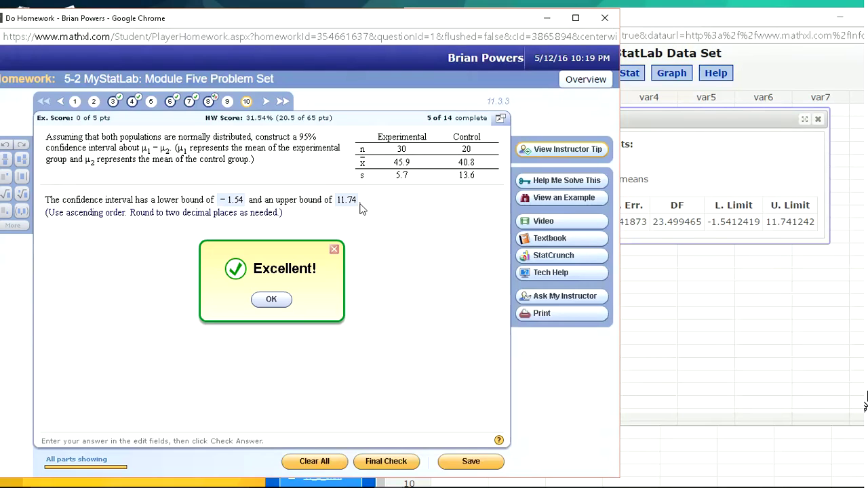
key("Return")
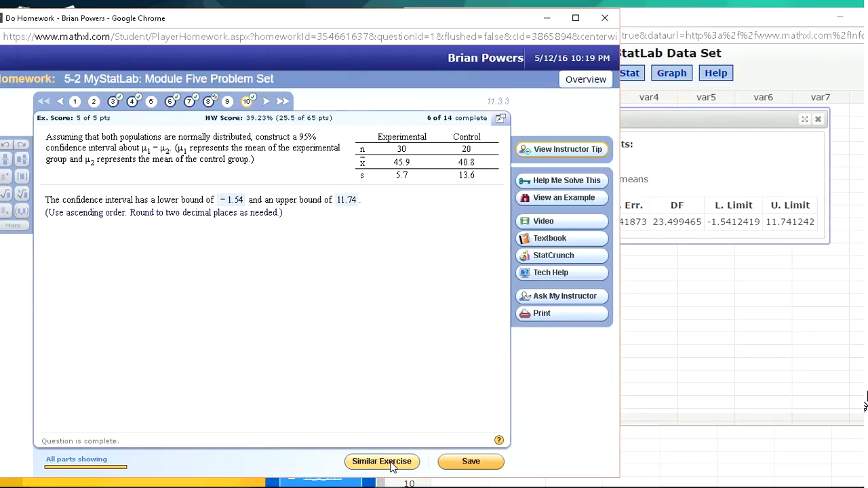
Go to question 11 and open its sample data table, moving it clear of the question text
left_click(281, 102)
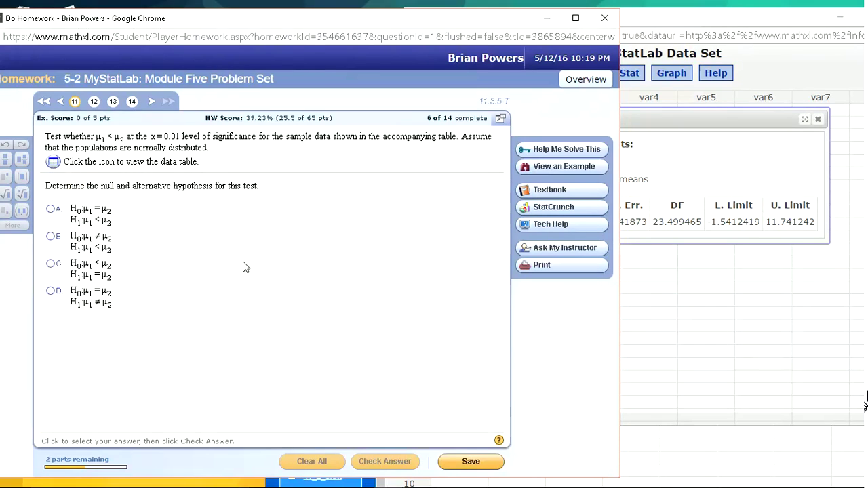
left_click(53, 164)
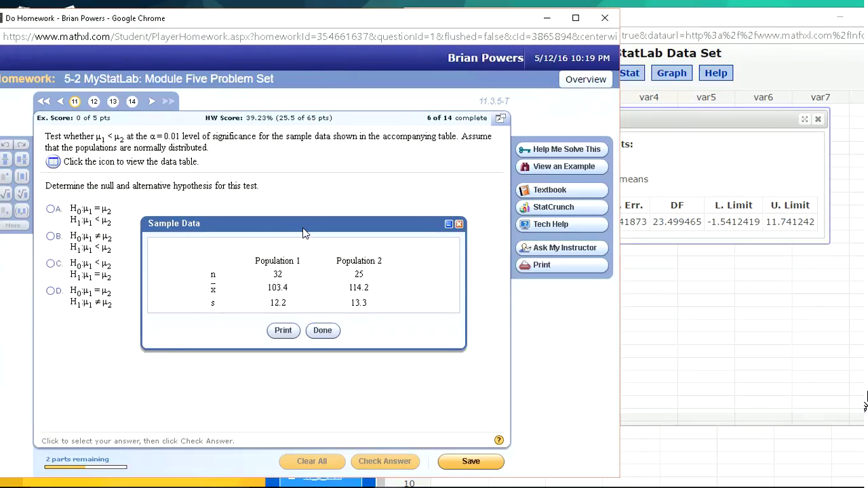
left_click_drag(303, 230, 327, 214)
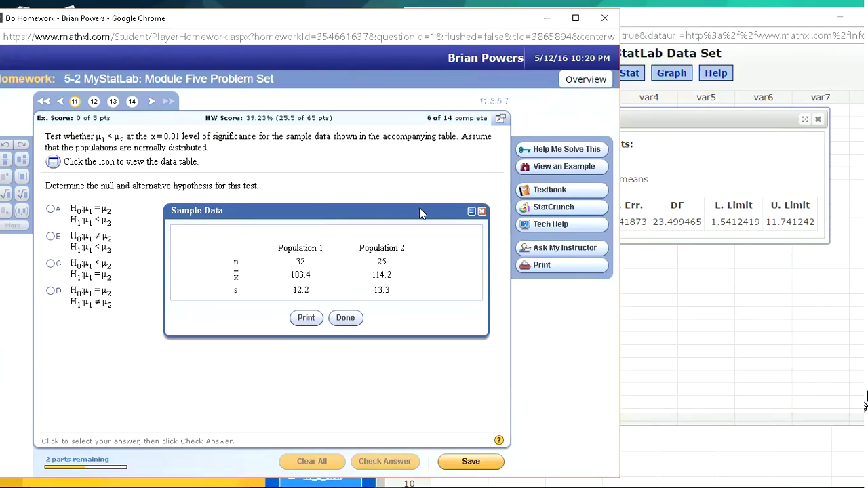
Recheck and close the sample data table, then submit choice A (H0: μ1 = μ2, H1: μ1 < μ2) for question 11's hypotheses
left_click(482, 212)
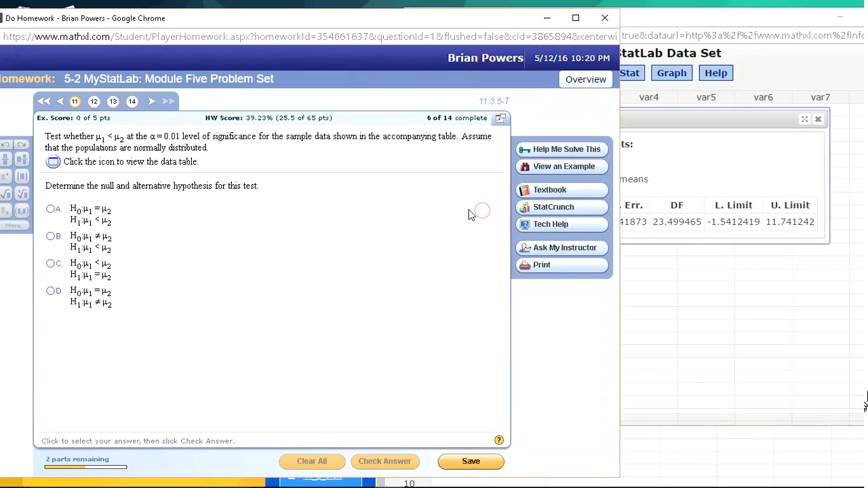
left_click(54, 163)
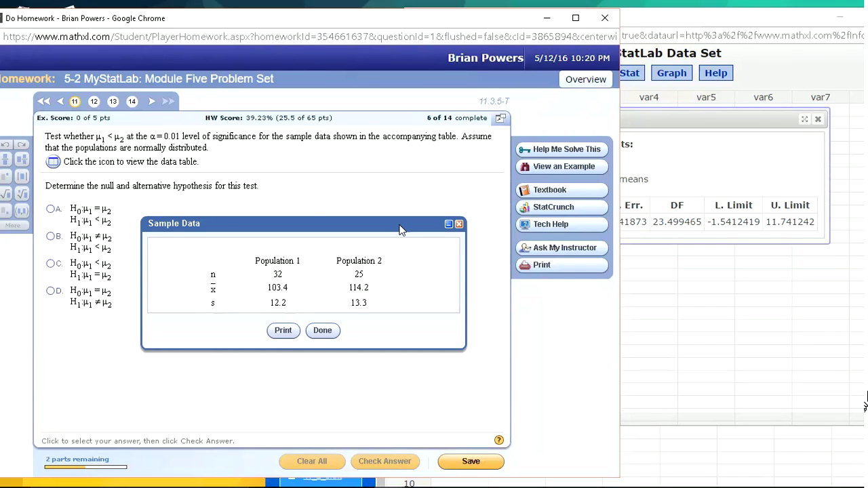
left_click_drag(400, 230, 399, 212)
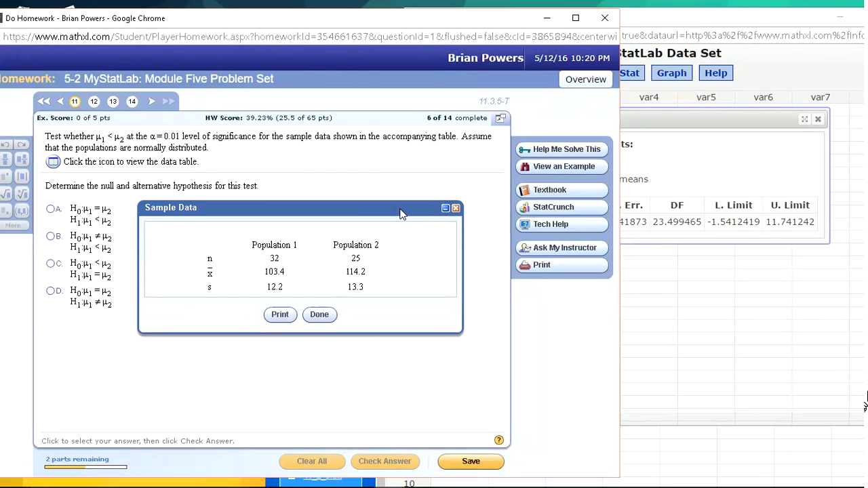
left_click(456, 209)
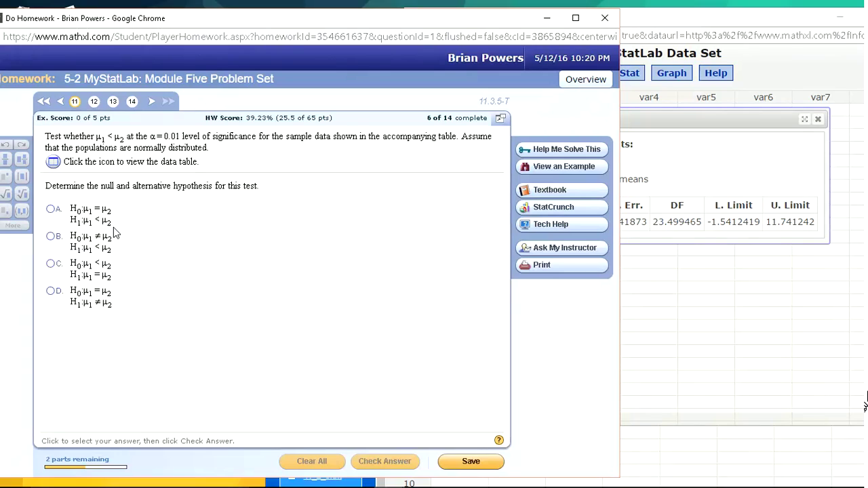
left_click(52, 211)
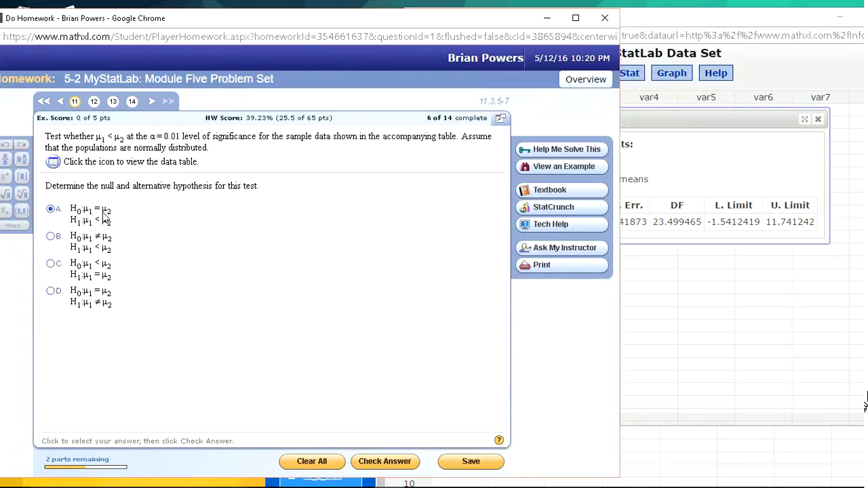
key("Return")
key("Return")
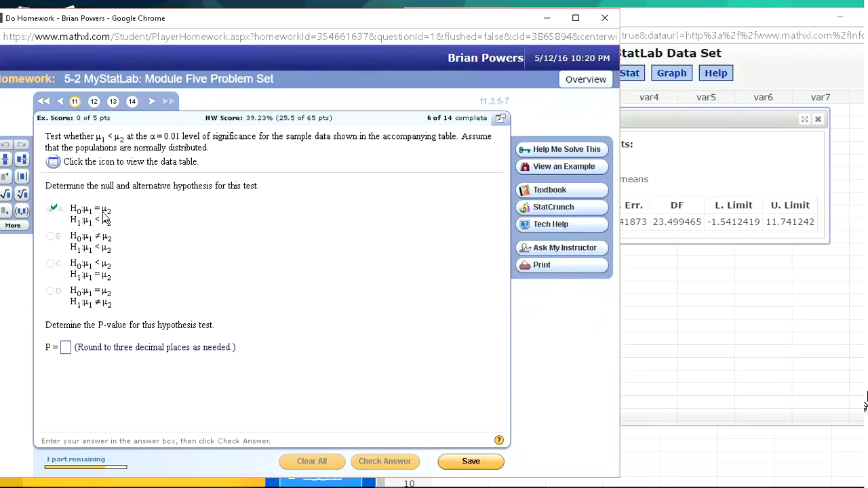
Reopen question 11's sample data table and start a two-sample T analysis with summary data in StatCrunch
left_click(53, 161)
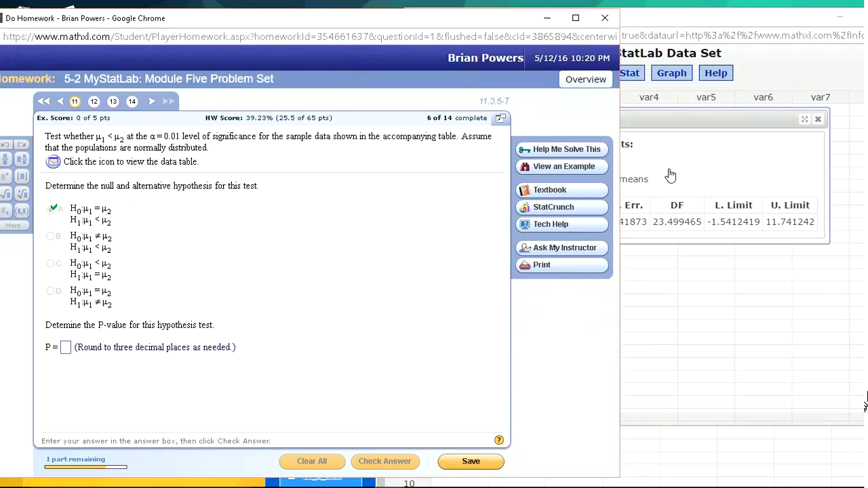
left_click(763, 123)
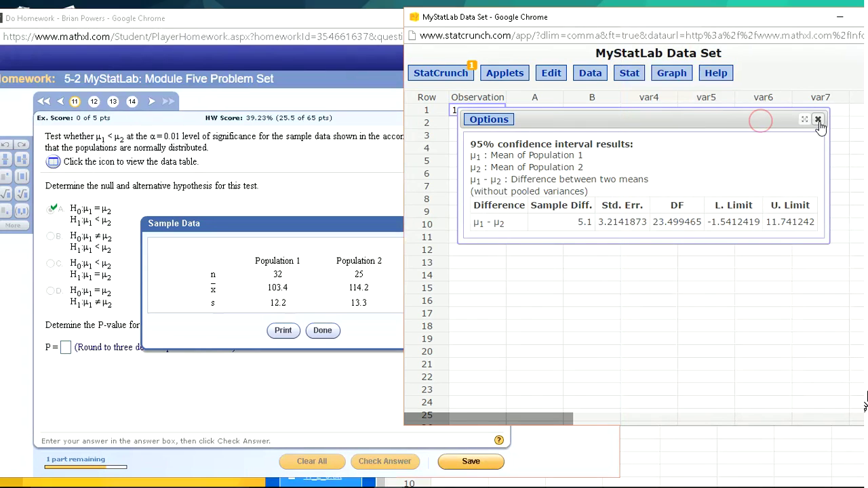
left_click(629, 73)
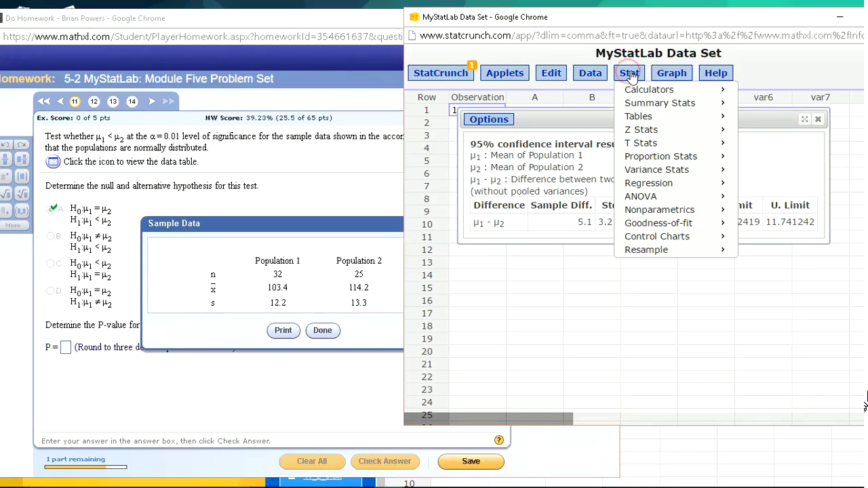
mouse_move(648, 143)
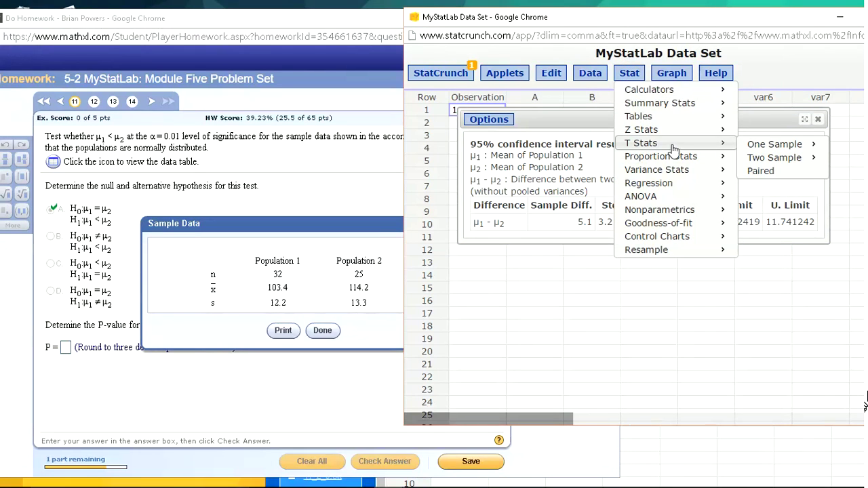
mouse_move(771, 158)
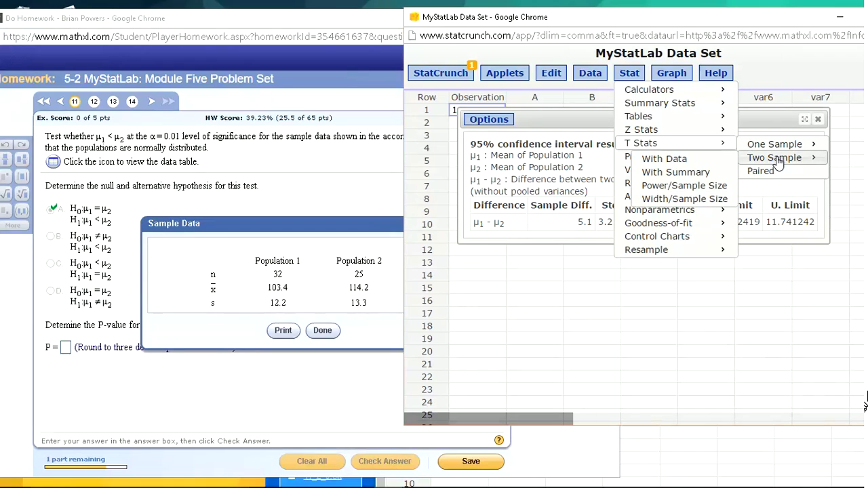
left_click(685, 175)
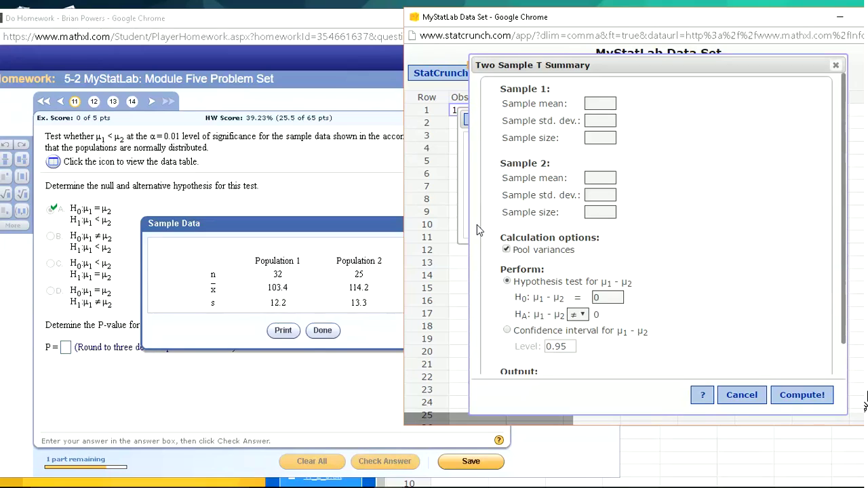
Enter mean 103.4, standard deviation 12.2 and size 32 for sample 1, and 114.2, 13.3 and 25 for sample 2
type("103")
type(".")
type("12")
type("32")
type("114.2")
type("13.3")
key("Tab")
type("25")
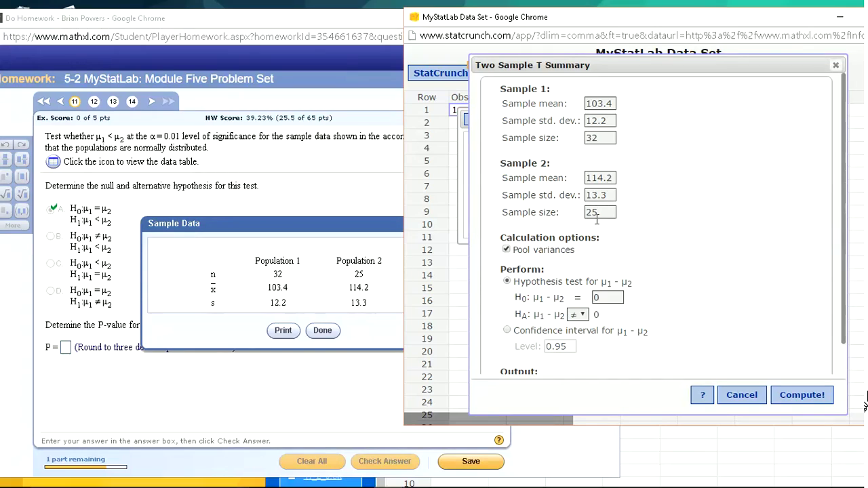
Turn off pooled variances, set the alternative hypothesis to less than 0 and compute the two-sample T test
left_click(507, 250)
left_click(579, 316)
left_click(576, 339)
left_click(800, 394)
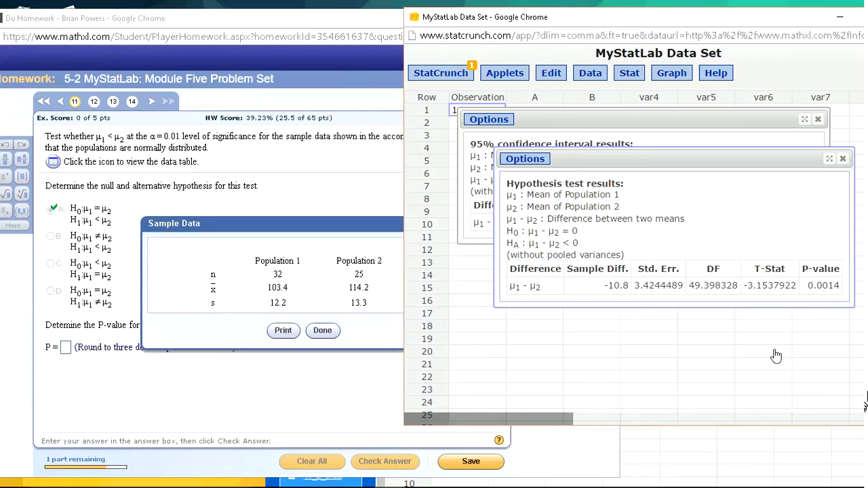
Close the sample data table, submit .001 as question 11's P-value and dismiss the feedback
left_click(194, 389)
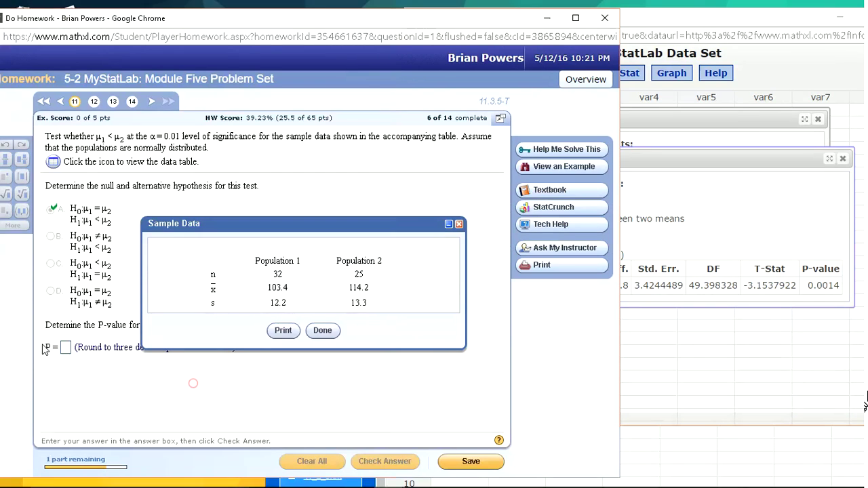
left_click(325, 330)
left_click(325, 331)
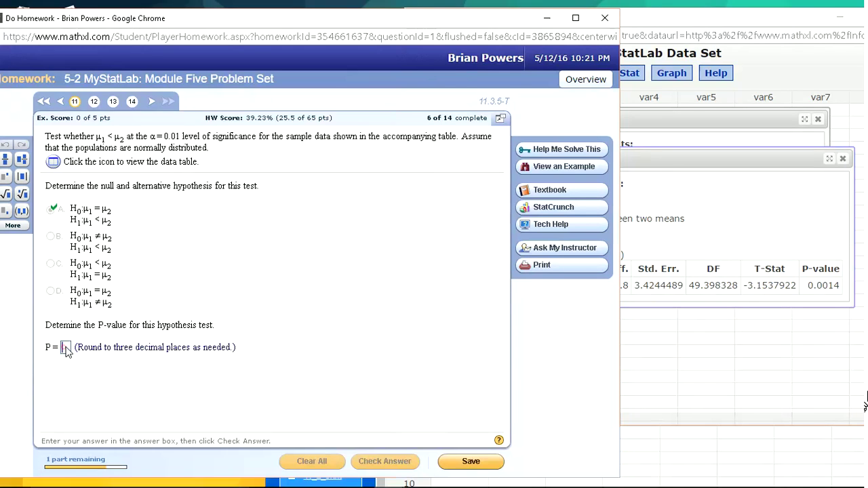
left_click(749, 293)
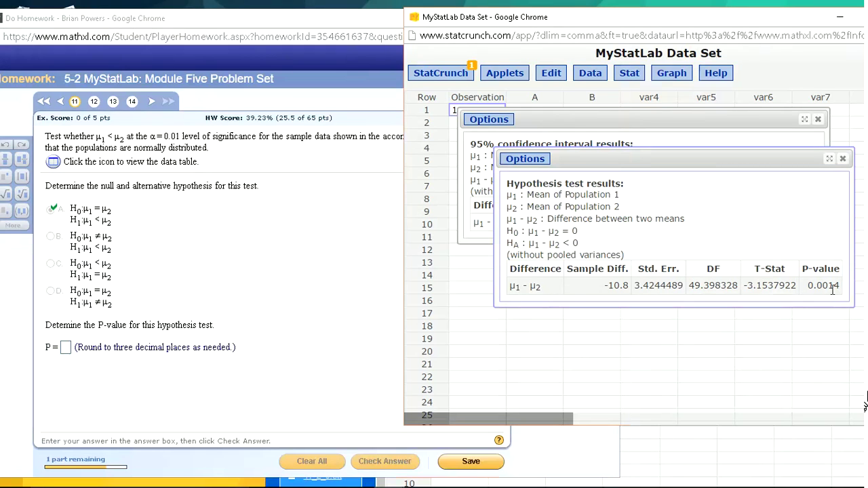
left_click(61, 345)
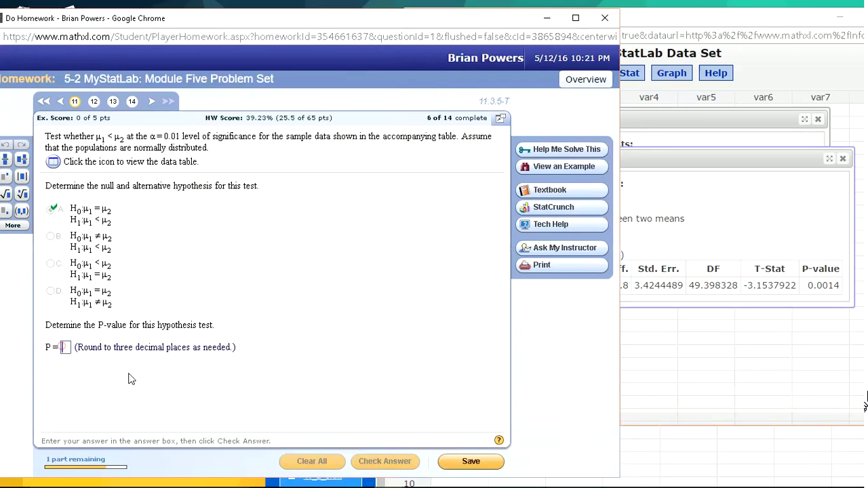
type(".00")
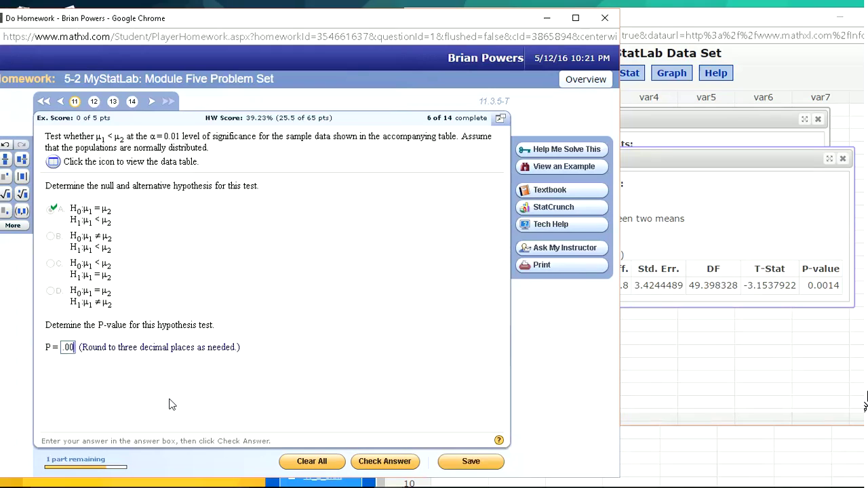
type("1")
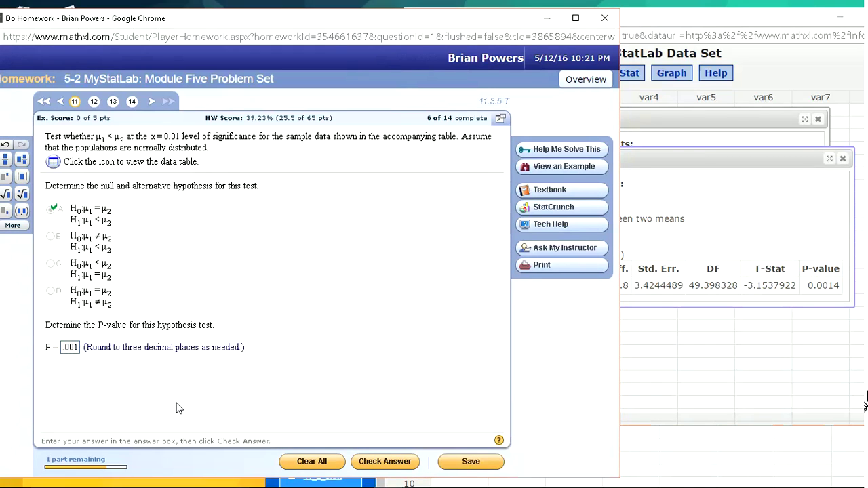
key("Return")
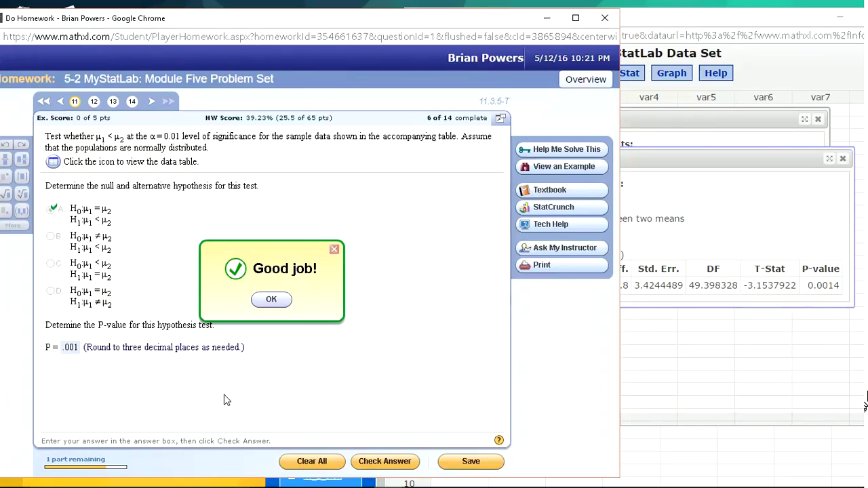
left_click(272, 299)
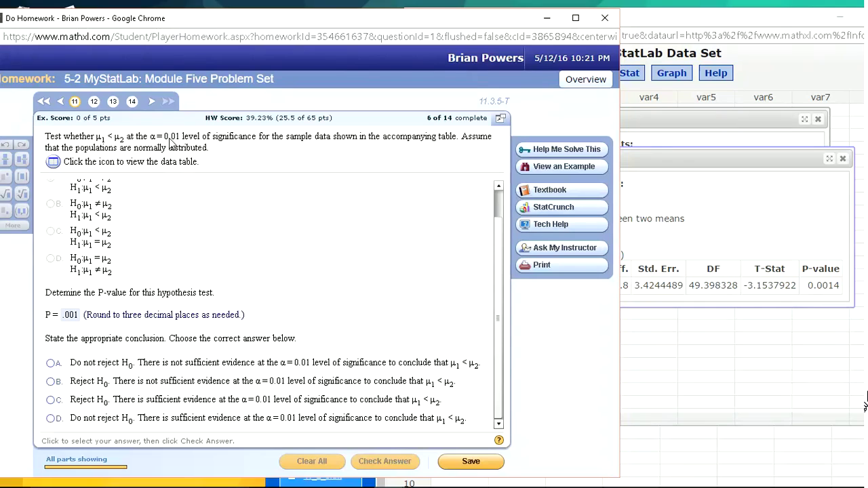
Submit conclusion C for question 11, rejecting H0 with sufficient evidence that μ1 < μ2, and dismiss the feedback
left_click(51, 401)
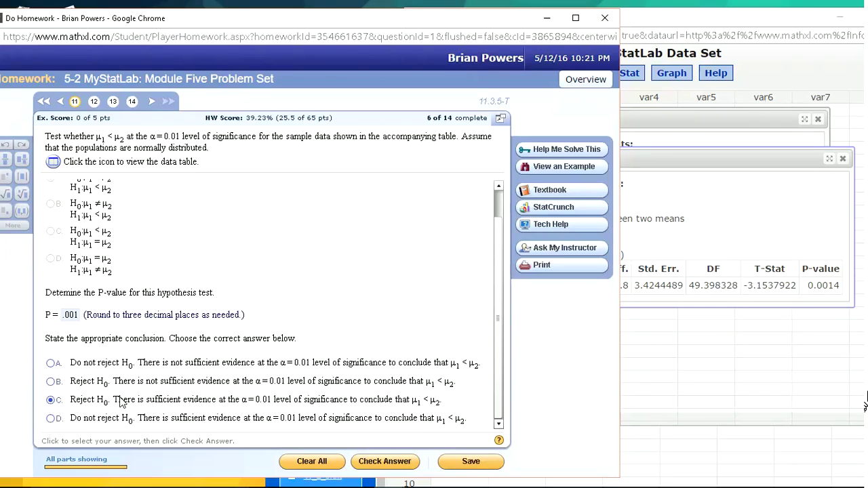
key("Return")
key("Return")
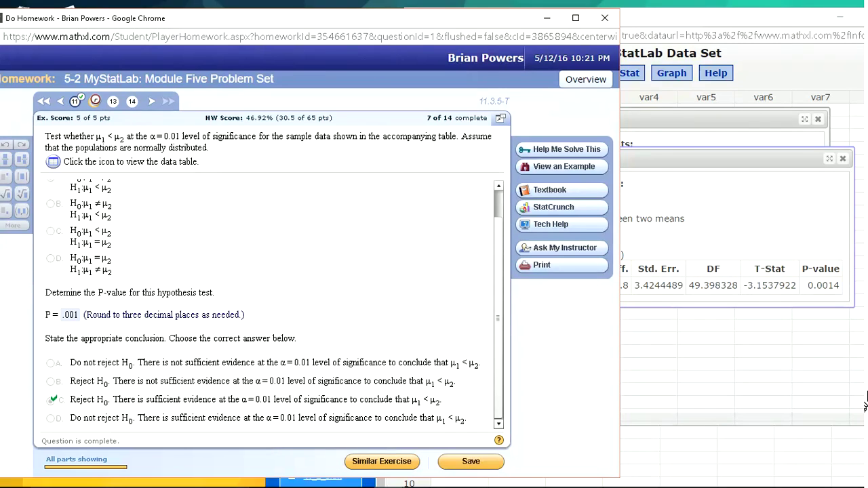
Go to question 12 and open its Sample of Runs data table, moving it clear of the question text
left_click(95, 101)
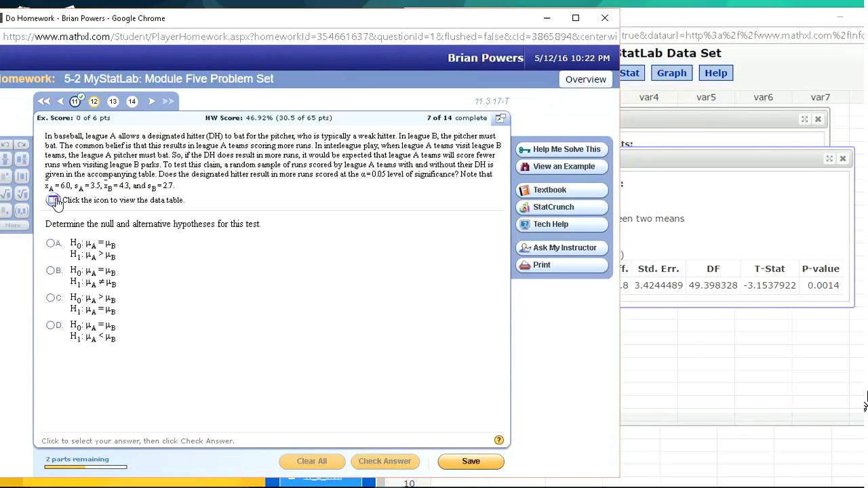
left_click(53, 201)
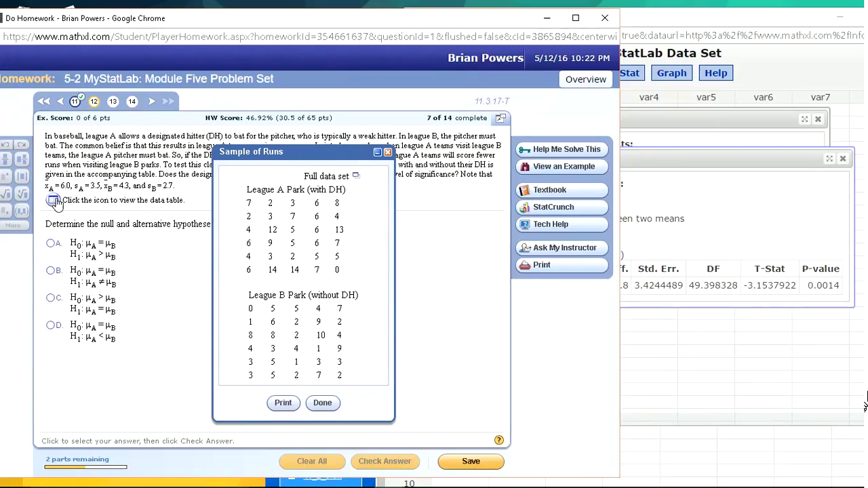
left_click_drag(286, 152, 316, 194)
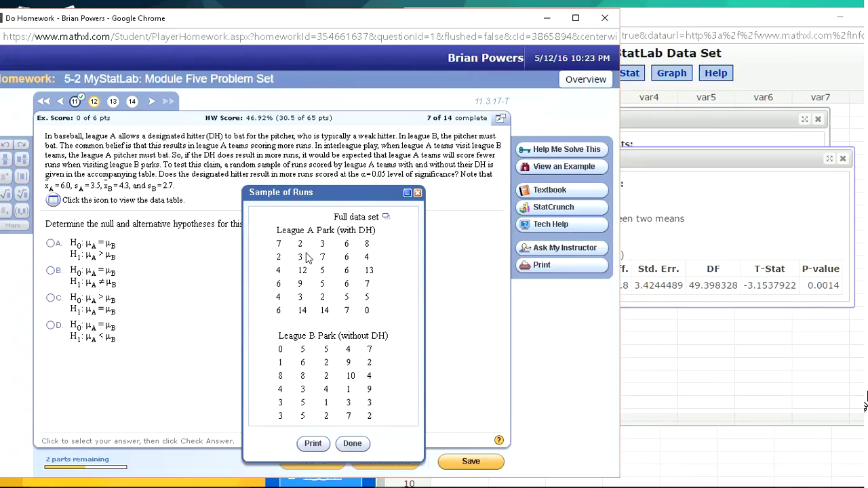
Open the full Sample of Runs data set in StatCrunch and place its window beside the question and answer choices
left_click(385, 218)
left_click(386, 218)
left_click(408, 224)
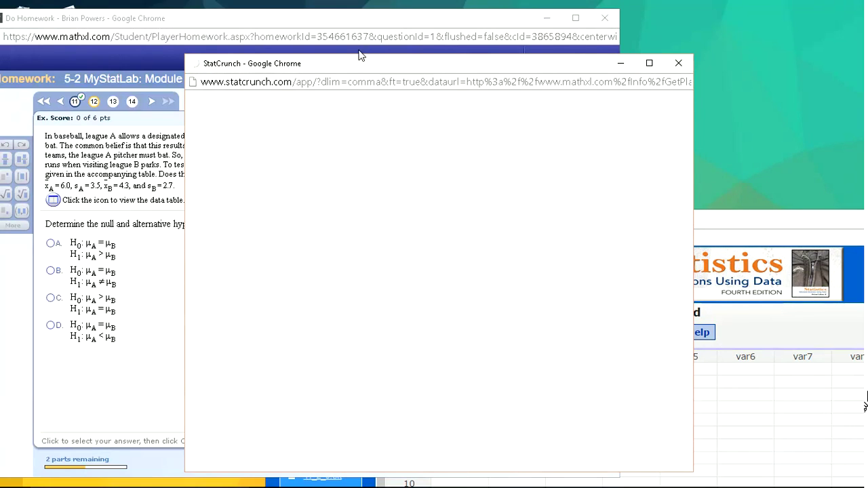
left_click_drag(355, 63, 403, 38)
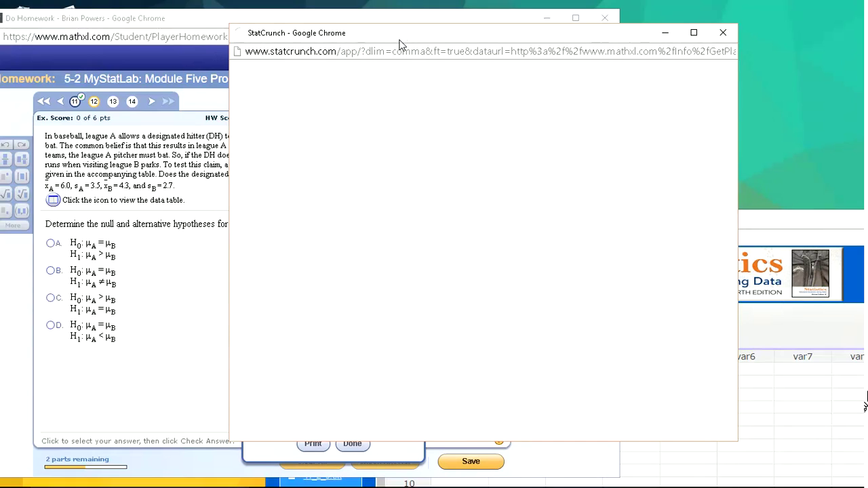
left_click_drag(399, 43, 462, 58)
left_click(276, 23)
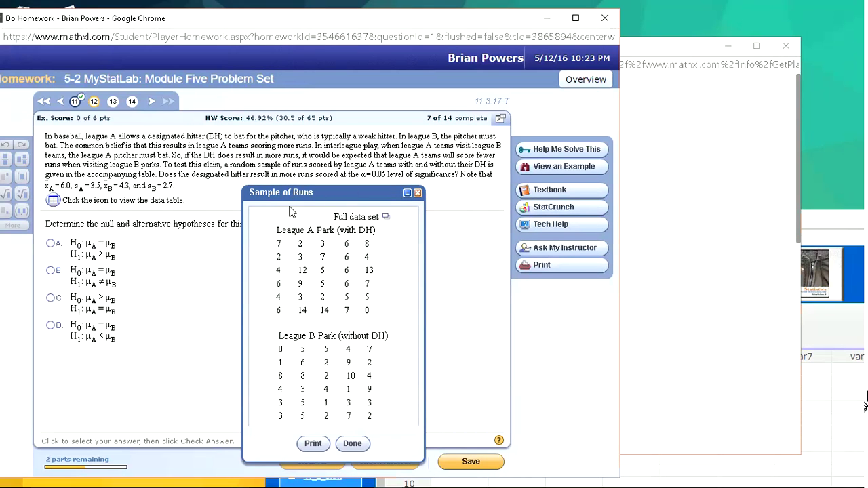
left_click(645, 45)
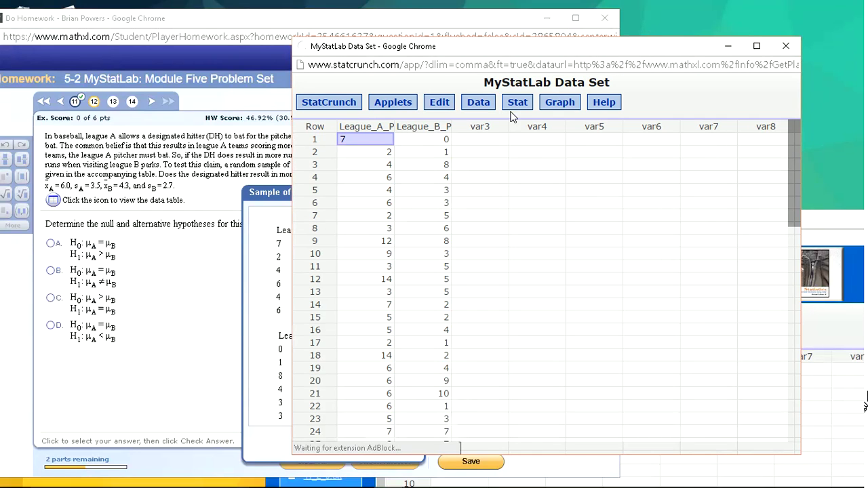
left_click_drag(502, 48, 548, 50)
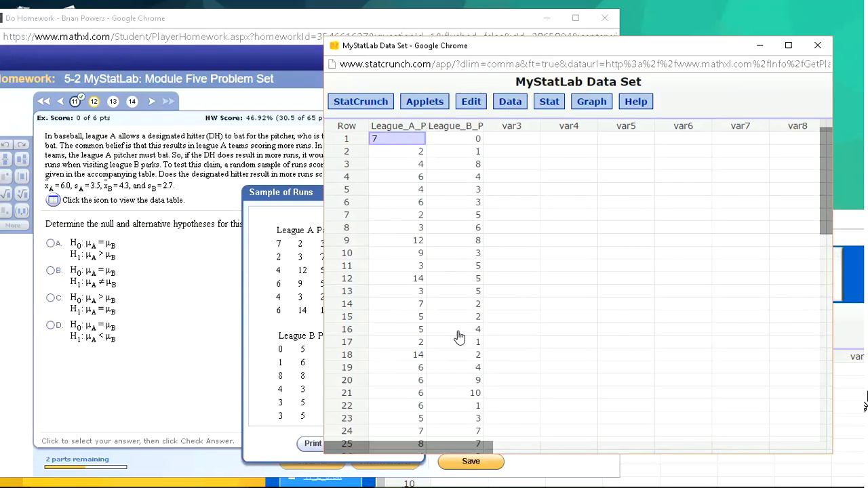
scroll(471, 324, "down", 3)
scroll(470, 324, "down", 1)
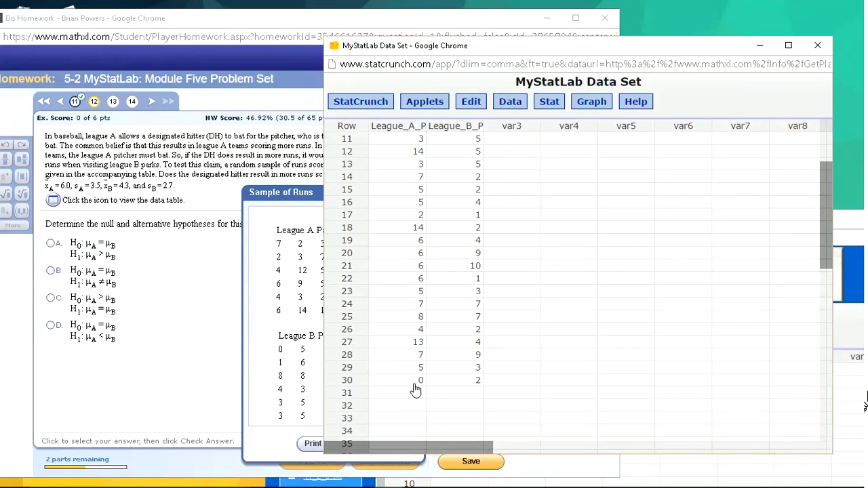
scroll(457, 354, "up", 2)
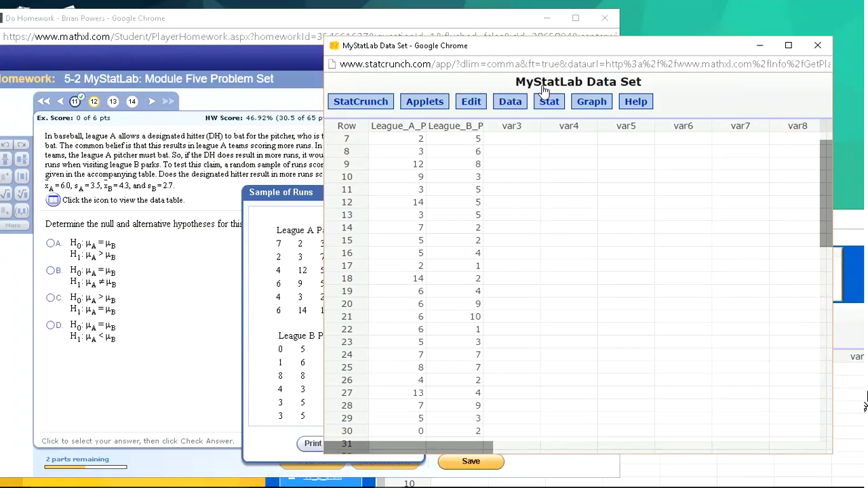
scroll(467, 204, "up", 1)
scroll(468, 203, "up", 1)
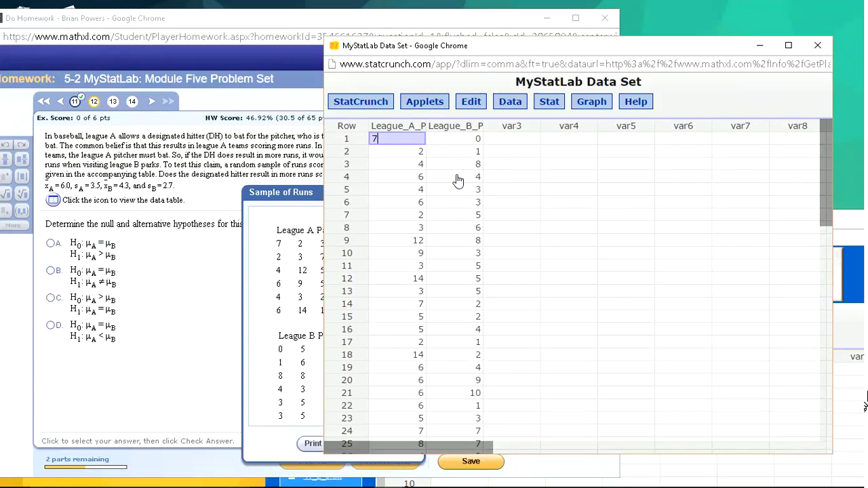
Set up a two-sample T test with data comparing League_A_Park_(with_DH) to League_B_Park_(without_DH), with pooled variances off
left_click(511, 107)
left_click(510, 103)
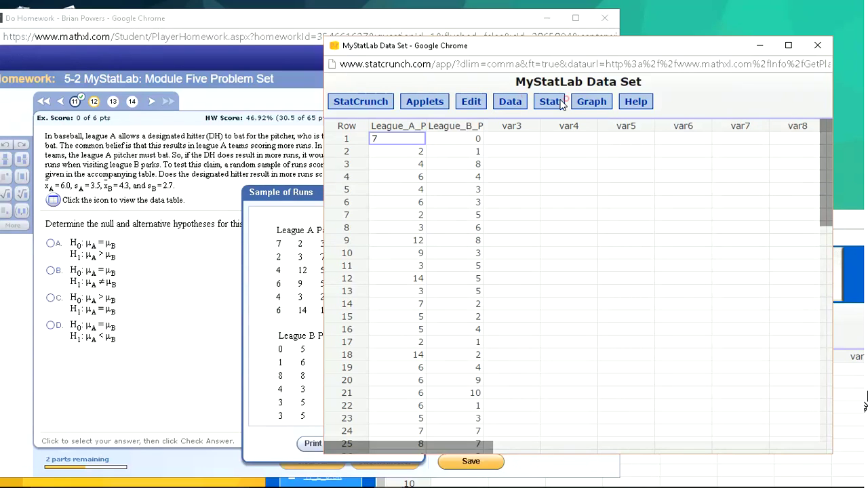
left_click(549, 101)
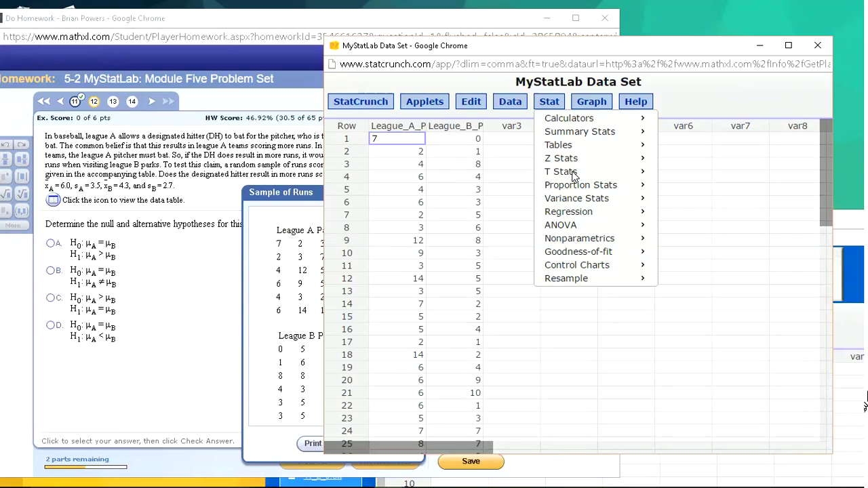
mouse_move(596, 175)
mouse_move(673, 190)
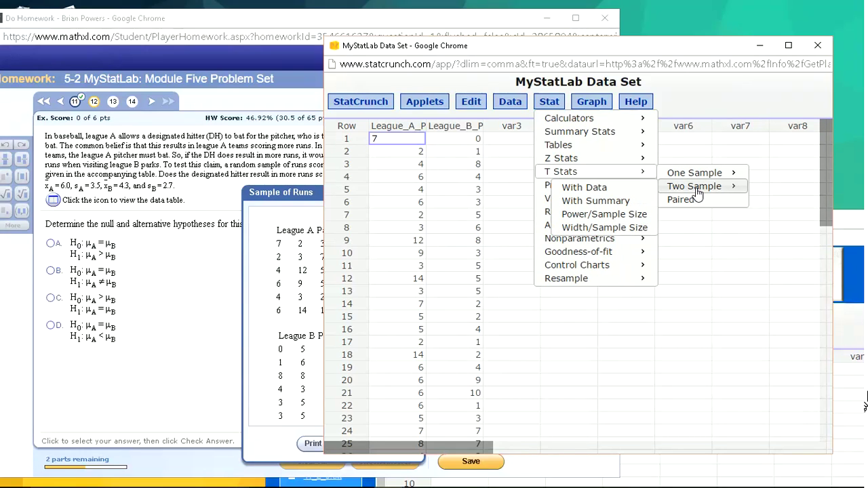
left_click(610, 192)
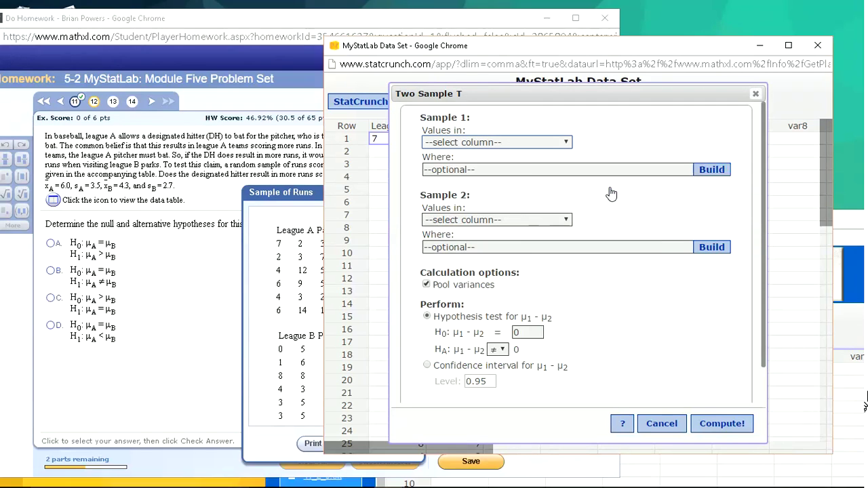
left_click(450, 142)
left_click(459, 167)
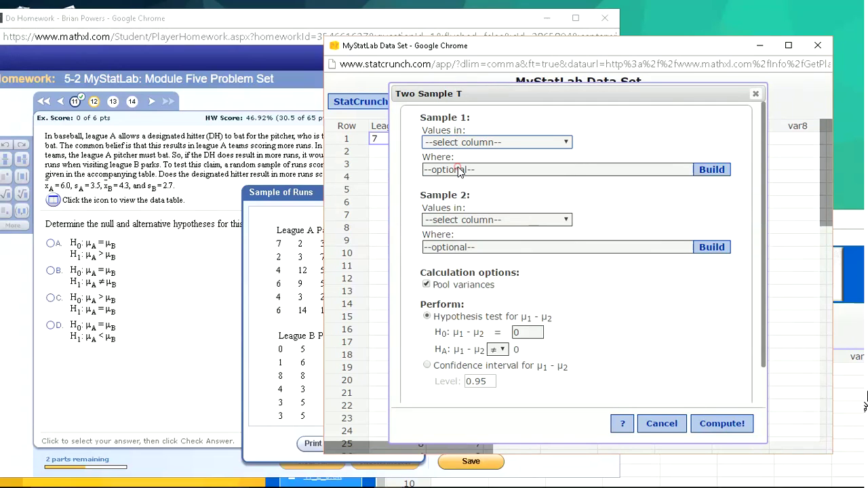
left_click(459, 219)
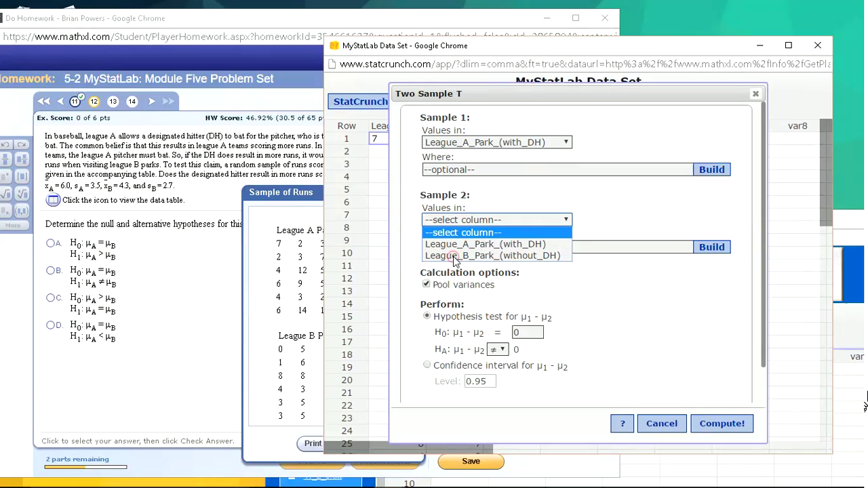
left_click(460, 257)
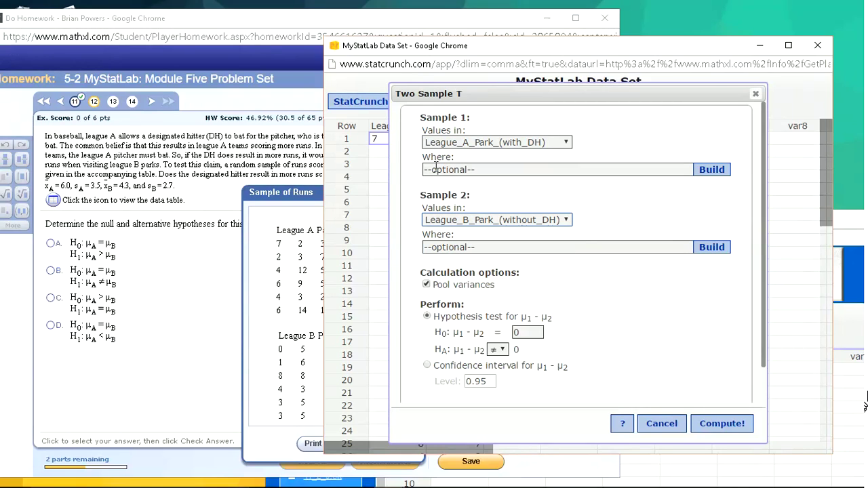
left_click(427, 285)
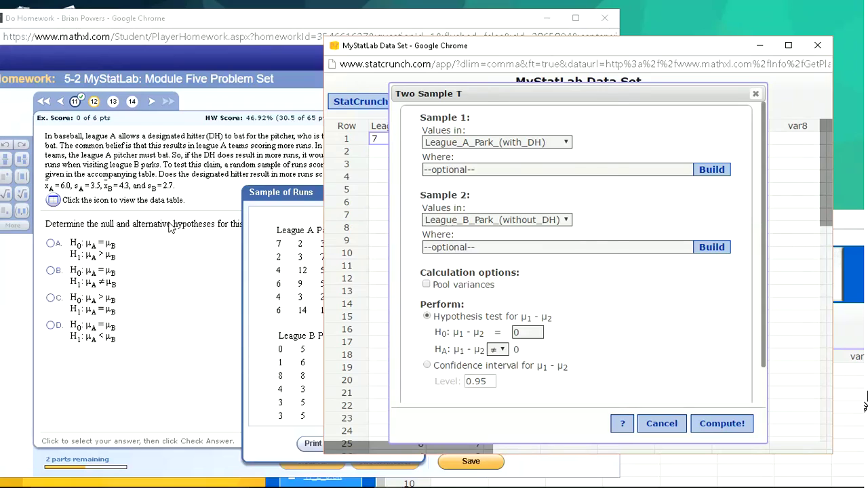
Close the Sample of Runs data table and try hypotheses D, H0: μA = μB and H1: μA < μB, for question 12
left_click(170, 227)
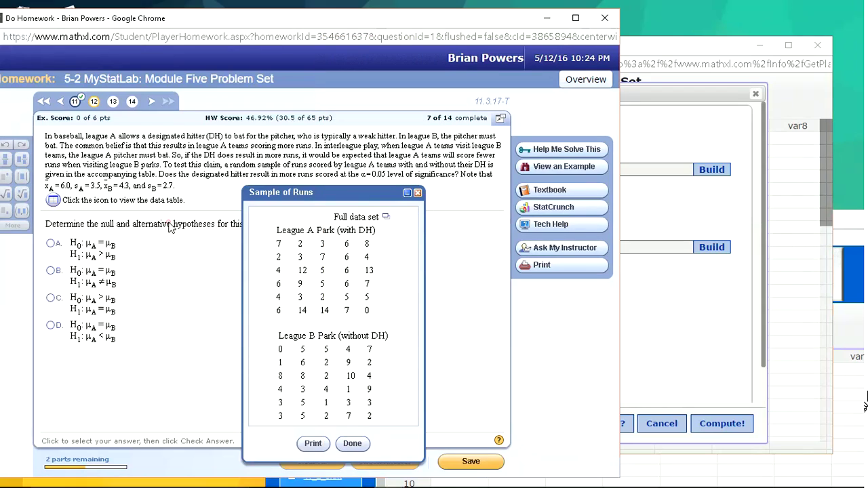
left_click(418, 194)
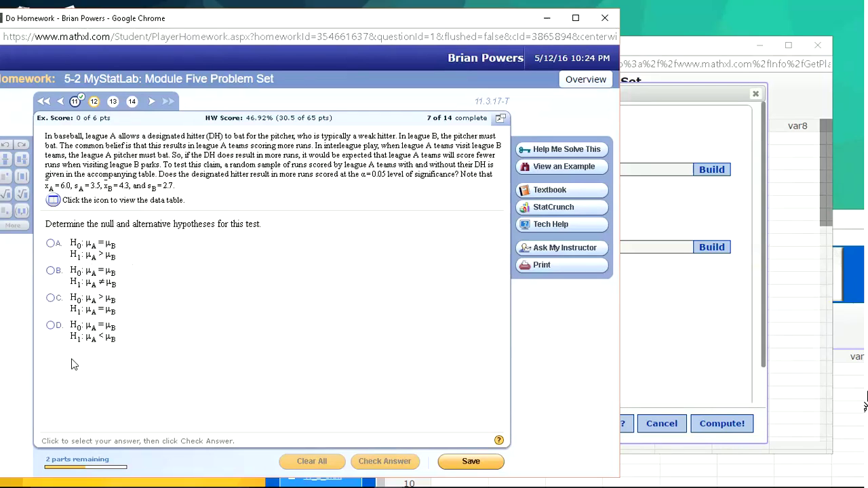
left_click(50, 327)
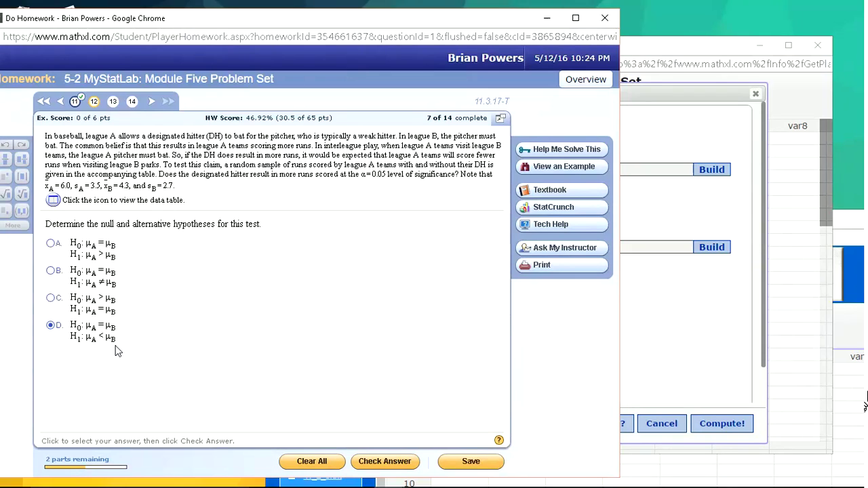
key("Return")
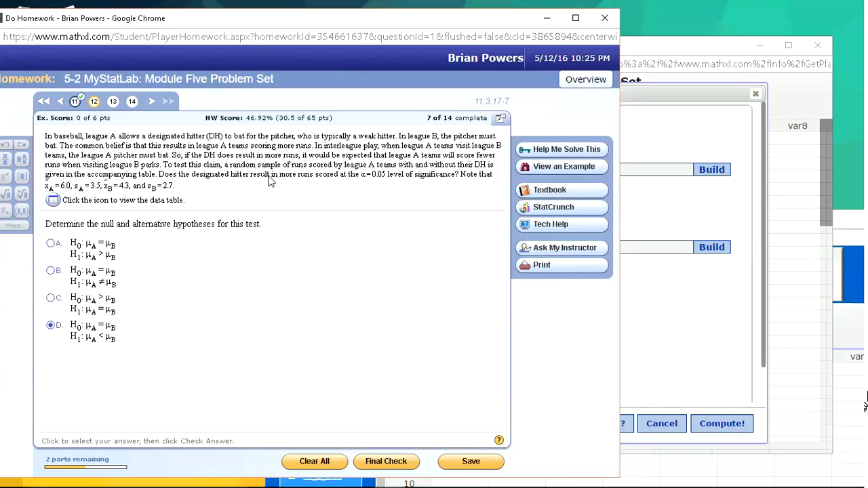
Submit hypotheses A for question 12, H0: μA = μB and H1: μA > μB, and continue to the P-value part
left_click(51, 245)
key("Return")
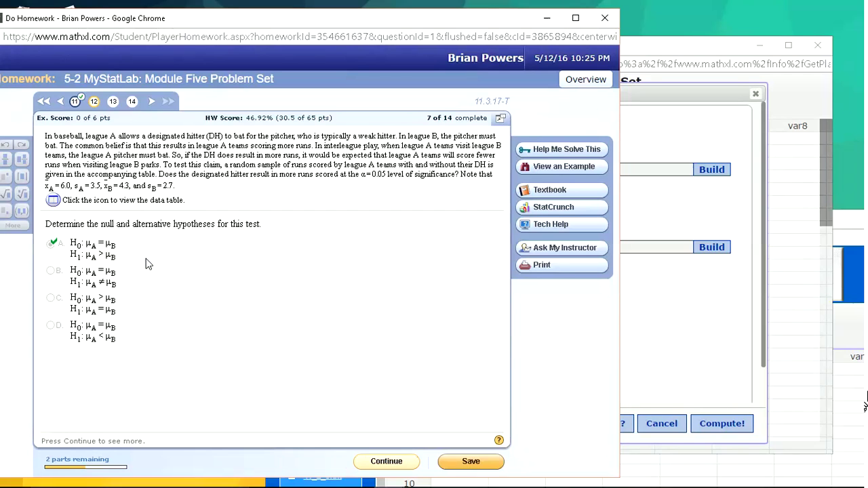
key("Return")
Set the two-sample T test's alternative hypothesis to μ1 - μ2 > 0 and compute the test
left_click(671, 147)
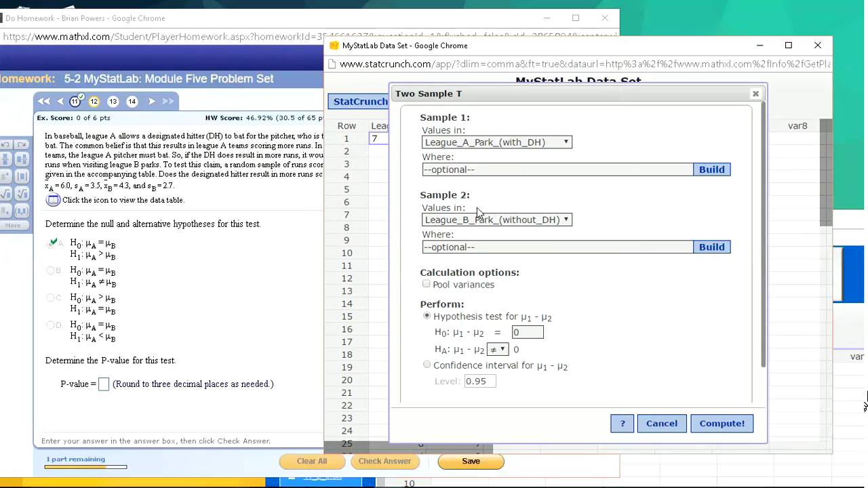
left_click(504, 352)
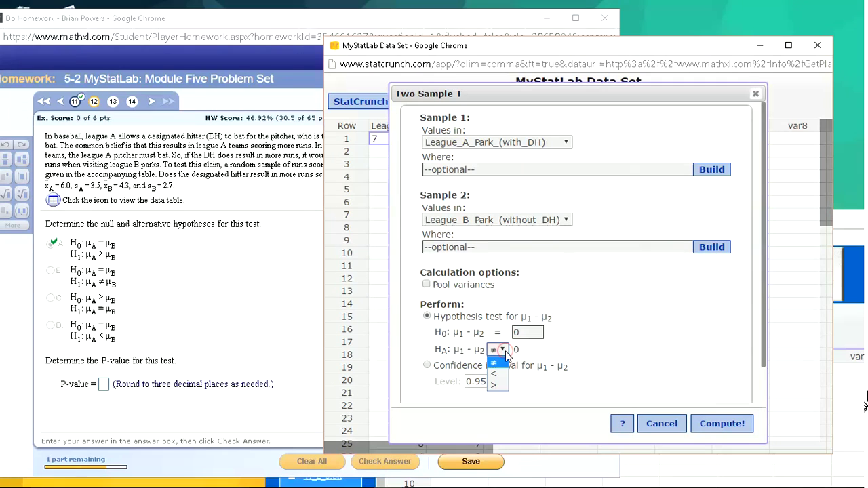
left_click(495, 386)
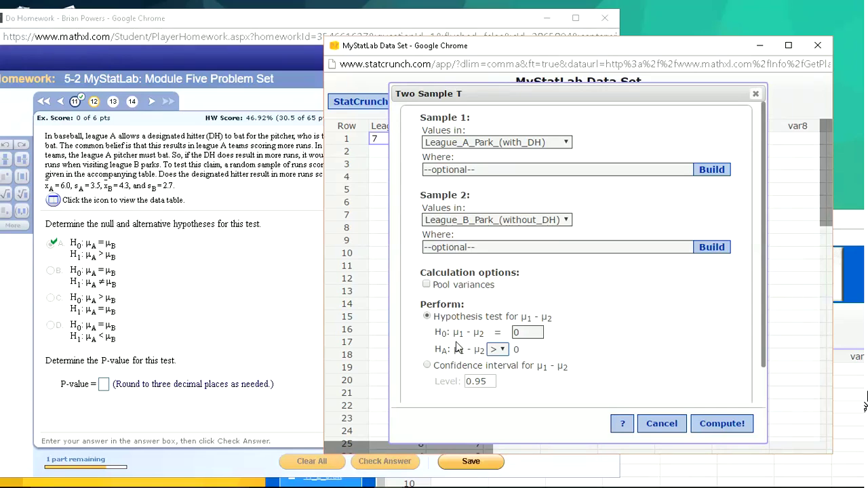
left_click(723, 424)
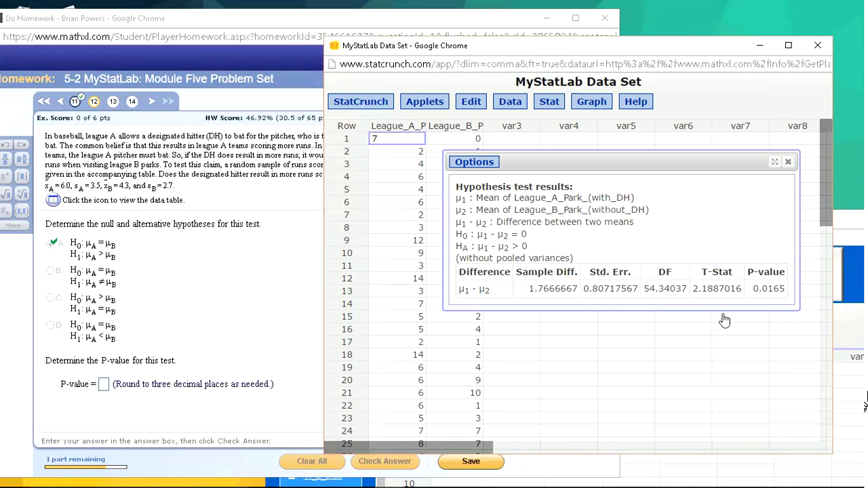
Submit .017 as question 12's P-value and continue to the conclusion part
left_click(101, 390)
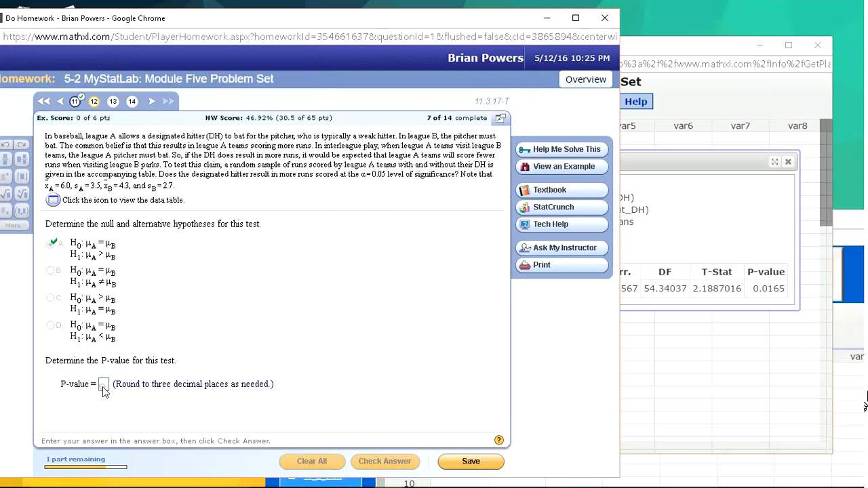
type(".016")
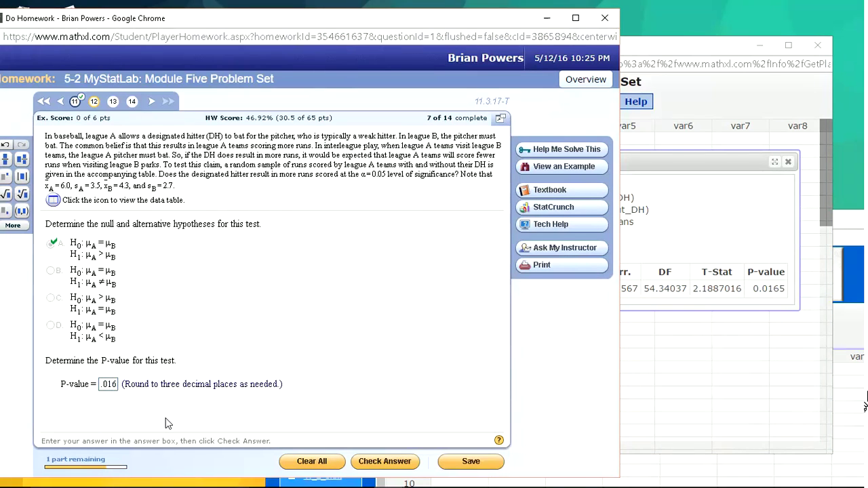
key("BackSpace")
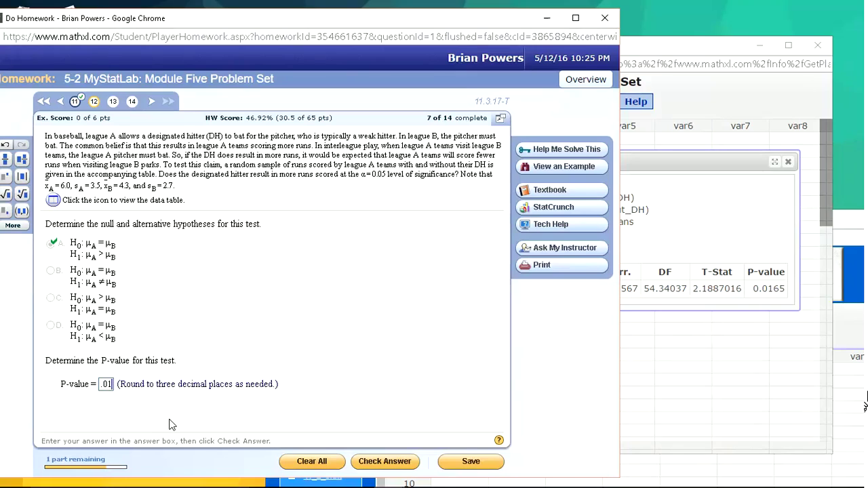
type("7")
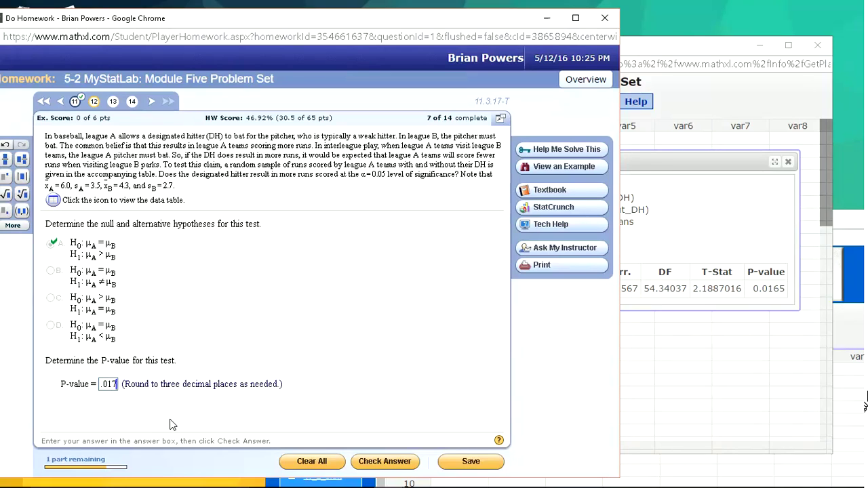
key("Return")
key("Return")
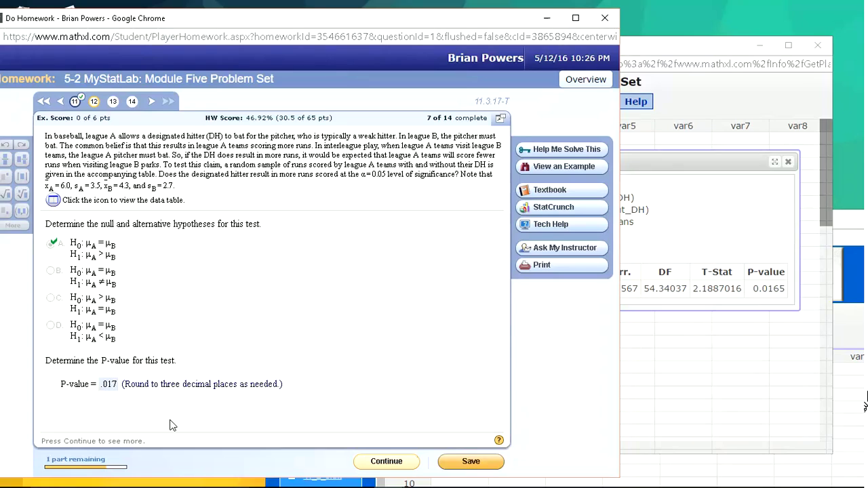
key("Return")
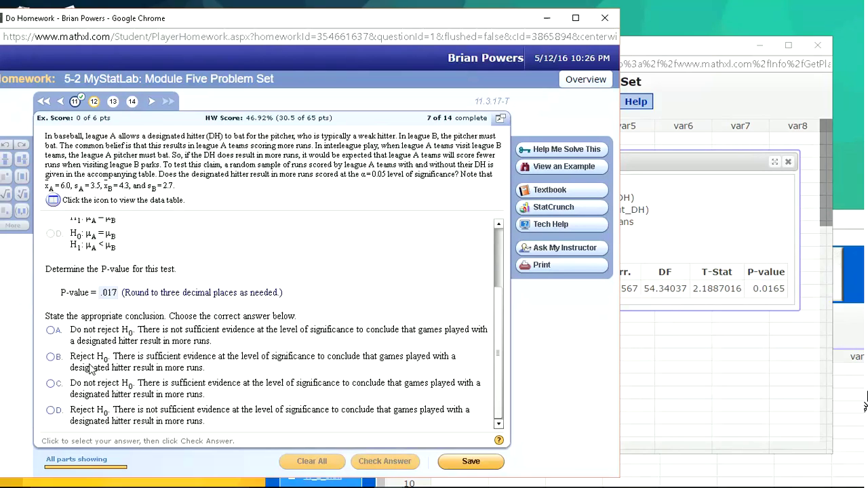
Submit conclusion B for question 12, rejecting H0 with sufficient evidence of more runs with a designated hitter, and go to question 13
left_click(51, 357)
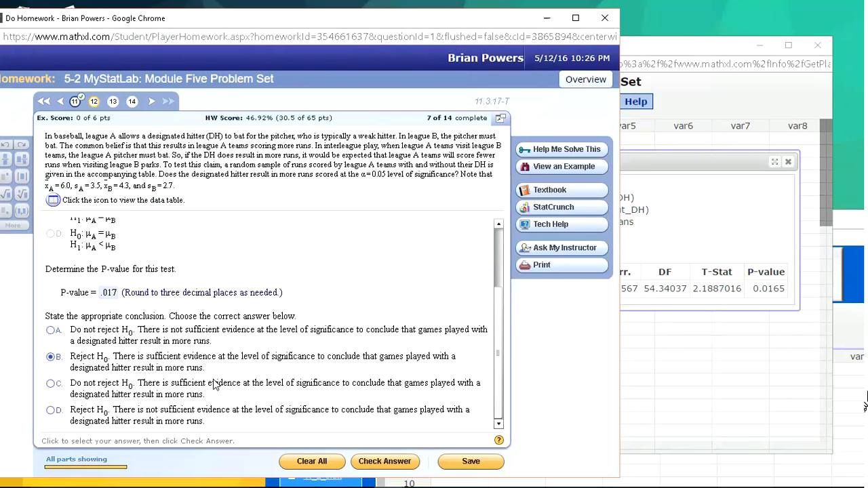
key("Return")
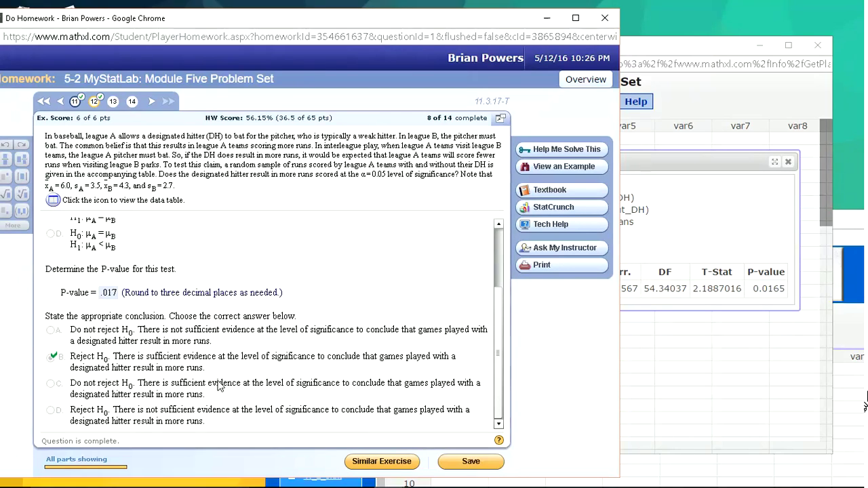
left_click(114, 103)
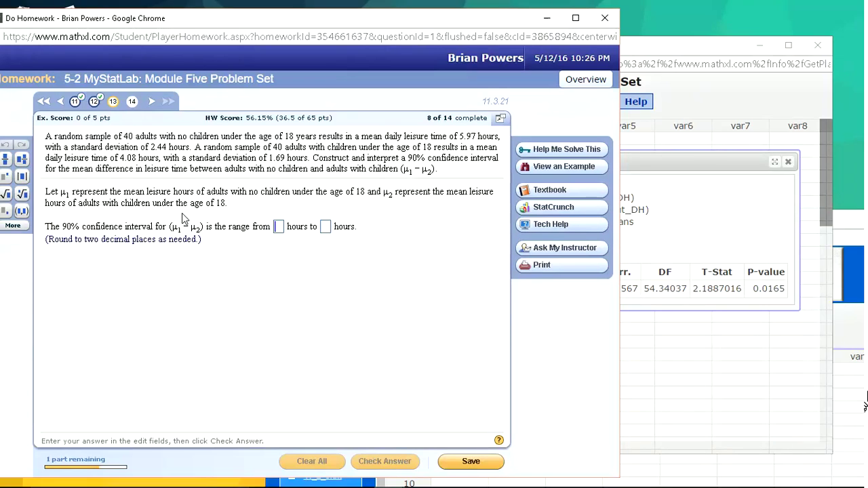
Open a two-sample T test with summary in StatCrunch and move its window clear of question 13's text
left_click(690, 163)
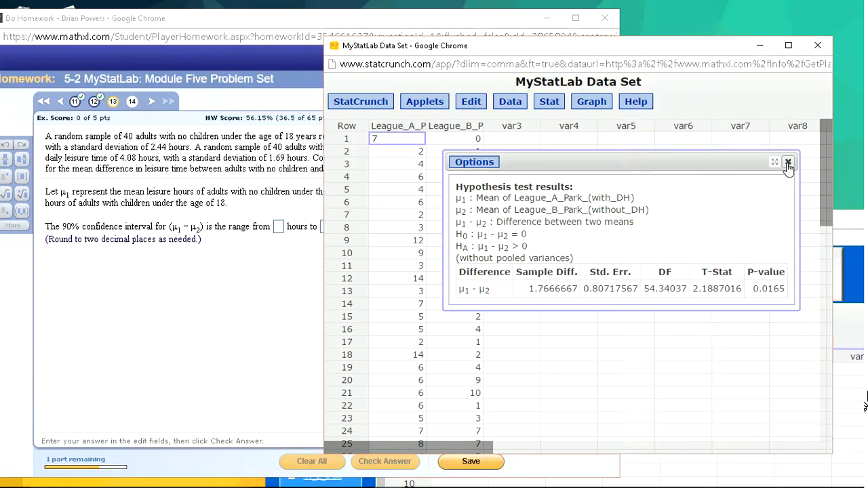
left_click(164, 166)
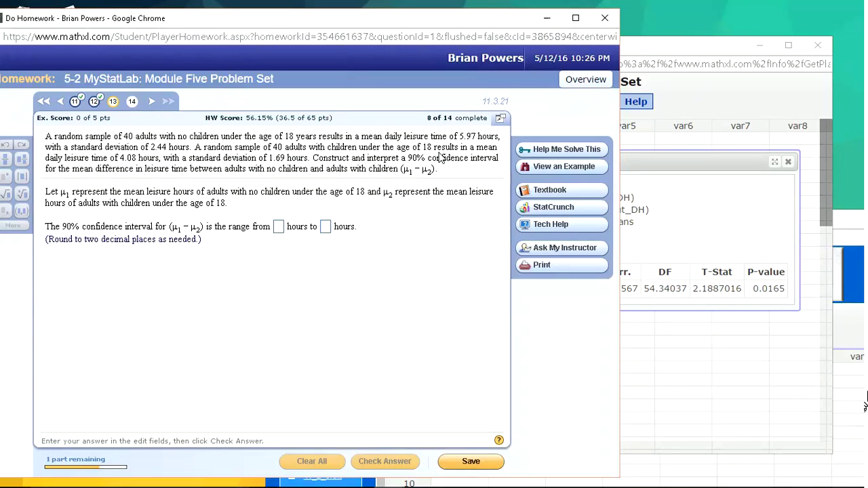
left_click_drag(630, 47, 683, 47)
left_click(595, 103)
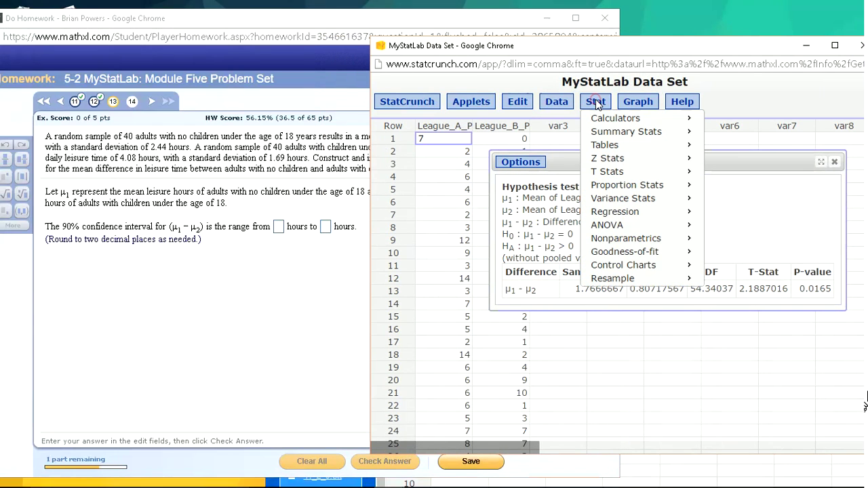
left_click(171, 159)
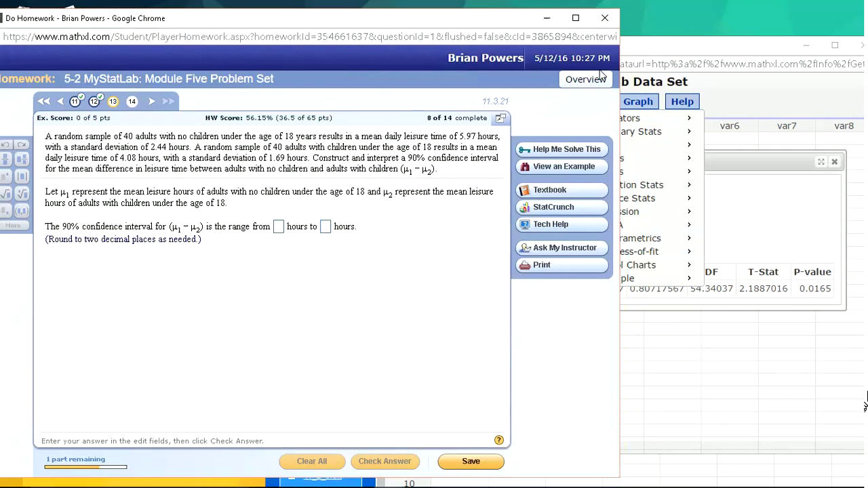
left_click(650, 110)
mouse_move(619, 177)
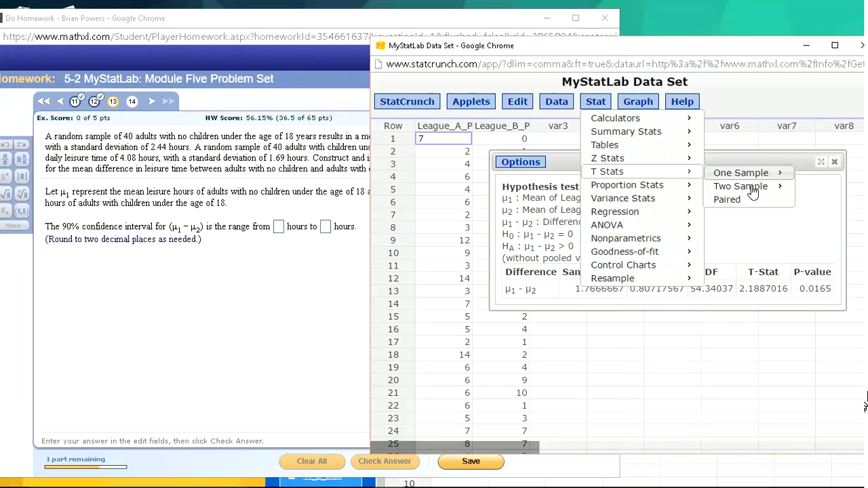
mouse_move(752, 193)
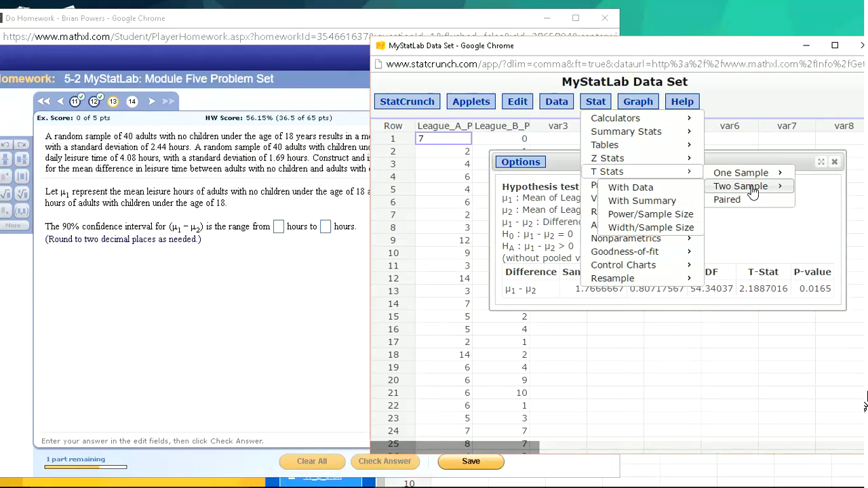
left_click(647, 202)
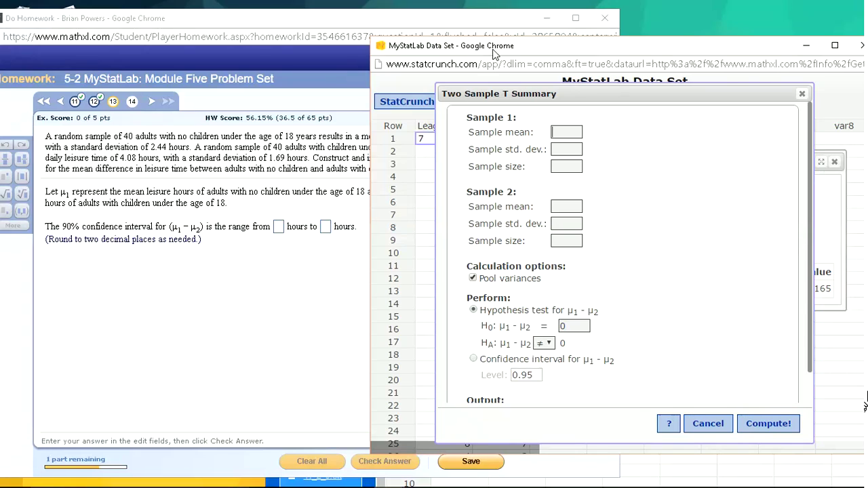
left_click_drag(494, 54, 640, 53)
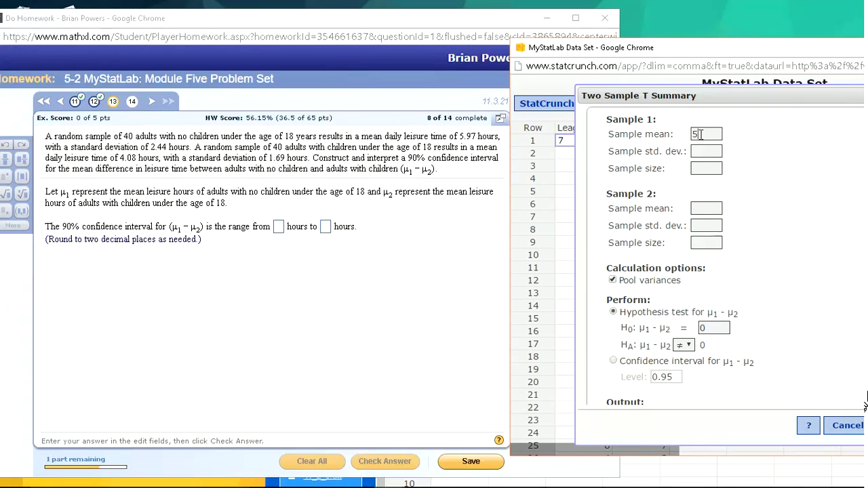
Enter sample 1 as mean 5.97, std. dev. 2.44, size 40 and sample 2 as mean 4.08, std. dev. 1.69, size 40
type("92.4449")
key("BackSpace")
type("0")
type("1")
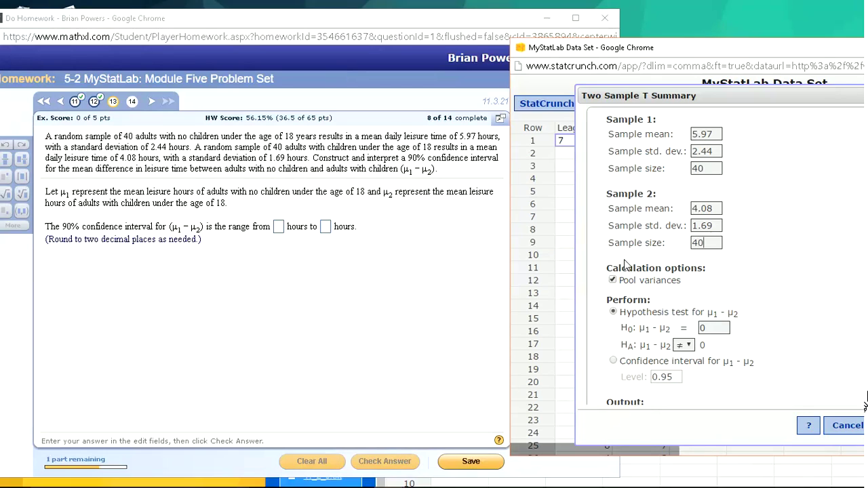
Compute a 0.90 confidence interval for μ1 − μ2 without pooled variances
left_click(612, 280)
left_click(613, 361)
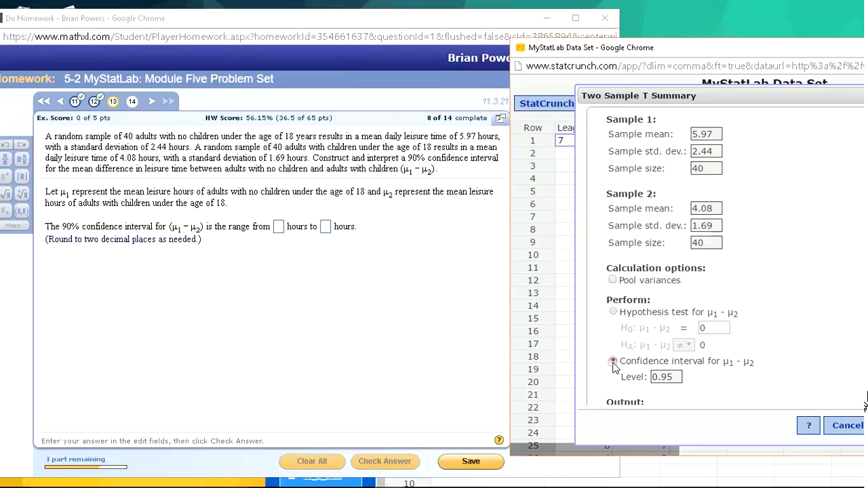
left_click(674, 377)
key("BackSpace")
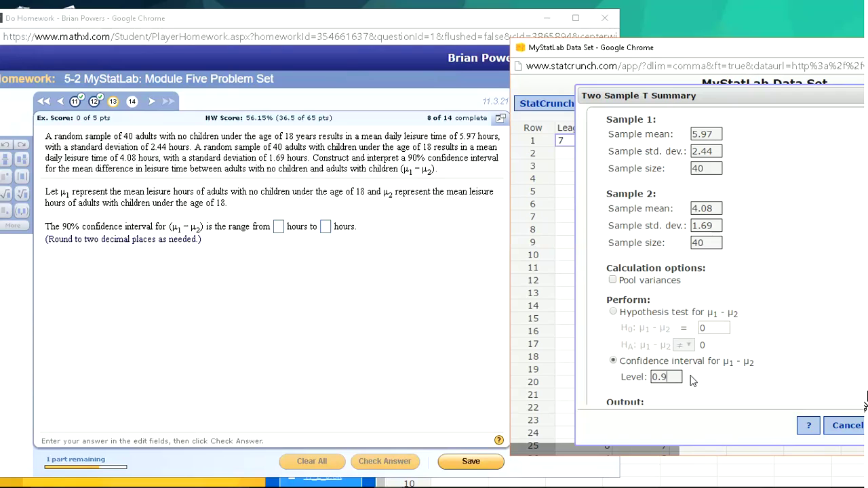
left_click_drag(676, 49, 534, 23)
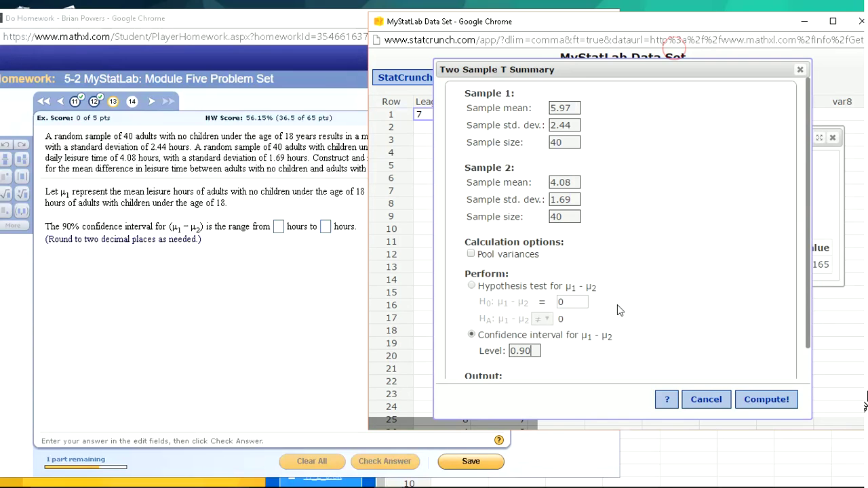
left_click(766, 399)
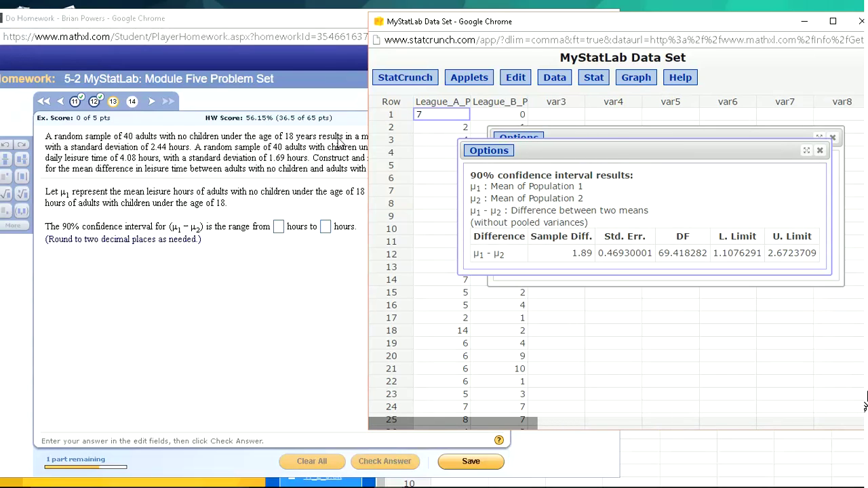
Submit 1.11 to 2.67 hours as question 13's 90% confidence interval and continue to the interpretation part
left_click(320, 147)
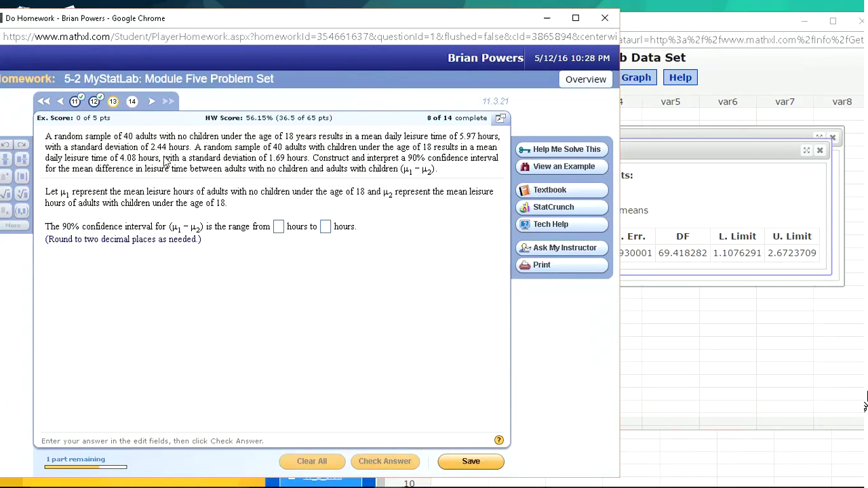
left_click(645, 152)
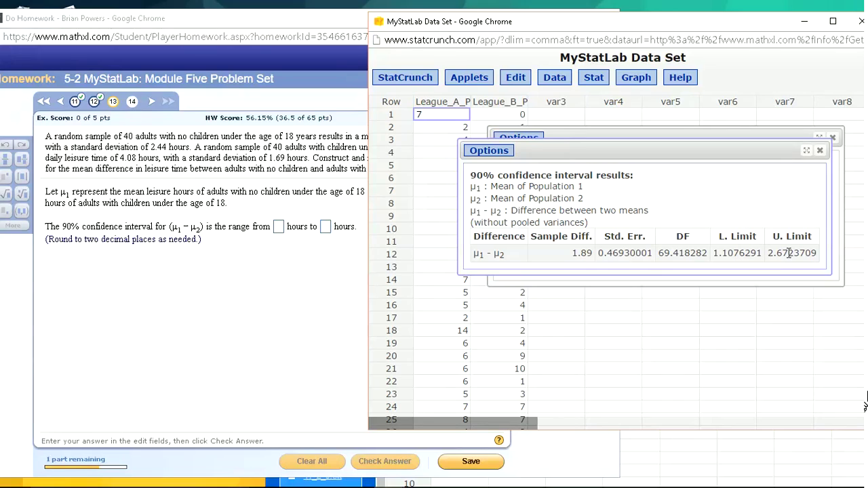
left_click(311, 305)
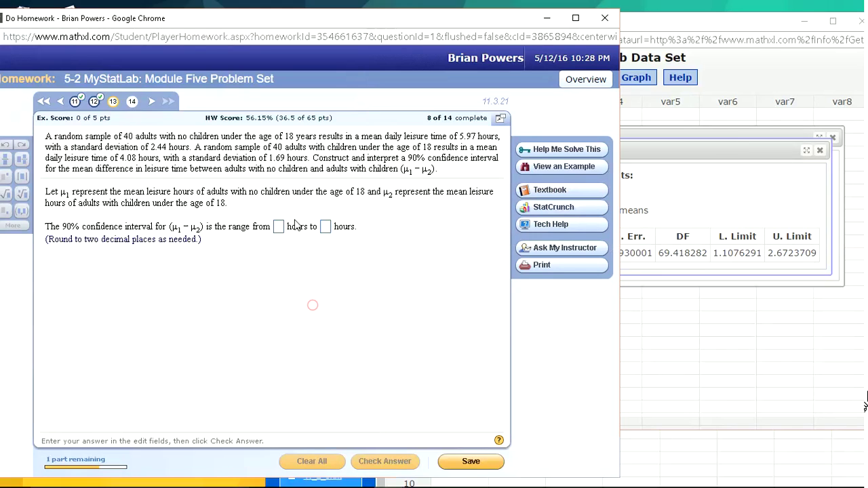
left_click(276, 227)
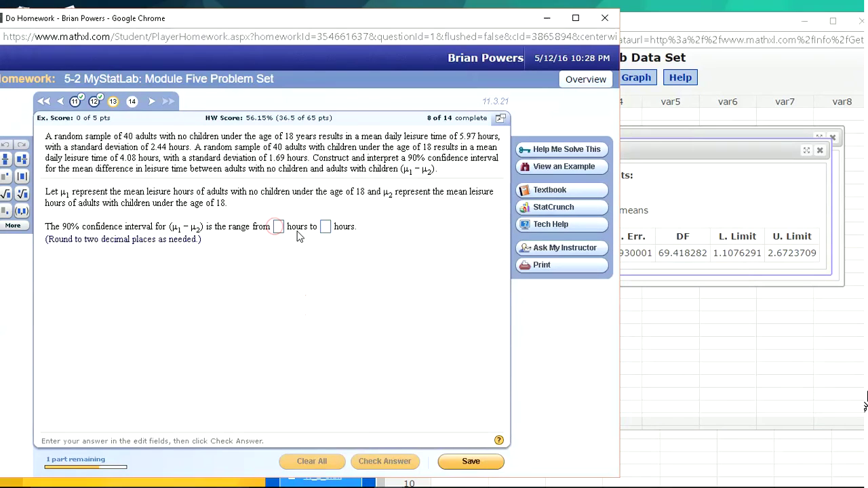
type("1.11")
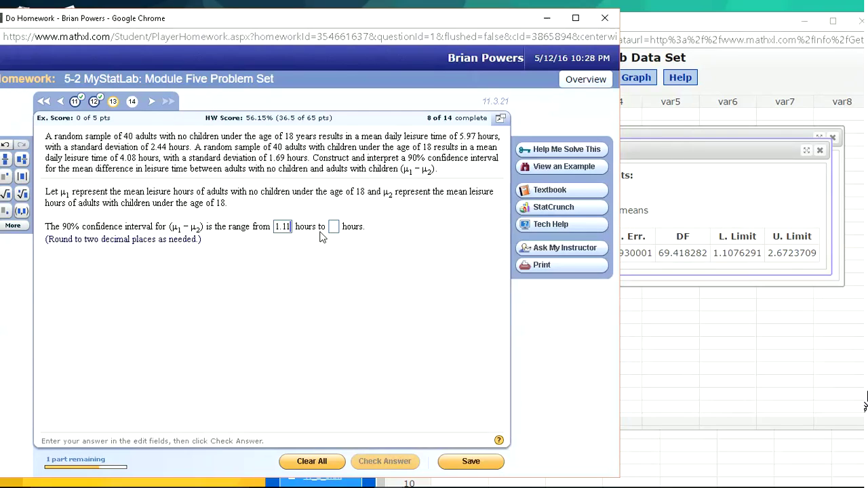
left_click(333, 230)
type("2")
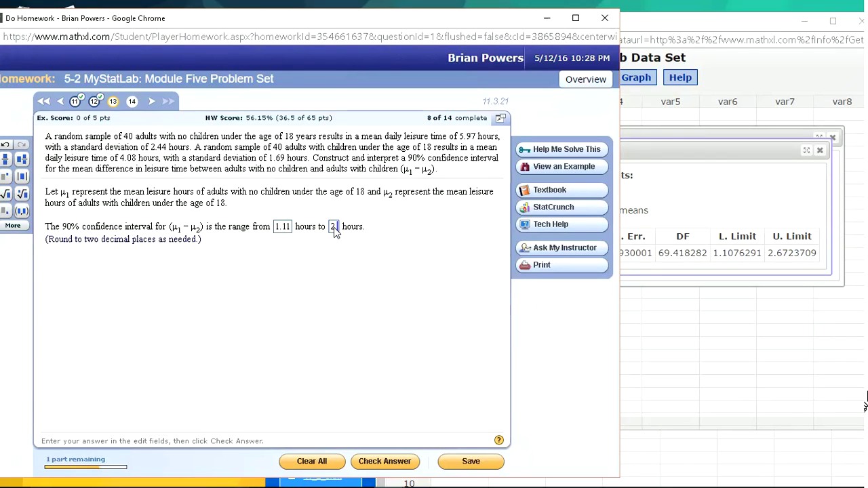
type(".67")
key("Return")
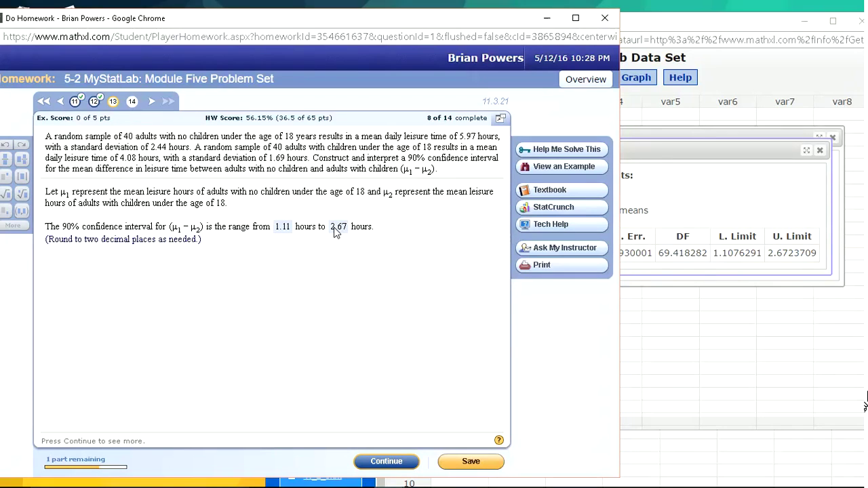
key("Return")
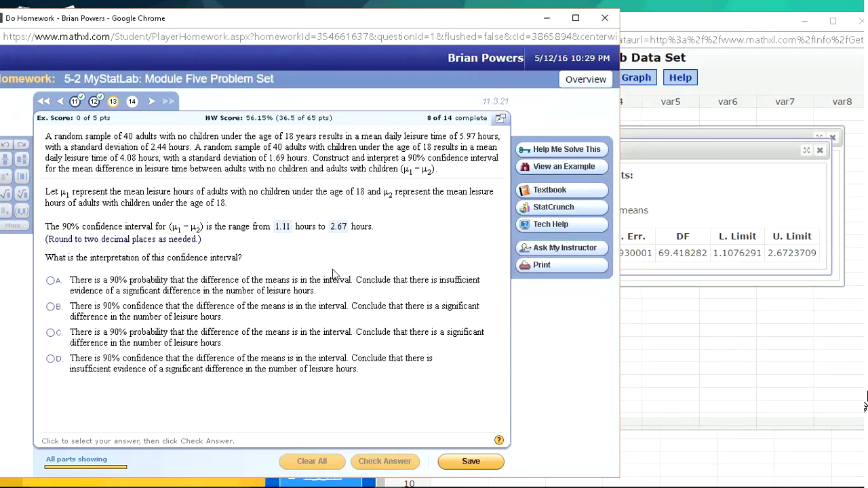
Submit interpretation B for question 13, stating 90% confidence and a significant difference in the number of leisure hours
left_click(51, 307)
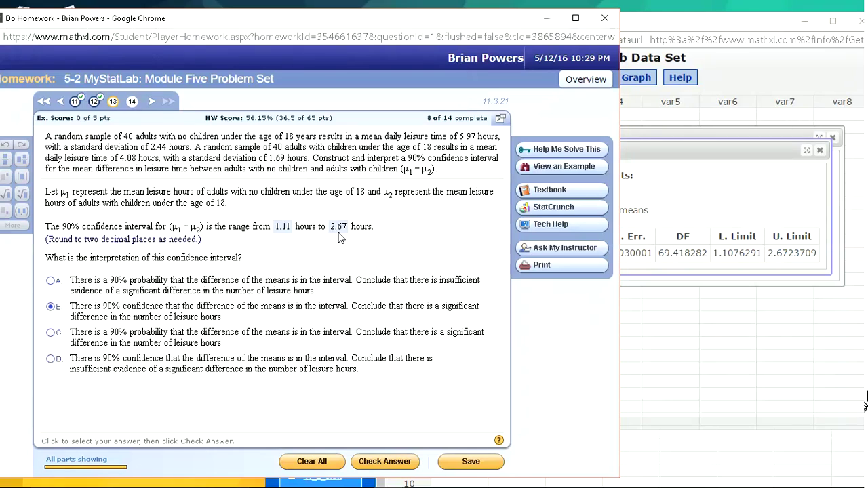
left_click(392, 464)
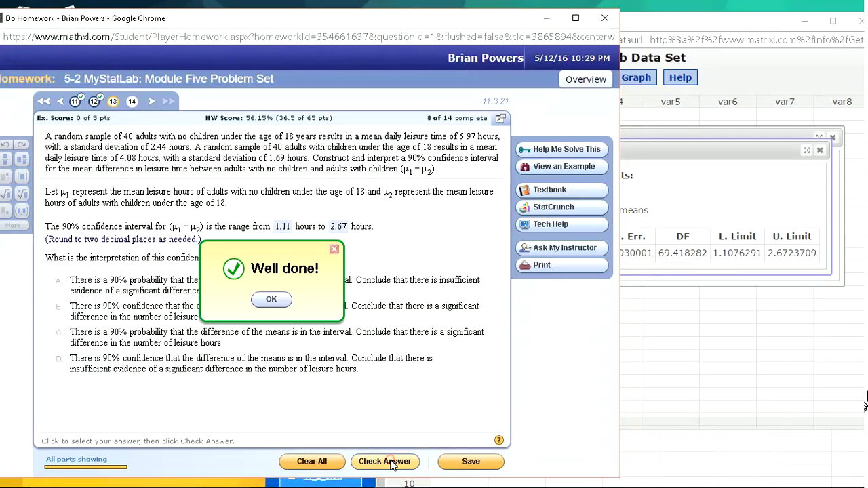
left_click(271, 300)
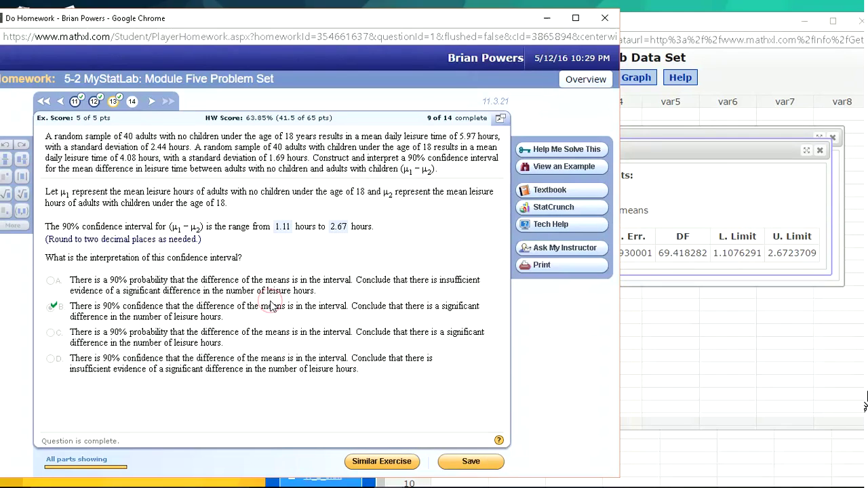